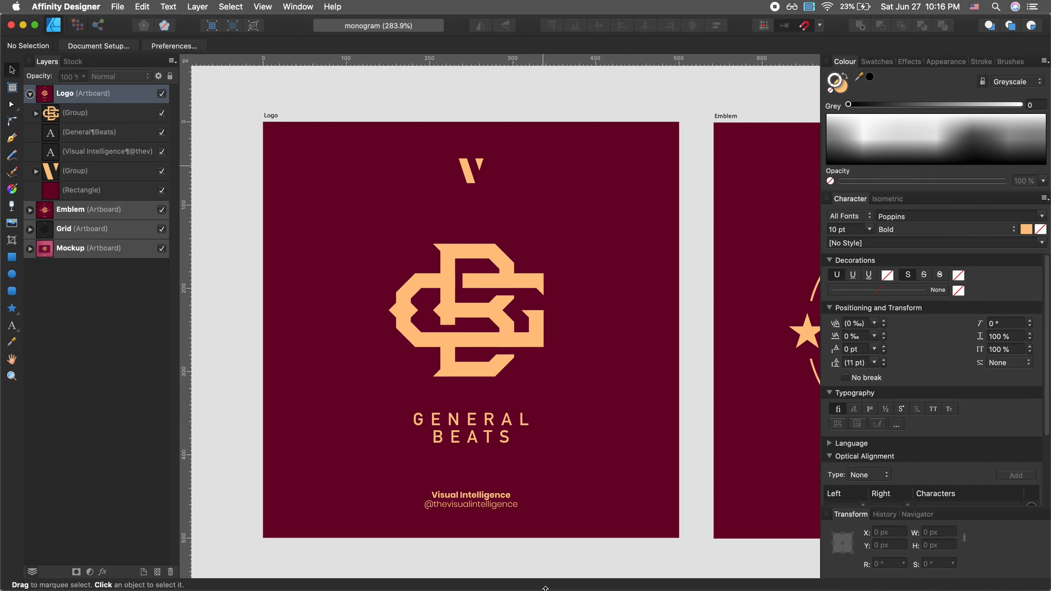
Create a new document with a 1080 × 1080 px artboard
key("super+n")
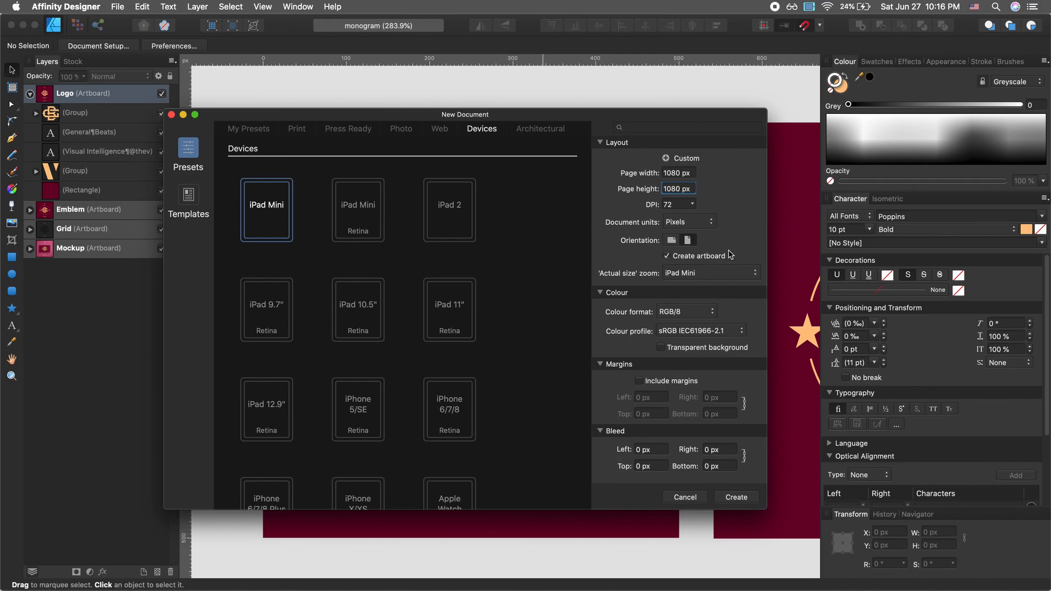
left_click(671, 173)
left_click(668, 189)
left_click(738, 497)
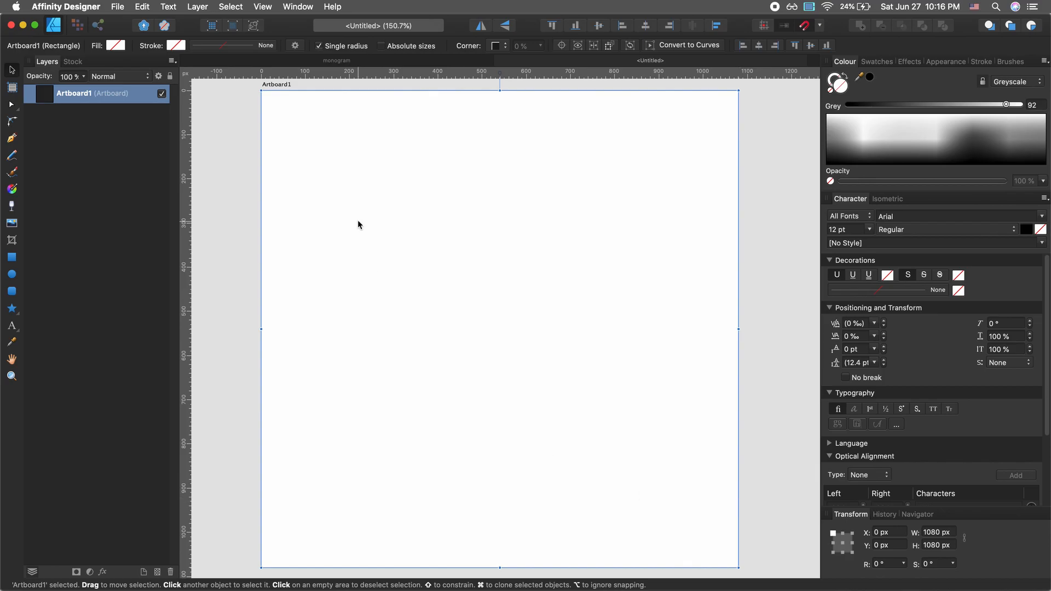
Show the grid on the artboard and check that snapping to the grid is enabled
left_click(270, 5)
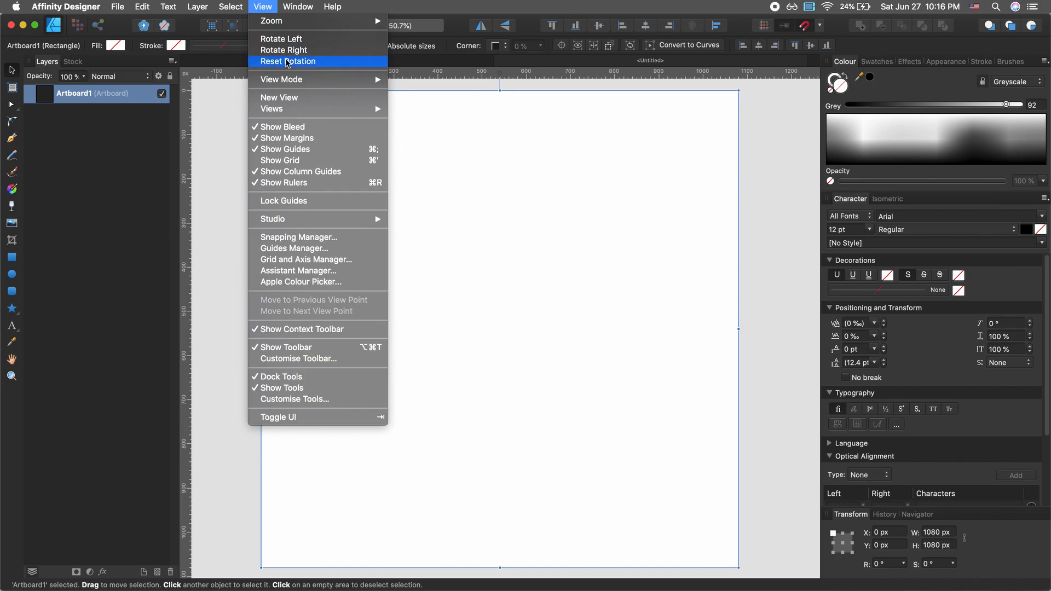
left_click(300, 161)
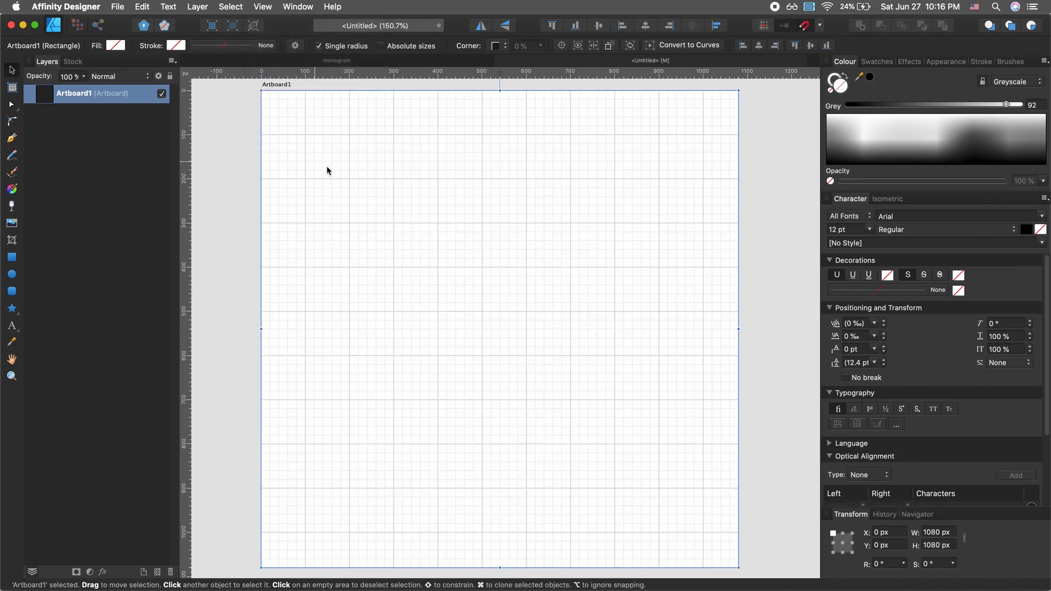
scroll(417, 233, "up", 5)
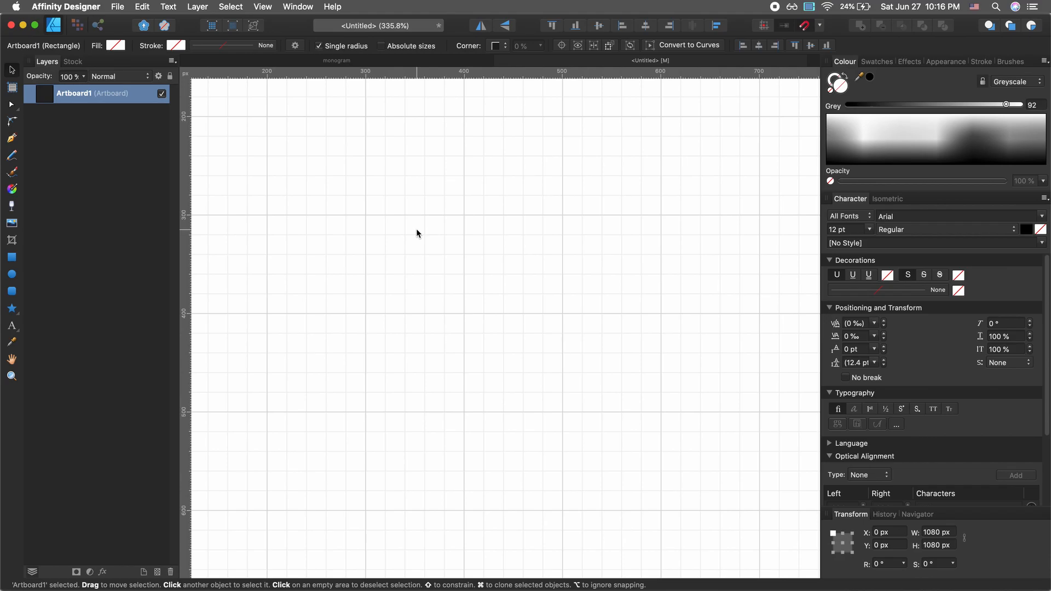
scroll(416, 229, "down", 1)
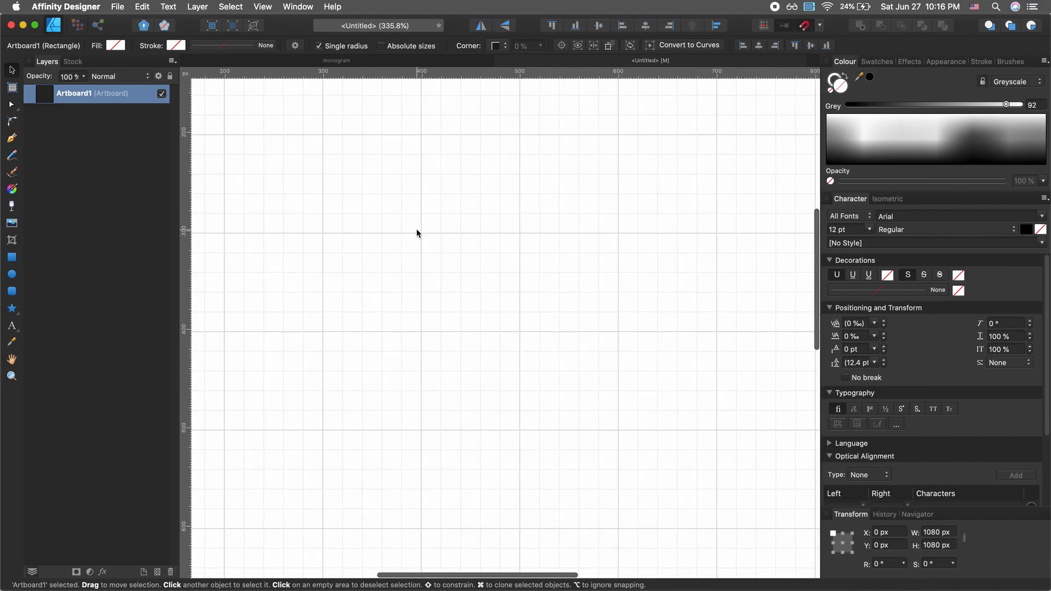
scroll(417, 233, "down", 7)
scroll(416, 233, "up", 8)
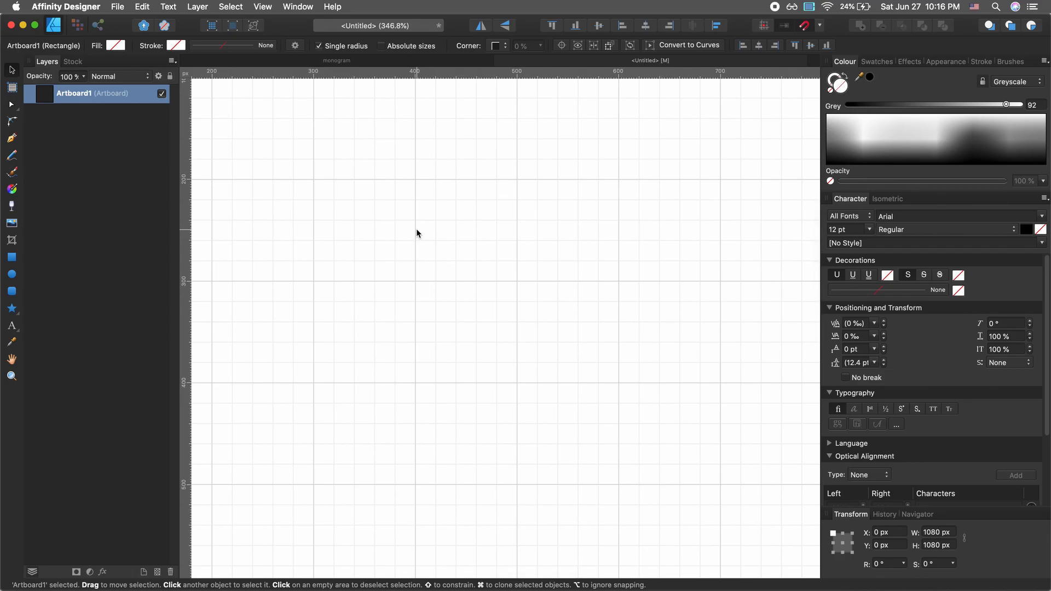
left_click(820, 26)
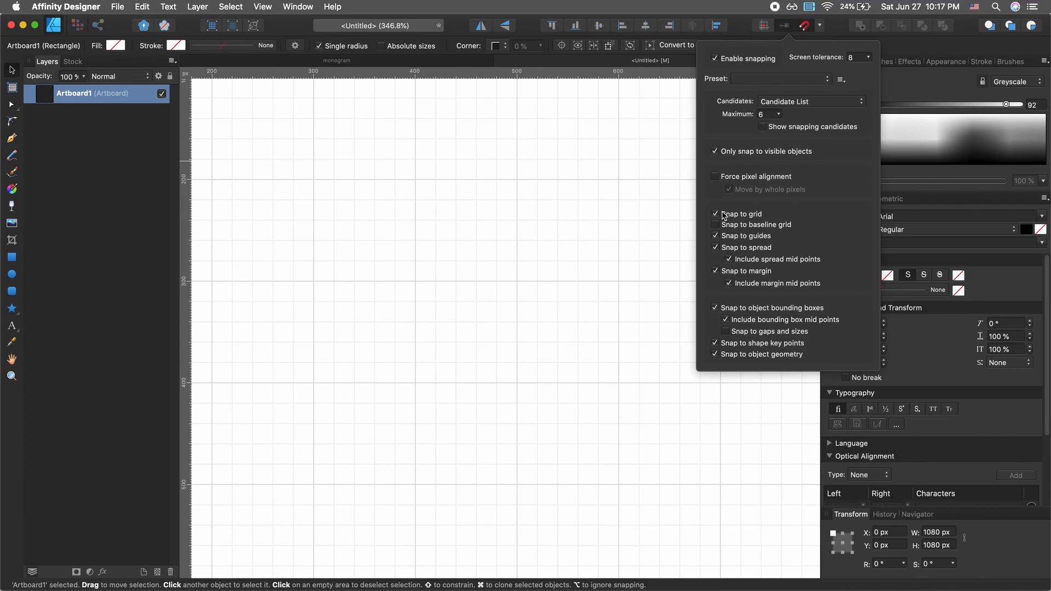
left_click(616, 229)
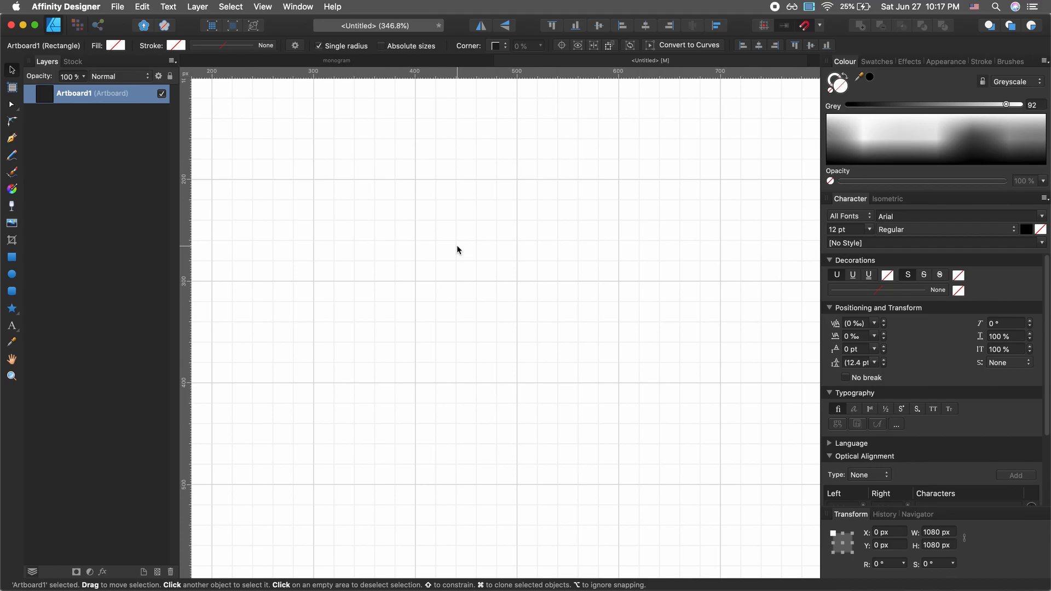
With the Pen tool, outline a closed angular B, 160 px wide and 320 px high from X 400, Y 200, with 40 px bevels and a central notch
key("p")
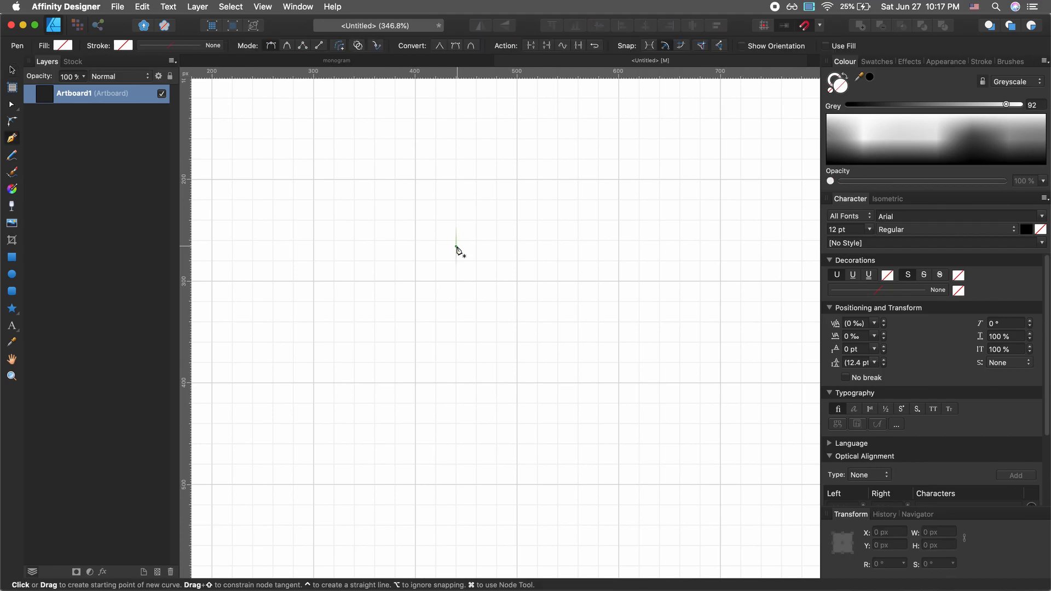
left_click(416, 180)
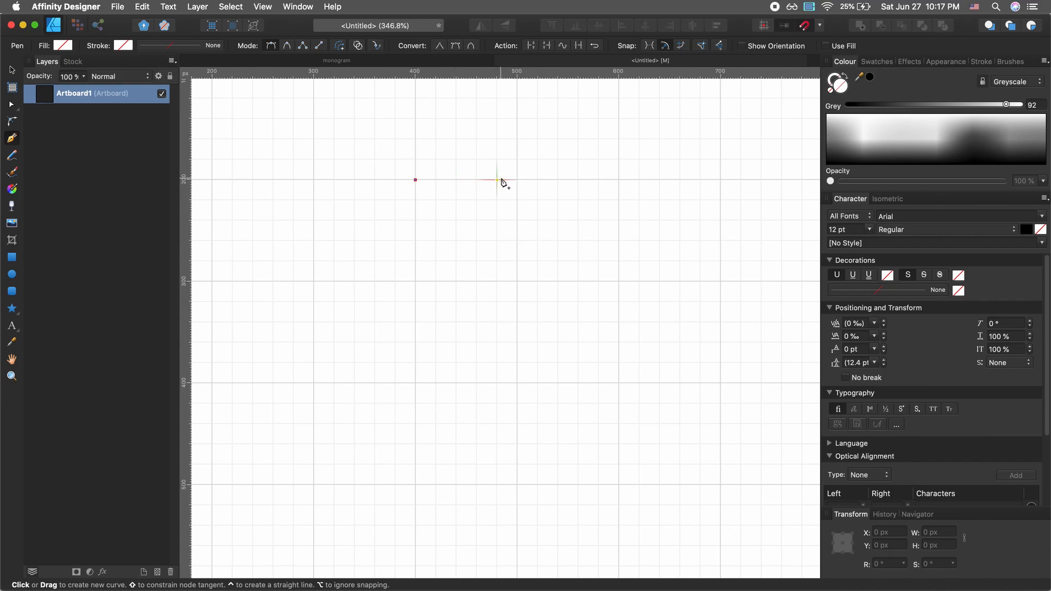
left_click(538, 180)
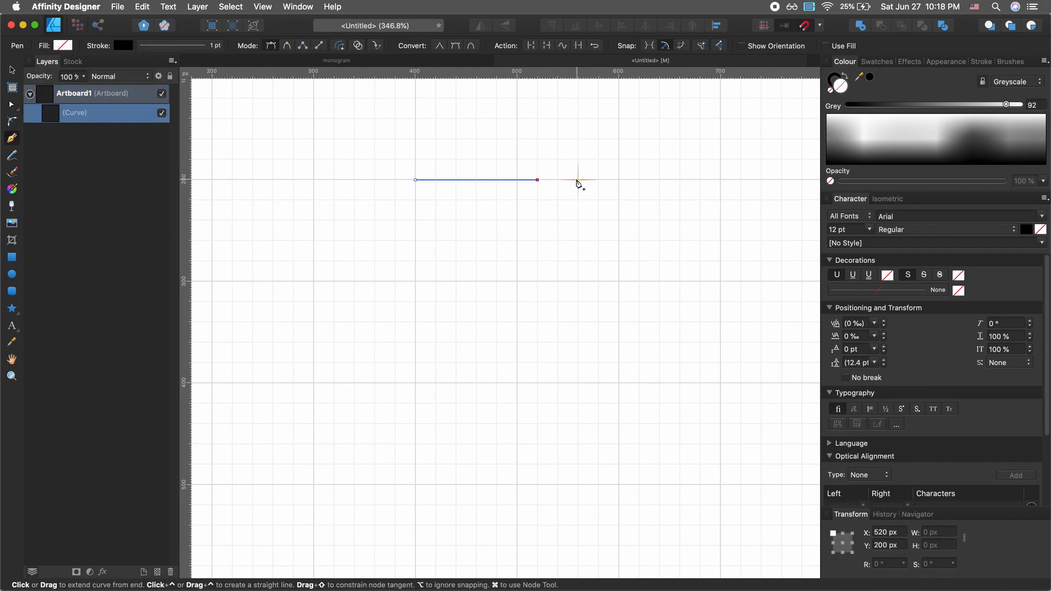
left_click(579, 221)
left_click(578, 302)
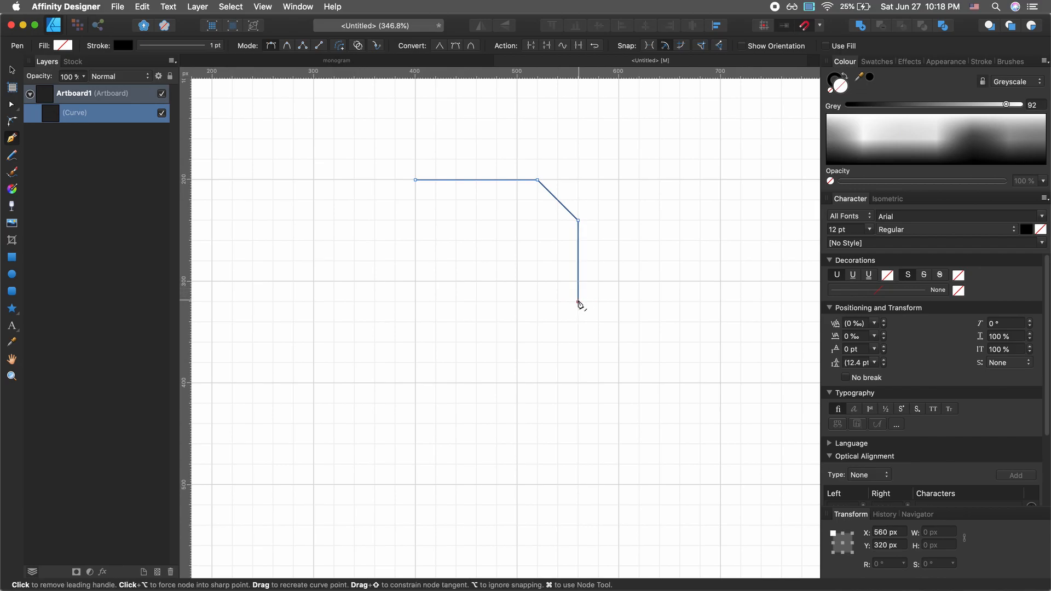
left_click(537, 343)
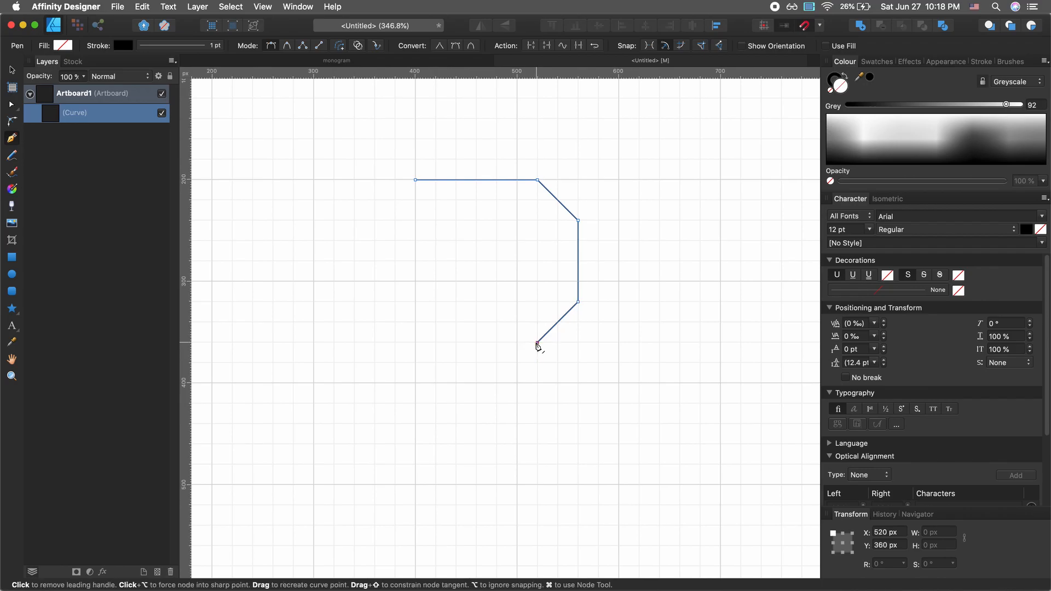
left_click(577, 384)
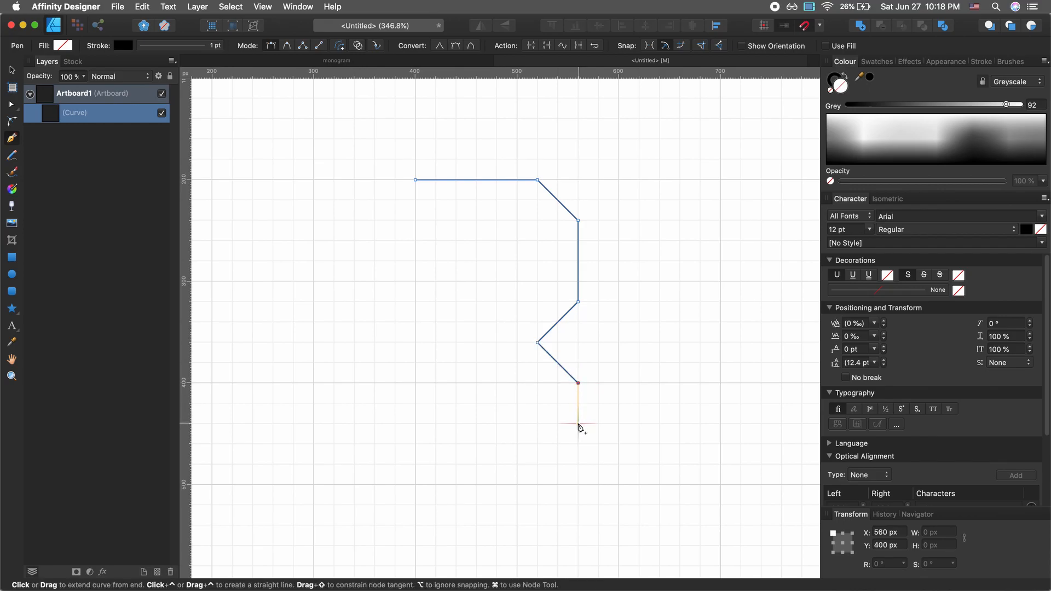
left_click(579, 465)
left_click(537, 504)
left_click(415, 511)
left_click(416, 181)
key("v")
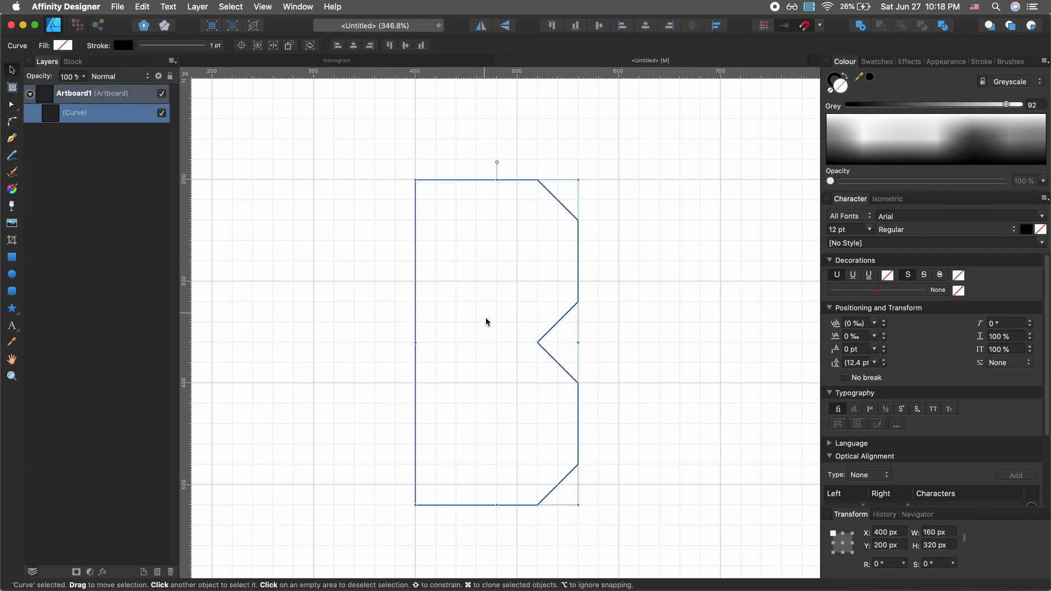
Give the B outline a 40 pt stroke with butt caps and mitre joins
left_click_drag(665, 276, 484, 399)
left_click(975, 62)
left_click(1022, 94)
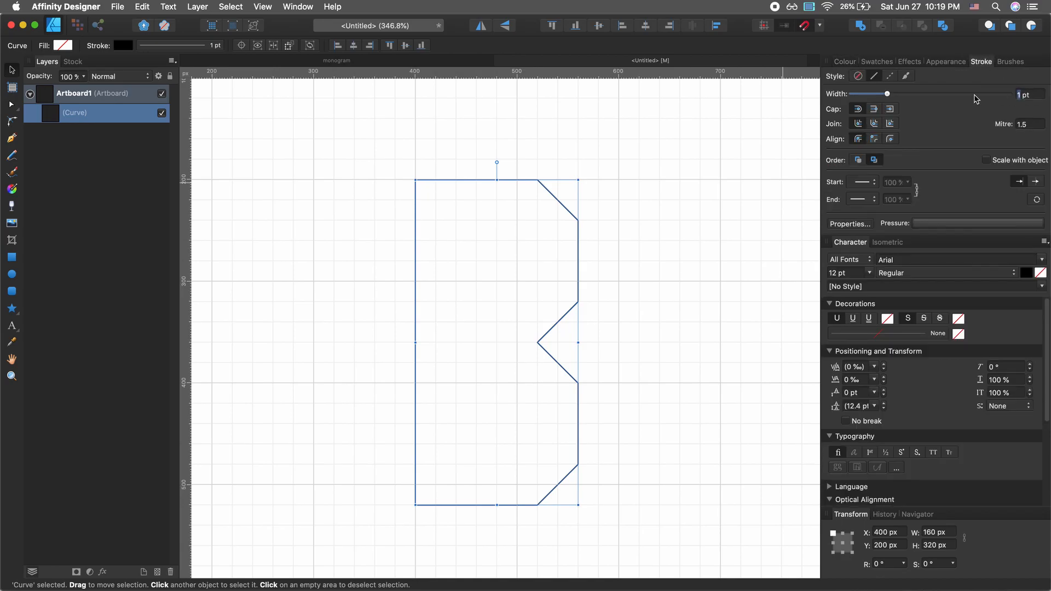
type("40")
key("Return")
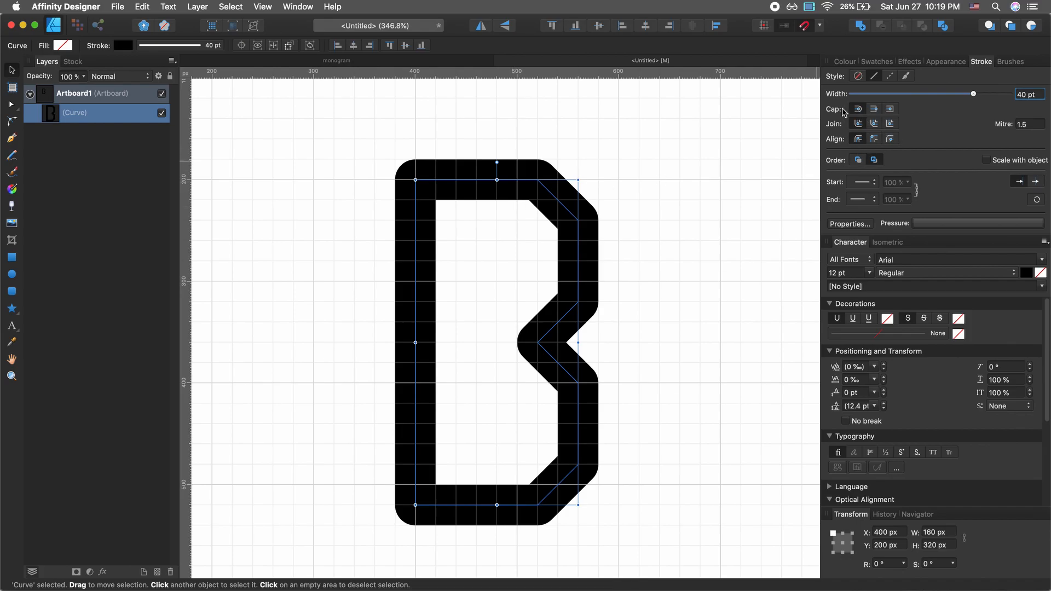
left_click(874, 111)
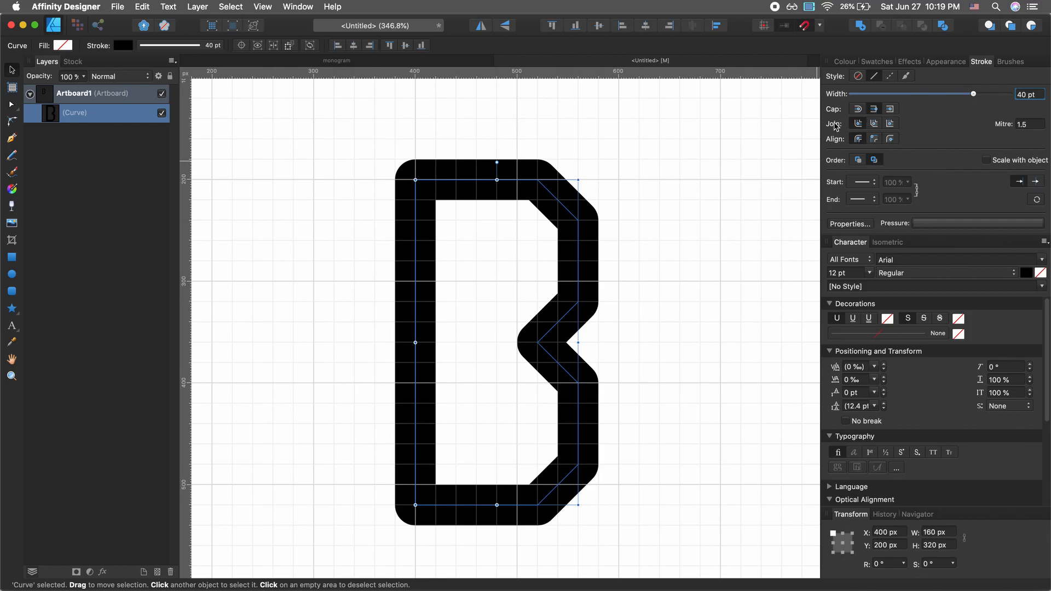
left_click(890, 125)
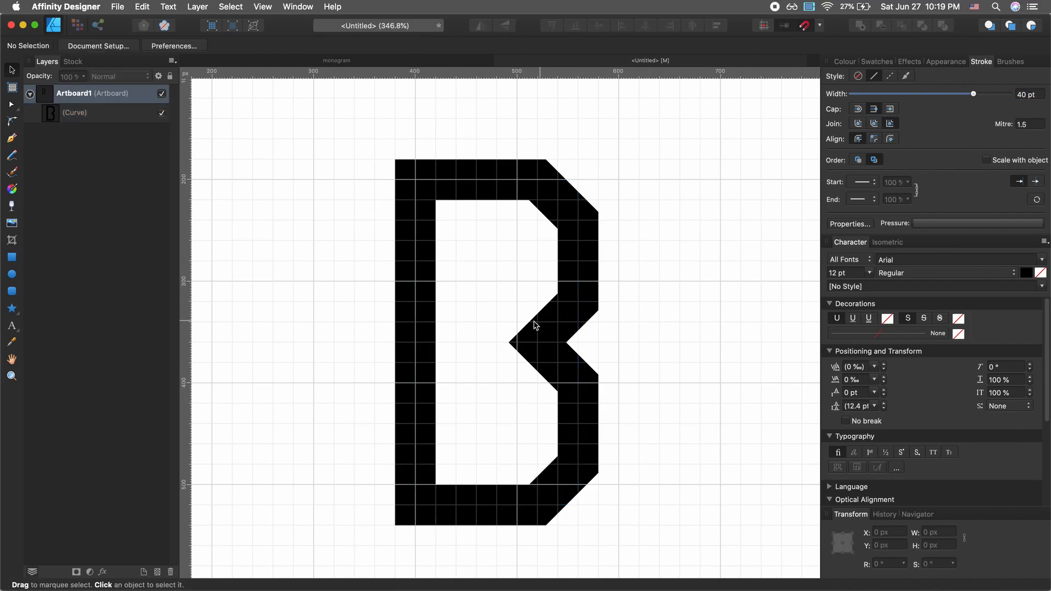
Add the B's horizontal middle bar with the Pen tool, from the notch node to the vertical stem at X 400, Y 360
left_click(536, 340)
key("p")
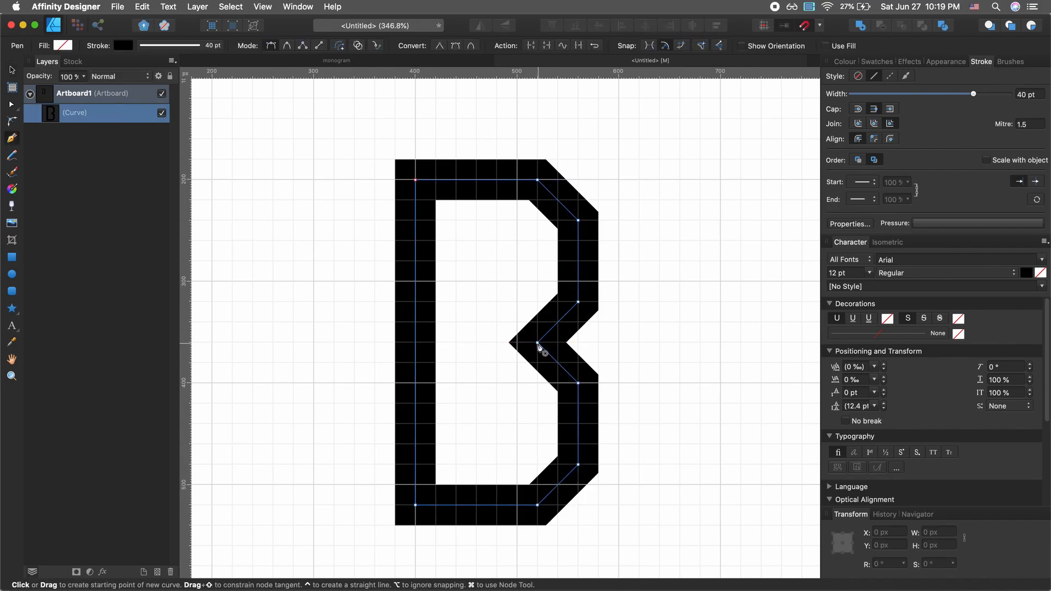
left_click(538, 344)
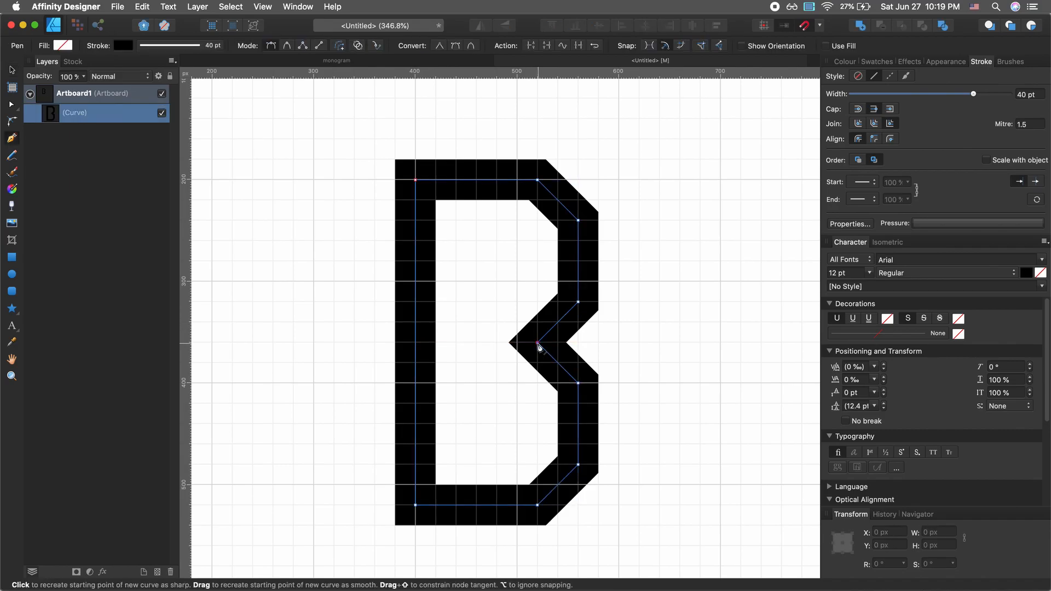
left_click(415, 343)
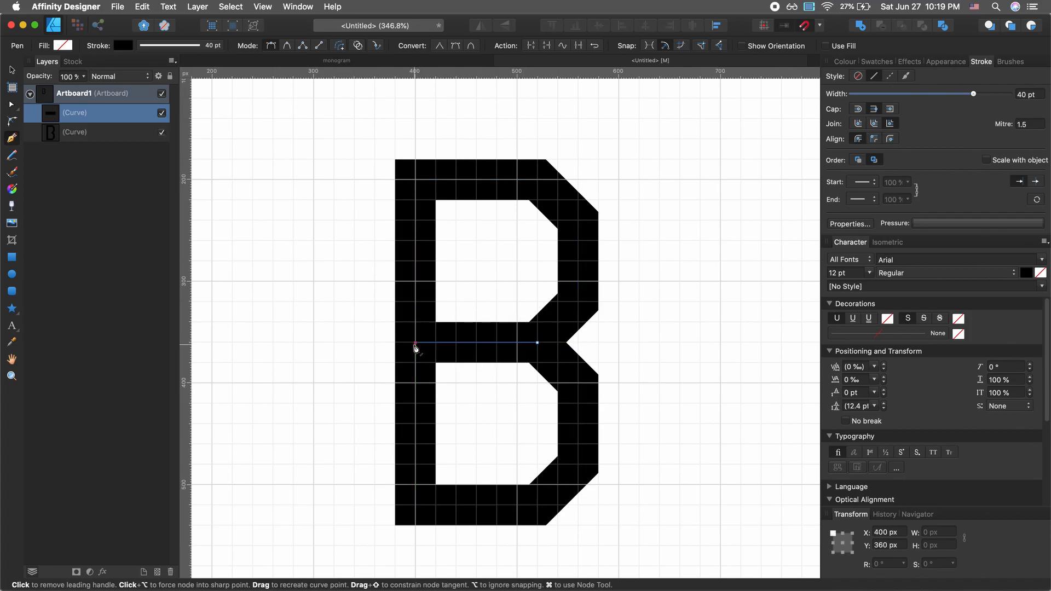
key("v")
left_click(465, 395)
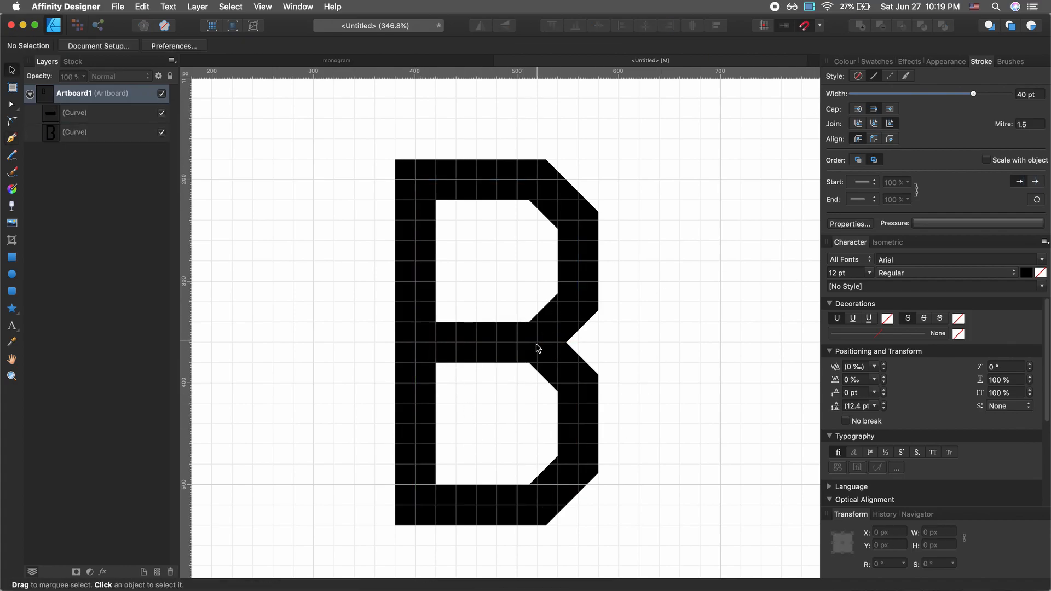
scroll(536, 346, "down", 5)
scroll(536, 347, "up", 6)
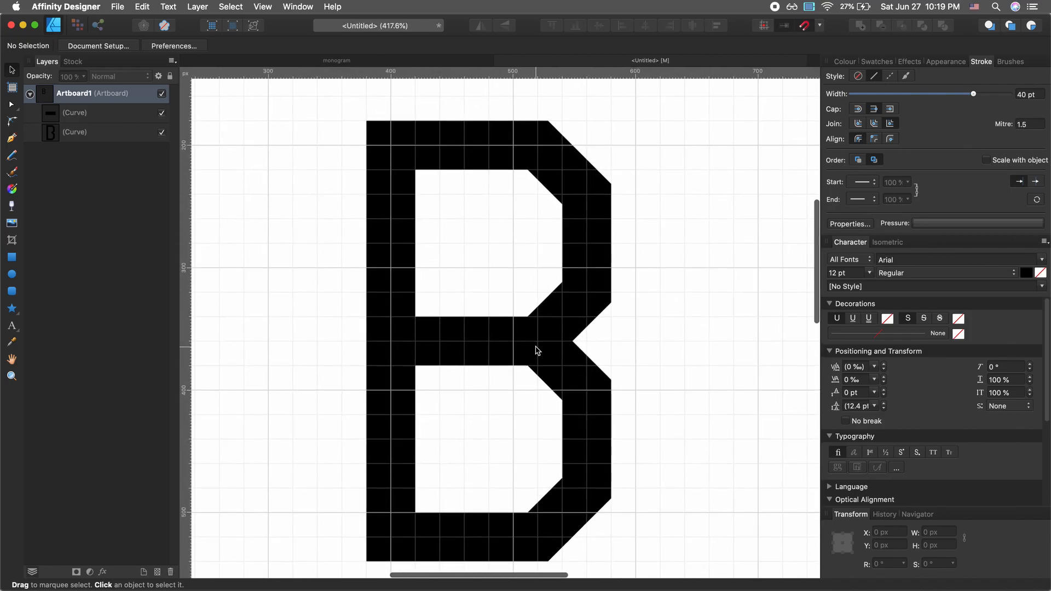
scroll(536, 350, "down", 2)
scroll(536, 350, "left", 3)
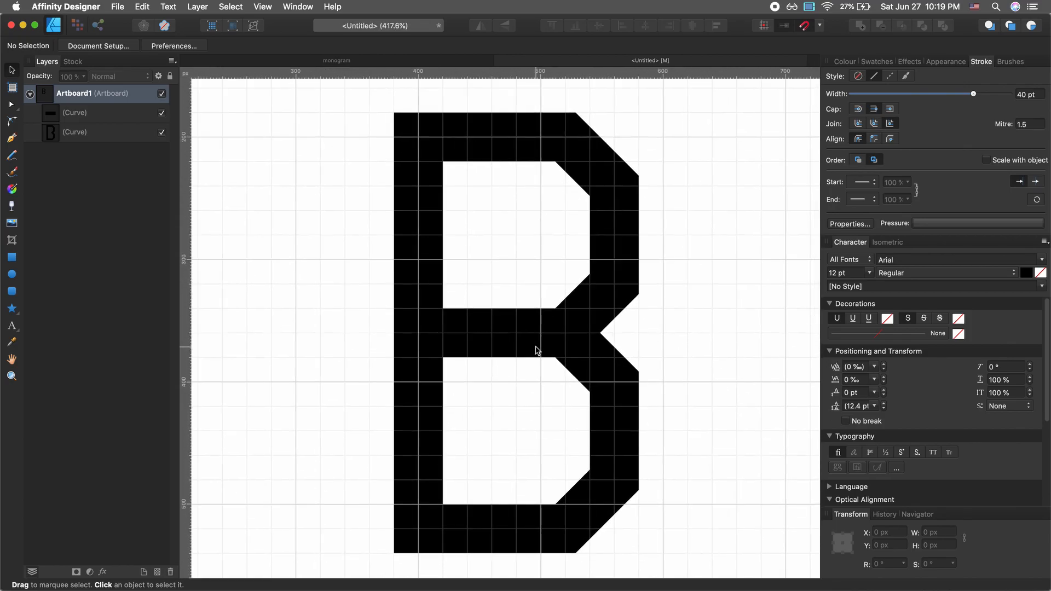
scroll(536, 350, "right", 4)
scroll(536, 350, "down", 1)
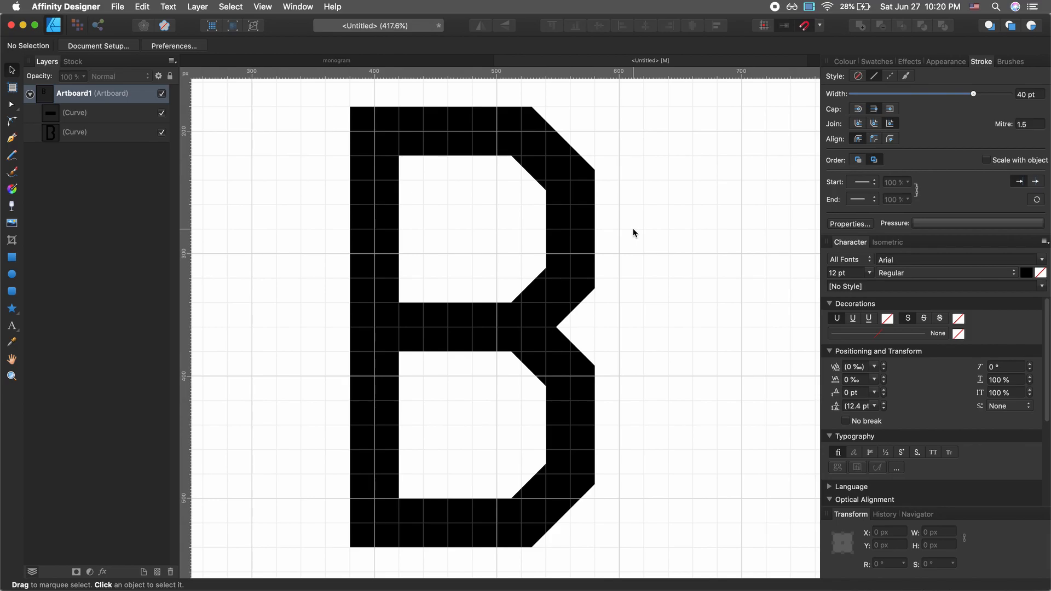
key("p")
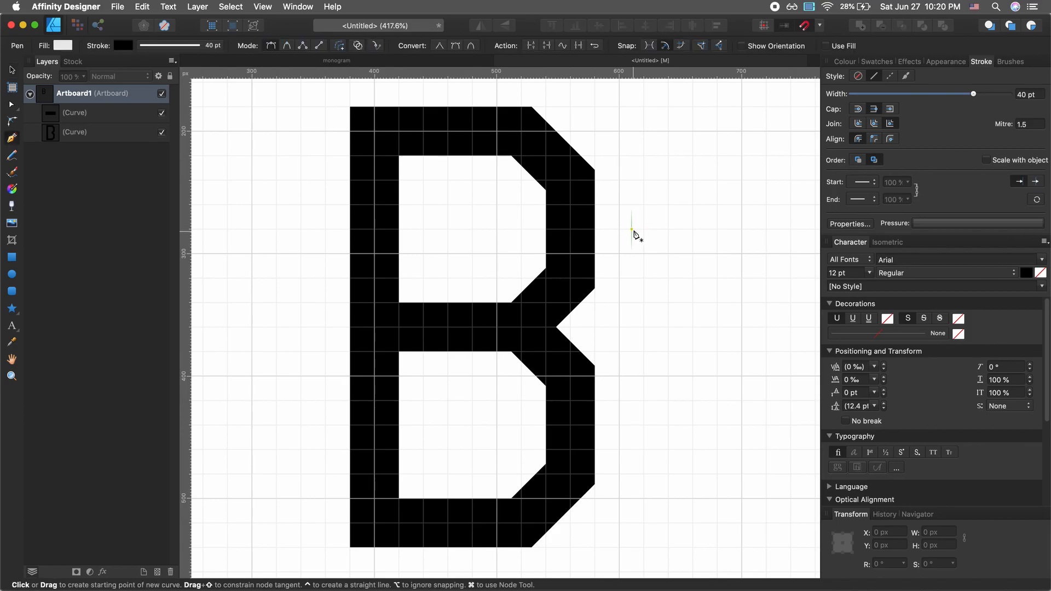
left_click(657, 229)
left_click(253, 242)
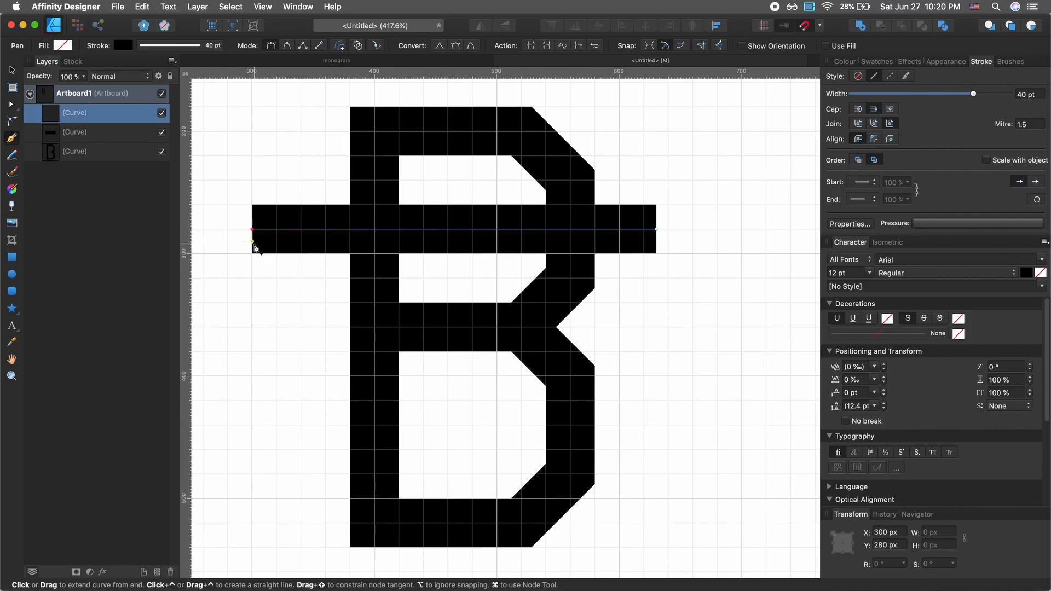
key("super")
key("super+z")
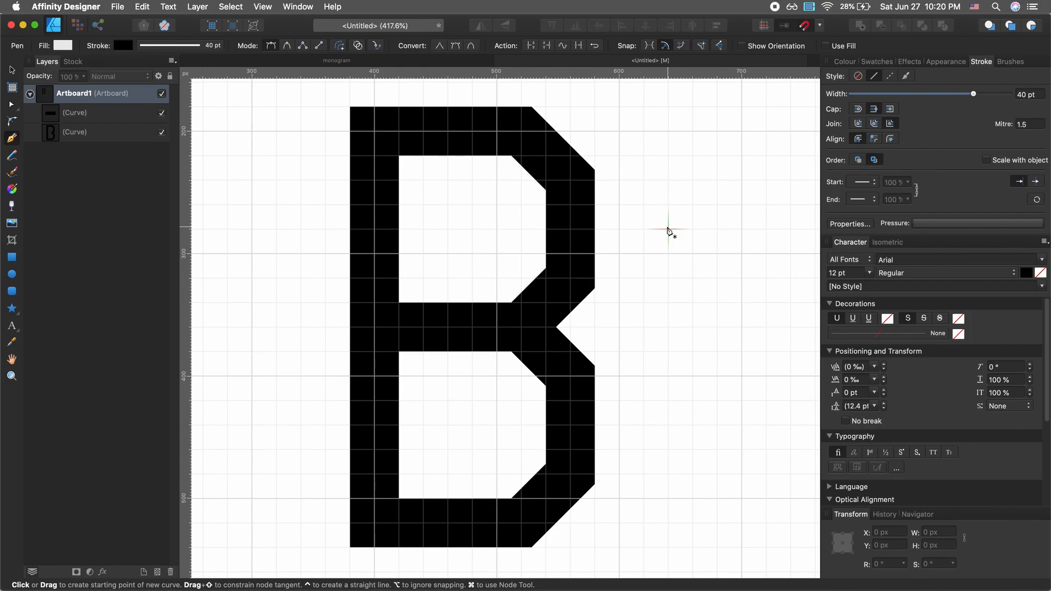
With the Pen tool, draw an open angular G across the B, 340 px wide and 160 px high from X 300, Y 280, with 40 px left bevels
left_click(667, 230)
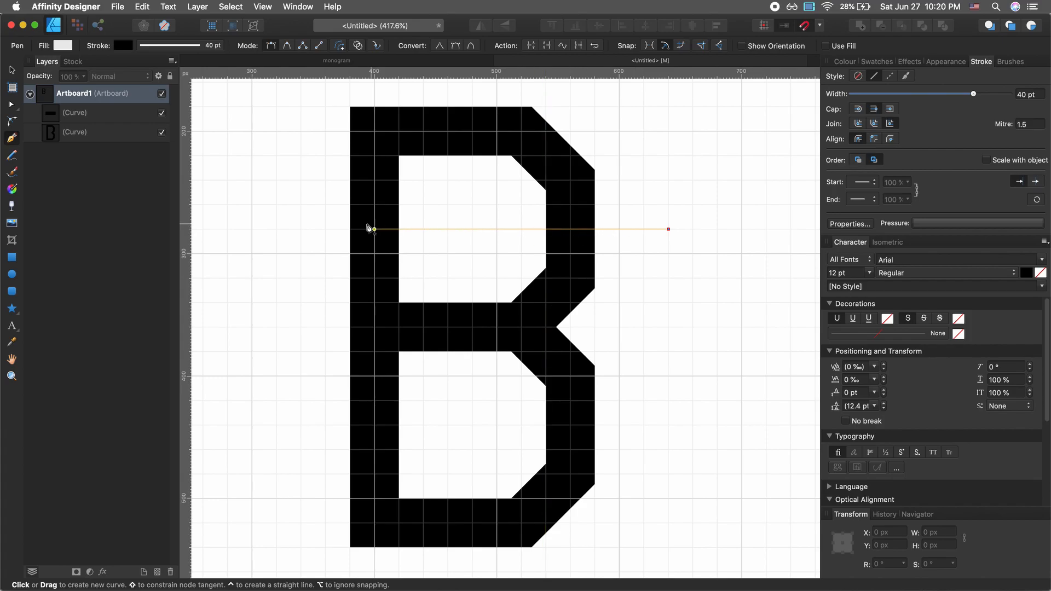
left_click(301, 229)
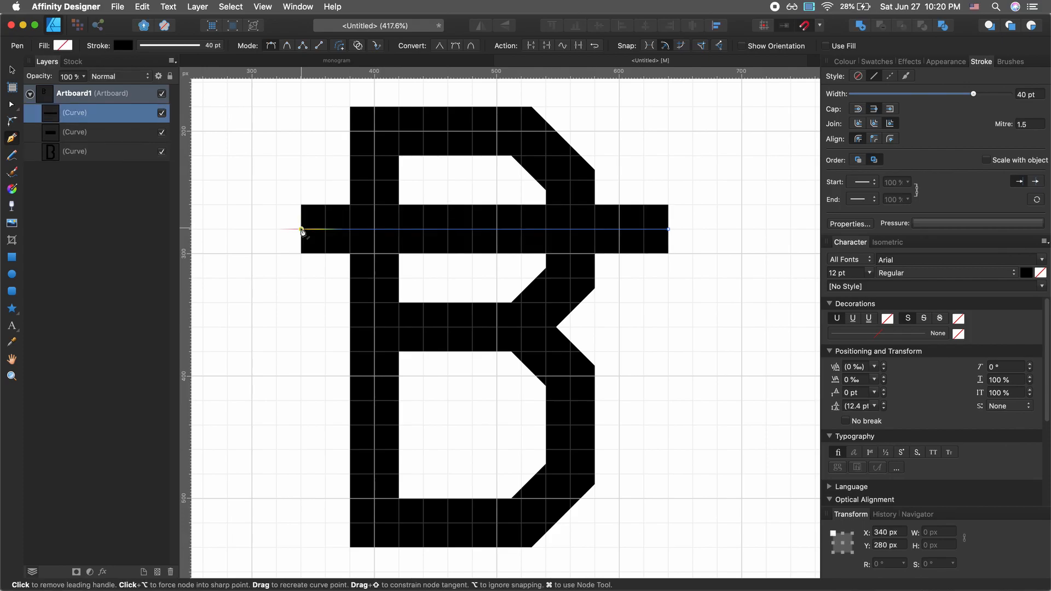
left_click(255, 284)
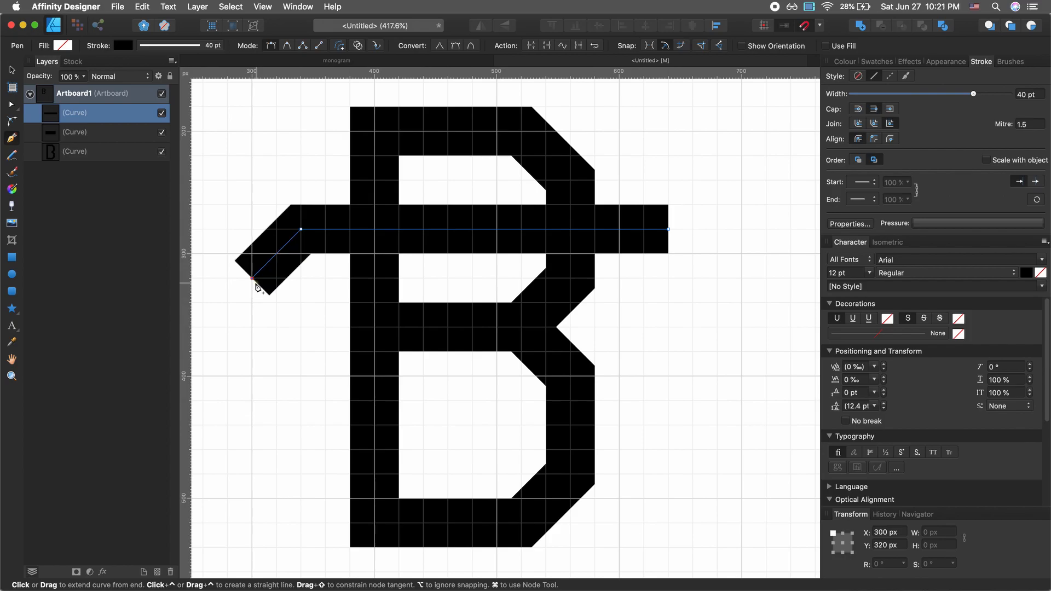
left_click(252, 376)
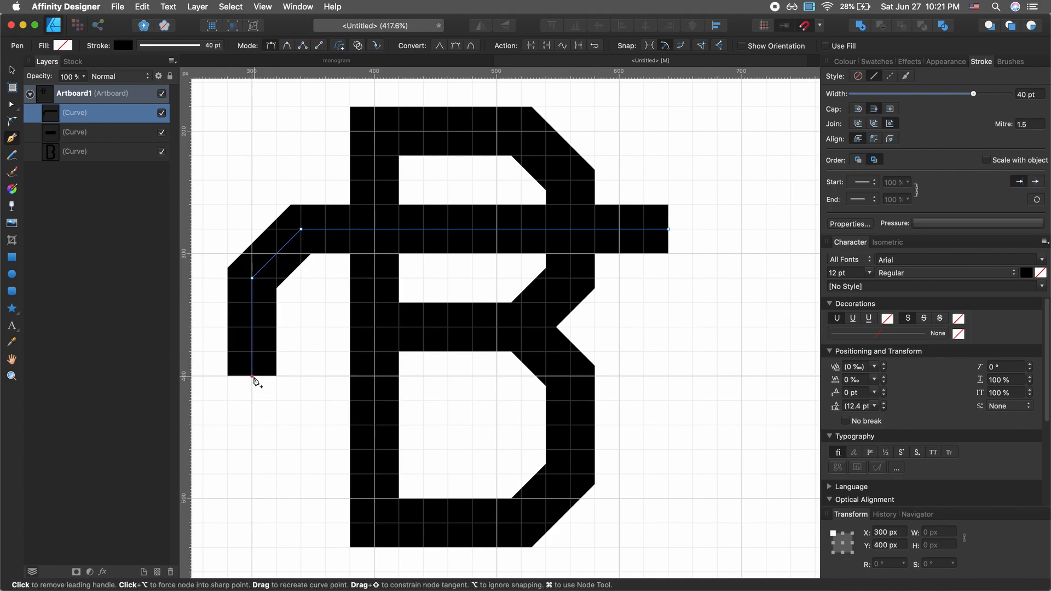
left_click(301, 425)
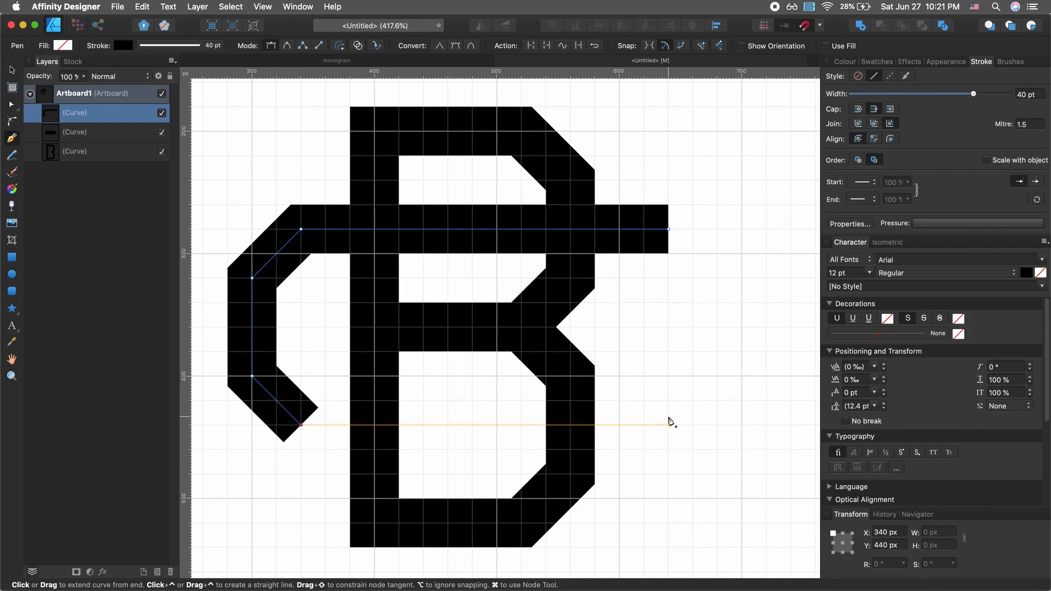
left_click(669, 424)
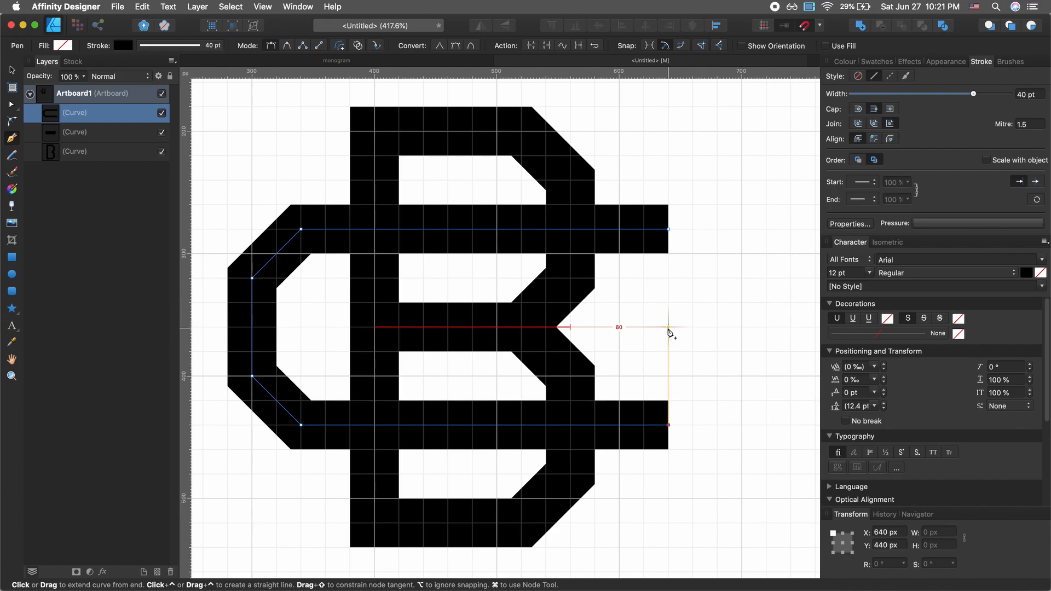
left_click(668, 328)
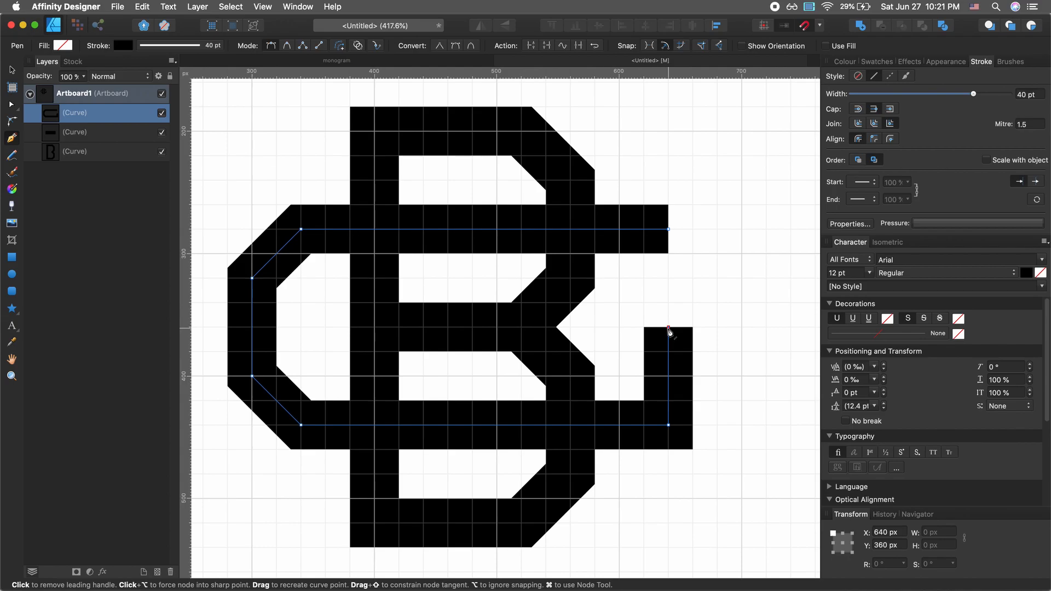
key("v")
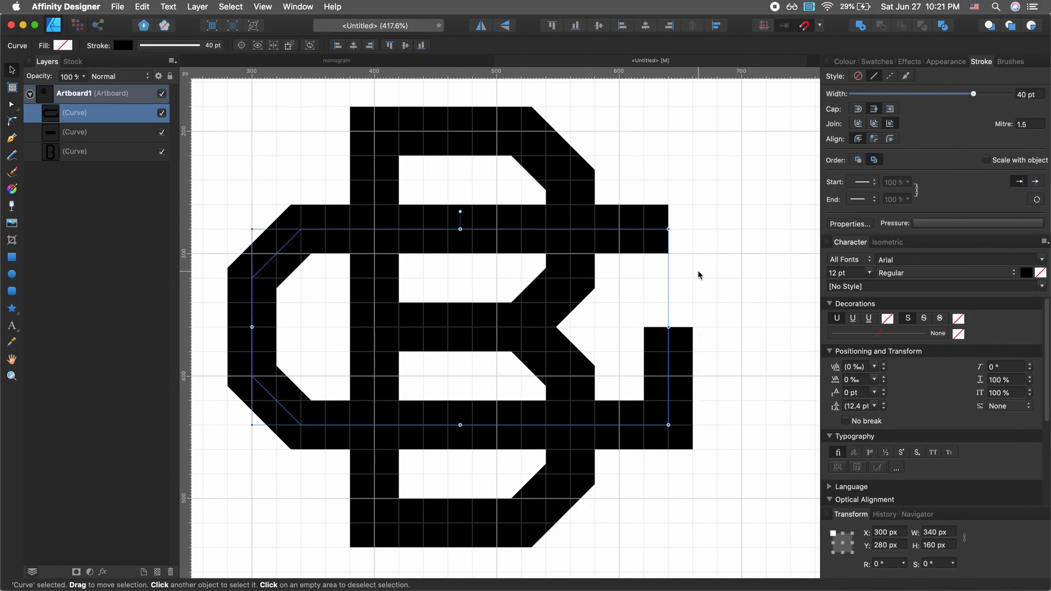
Extend the end node of the G's upper arm horizontally to X 660, flush with the outer edge of its lower hook, and deselect the curve
key("a")
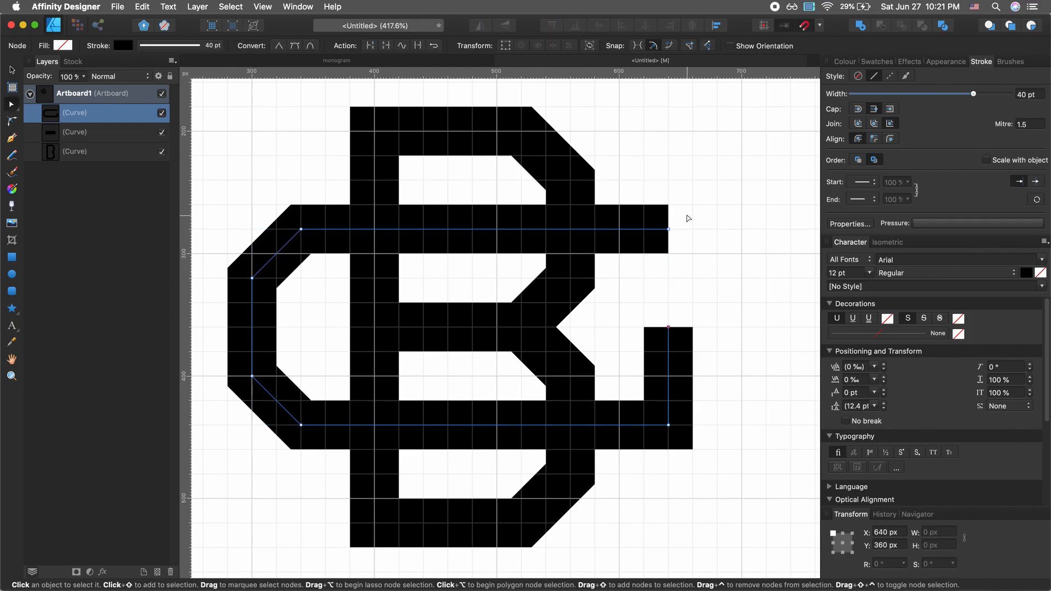
left_click_drag(687, 216, 623, 272)
left_click_drag(668, 231, 692, 232)
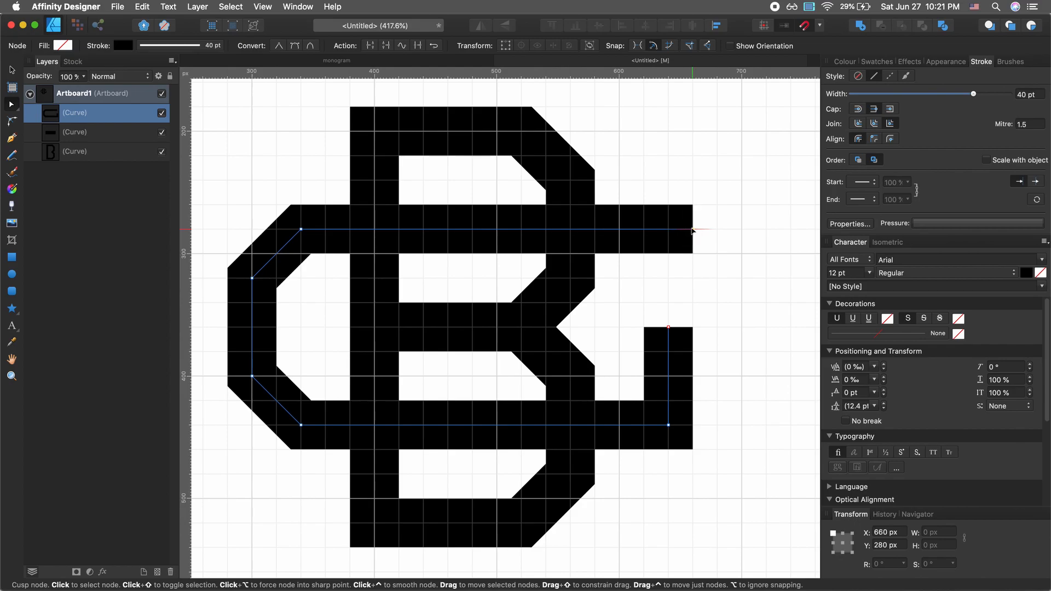
left_click(710, 256)
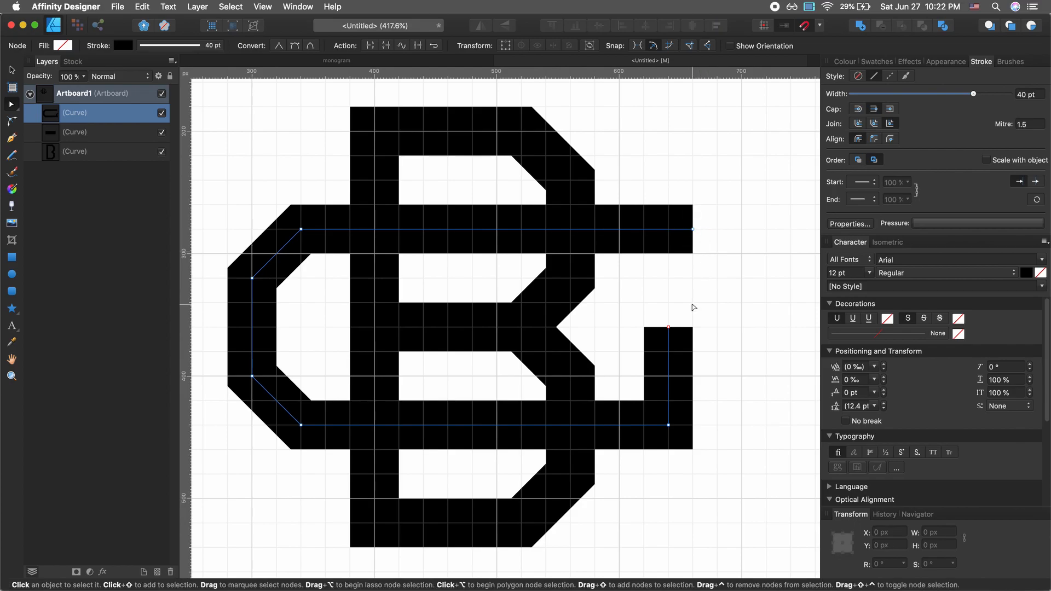
scroll(692, 307, "down", 3)
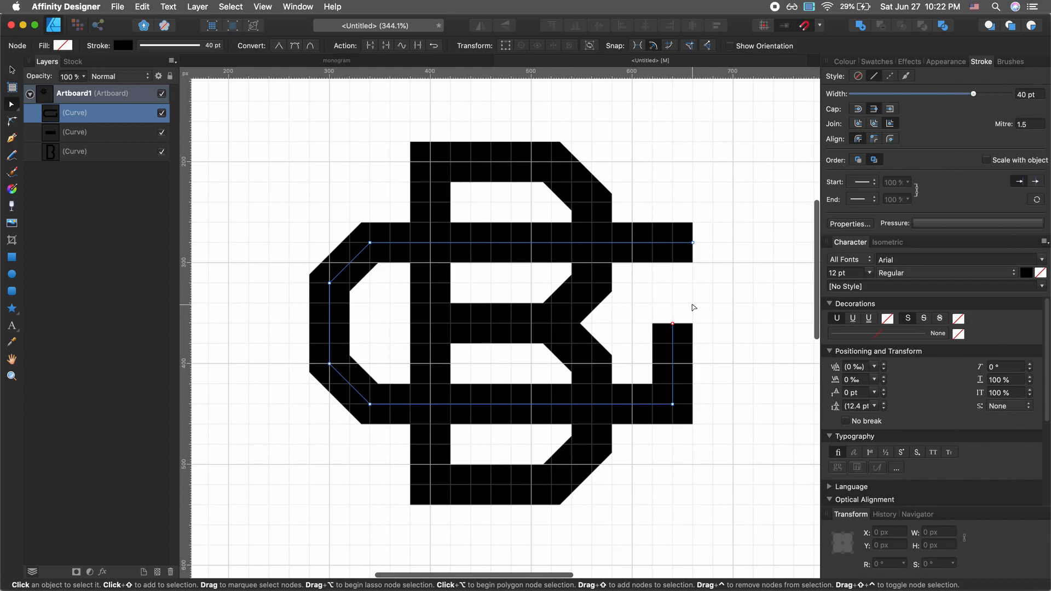
scroll(692, 307, "left", 2)
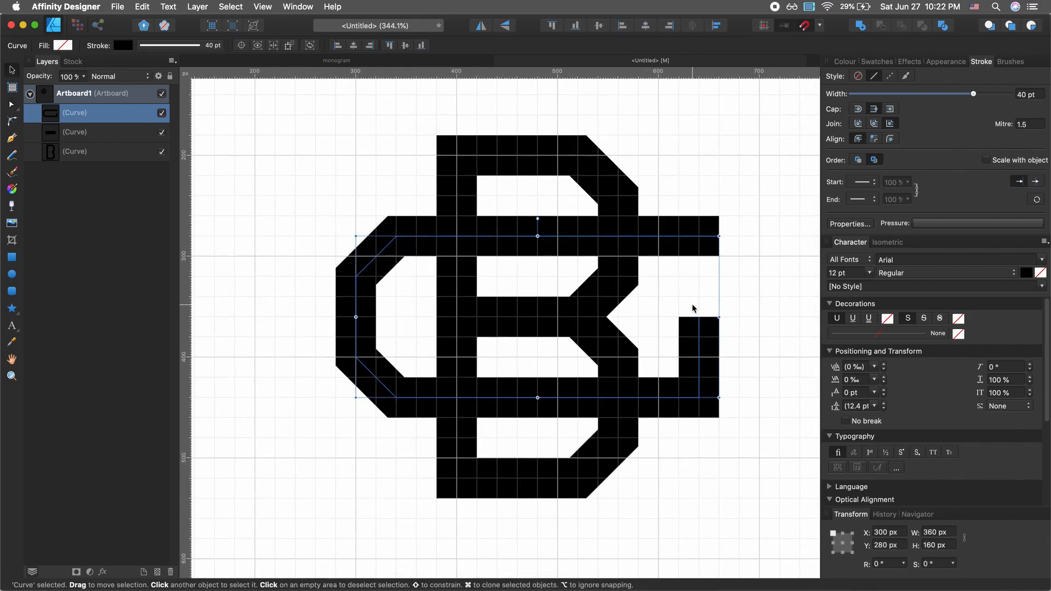
key("v")
left_click(662, 317)
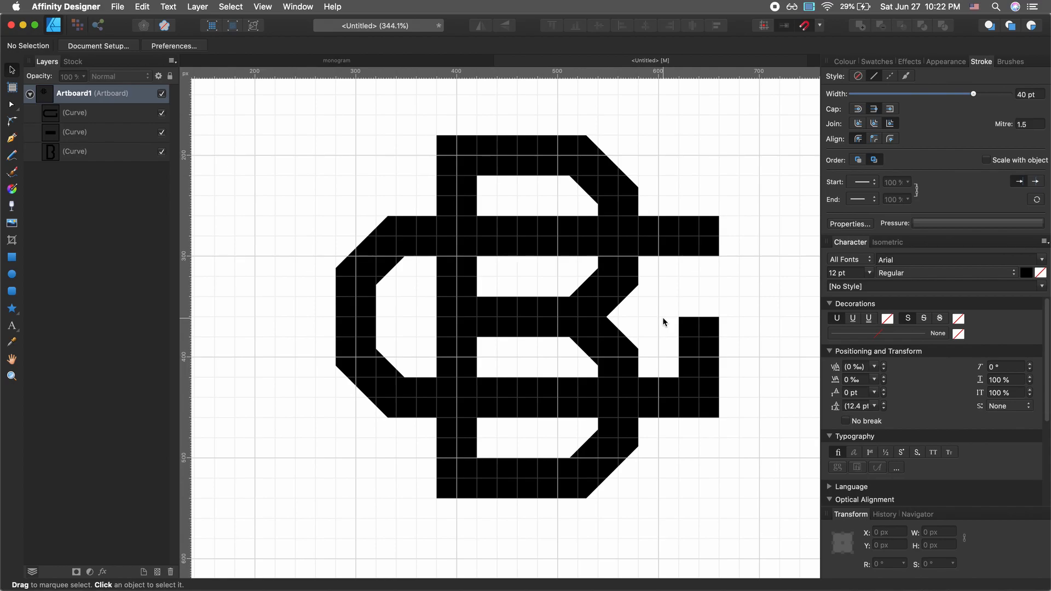
Examine the finished GB logo in the monogram document for its overlaps and pointed serif details, and return to the untitled document
left_click(396, 69)
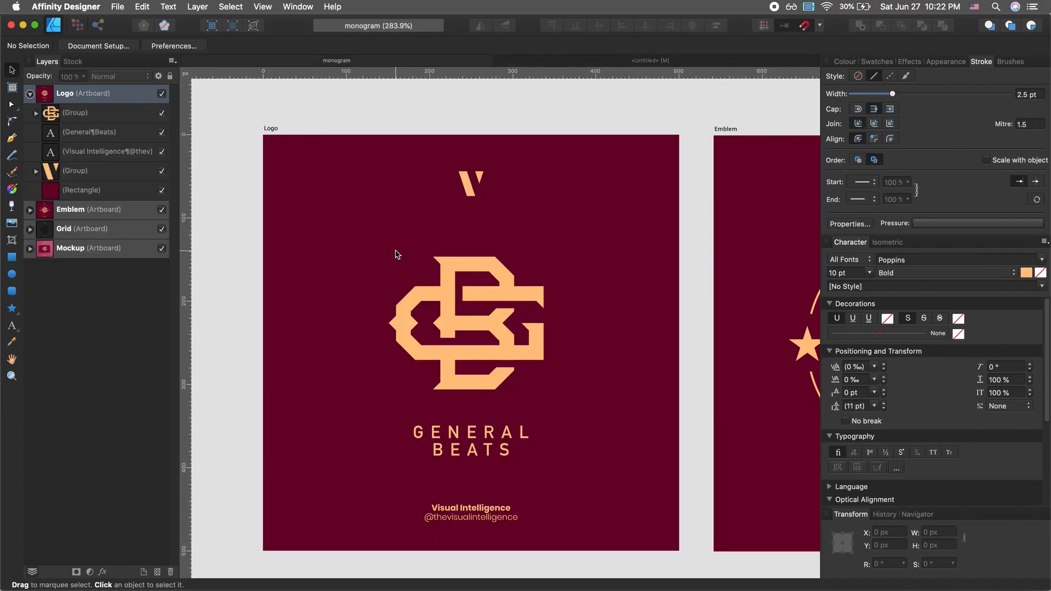
scroll(443, 350, "up", 5)
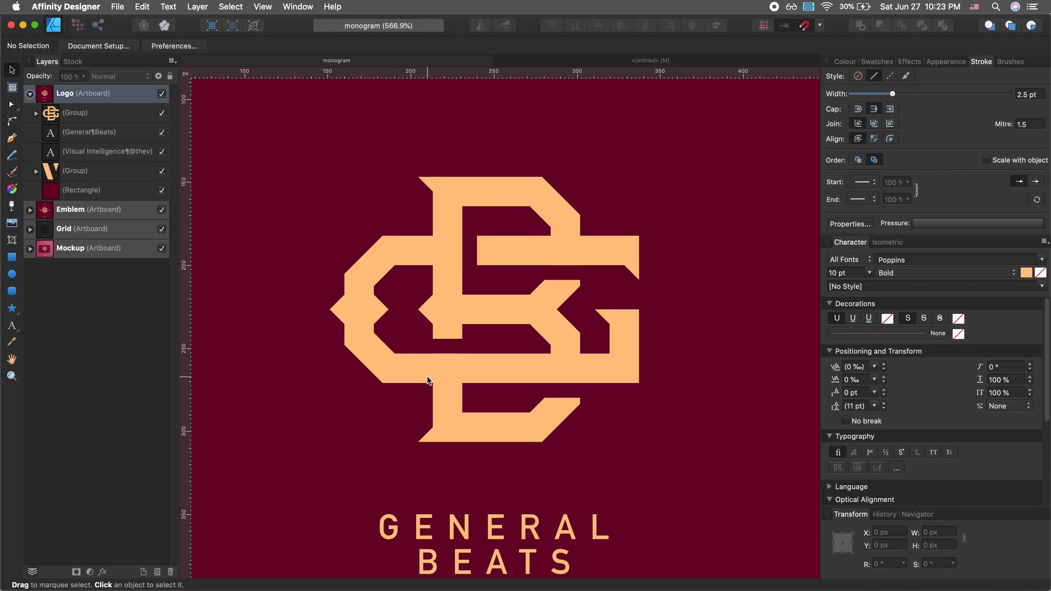
left_click(535, 61)
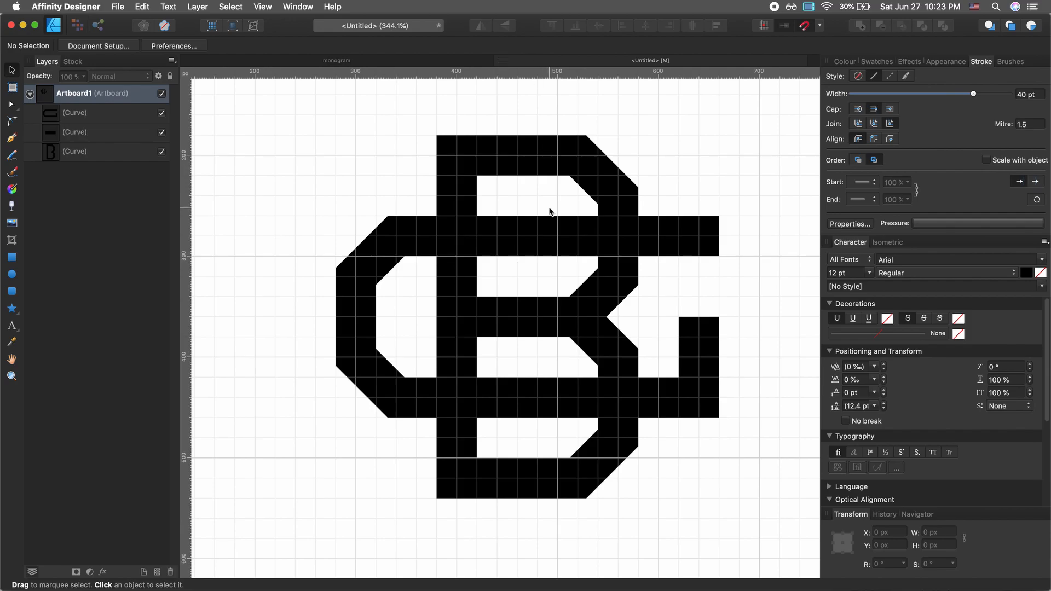
Expand the strokes of all three monogram curves into filled shapes
scroll(549, 212, "down", 3)
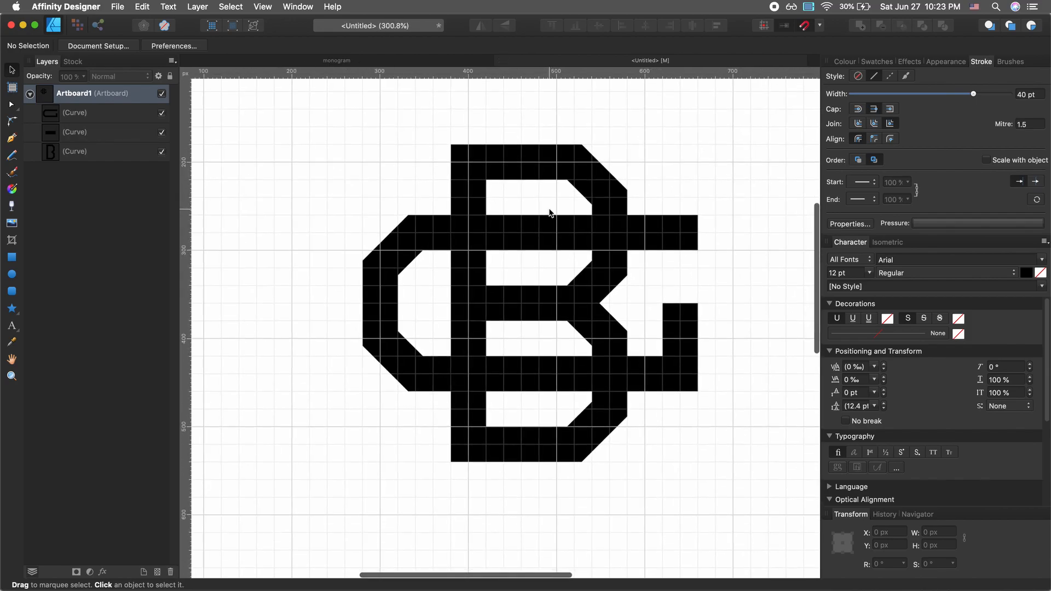
left_click_drag(743, 116, 286, 485)
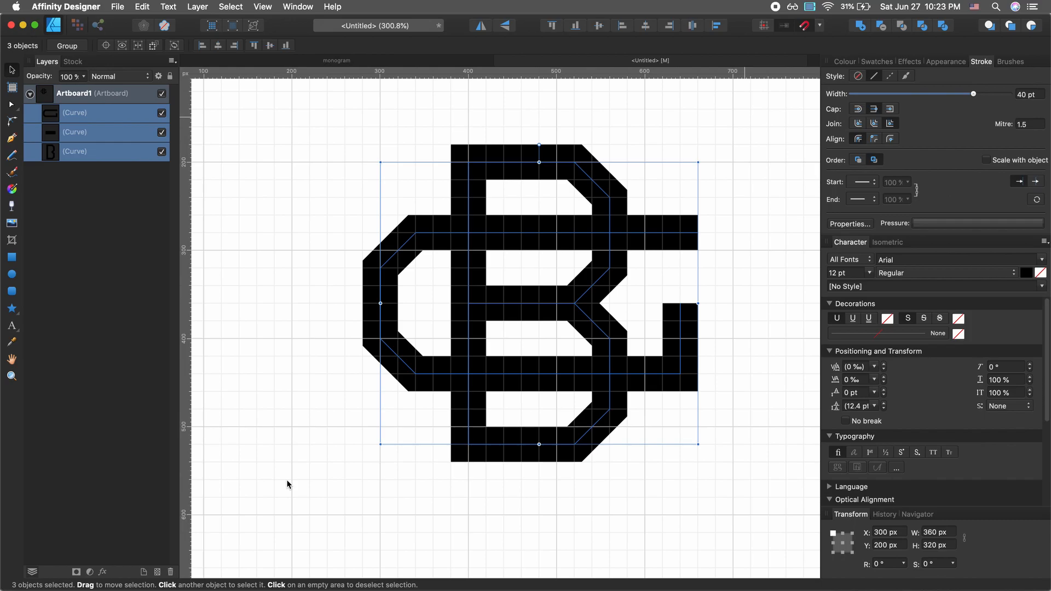
left_click(200, 7)
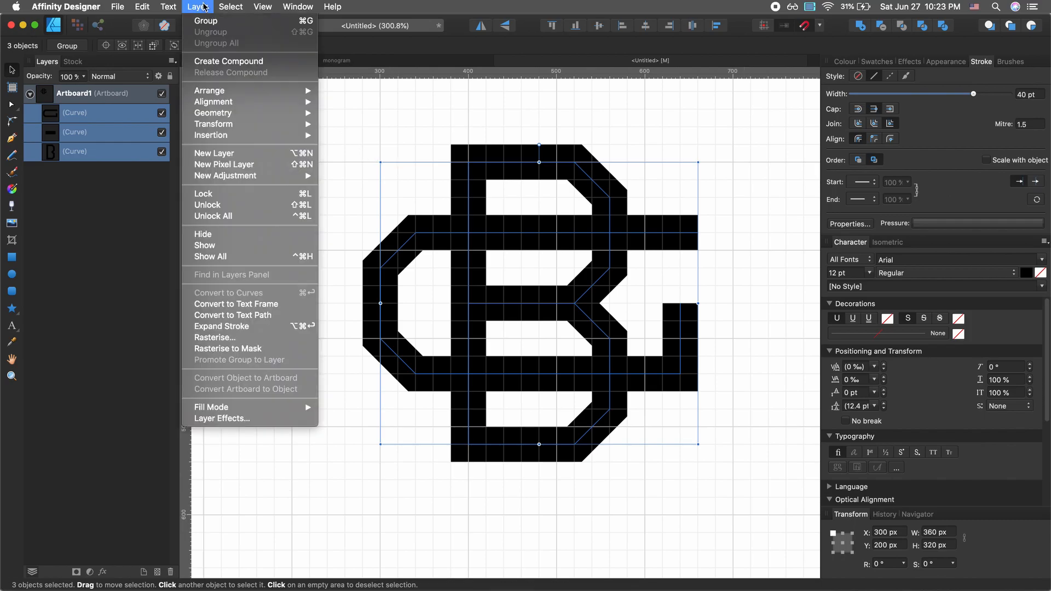
left_click(248, 328)
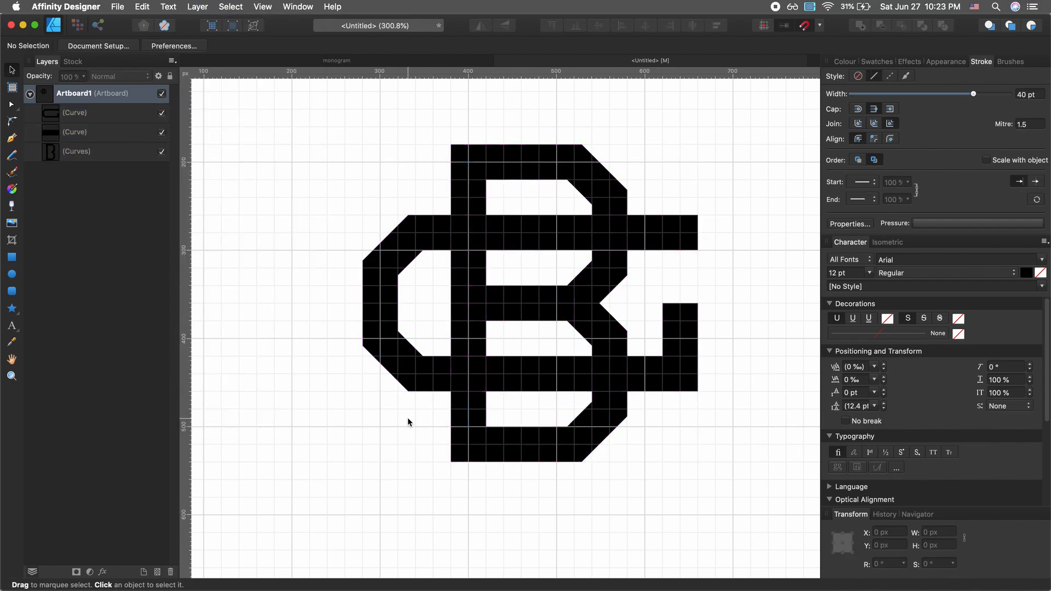
With the Pen tool, draw a closed right-pointing triangle beside the B's top, 20 px wide and 40 px high at X 300, Y 180
scroll(444, 227, "up", 5)
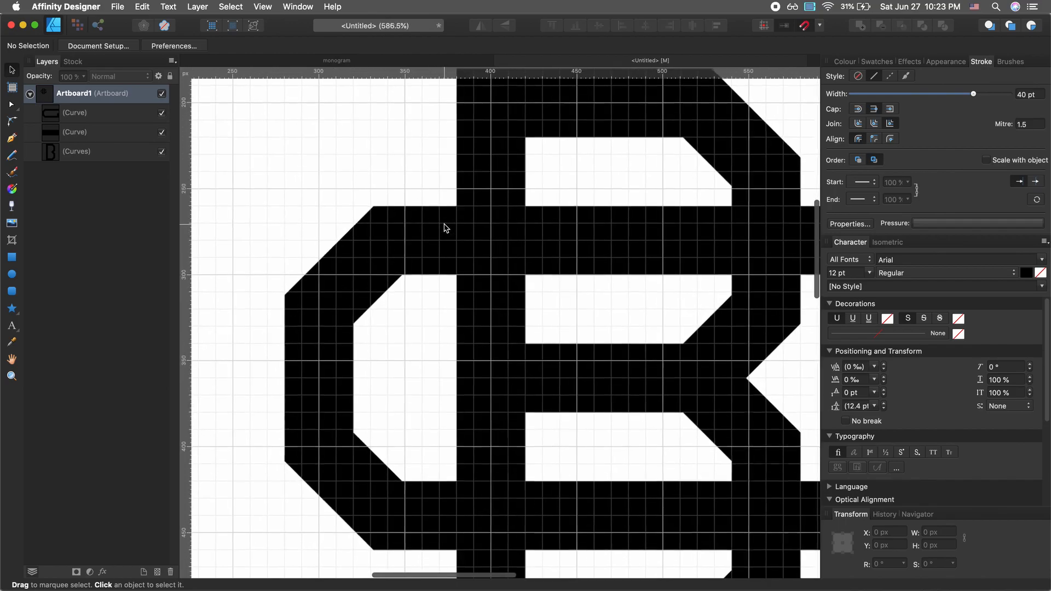
scroll(444, 228, "up", 5)
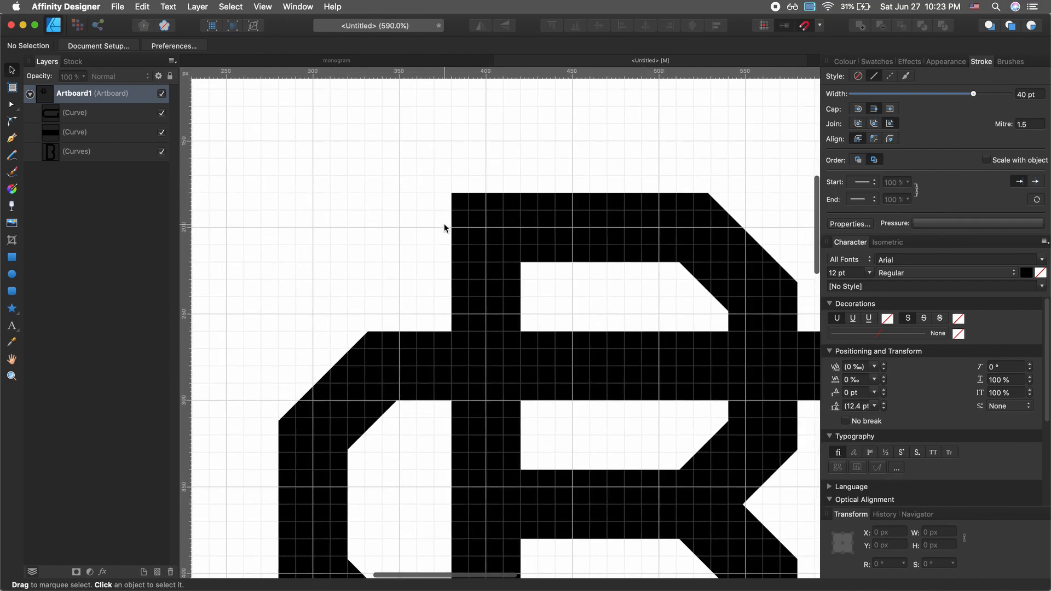
scroll(465, 230, "down", 3)
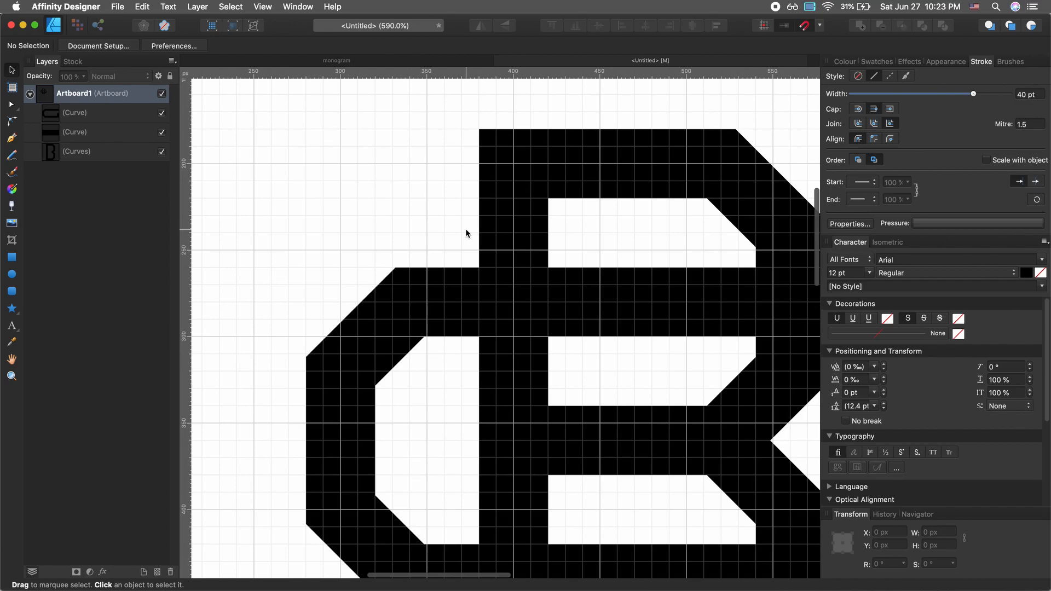
scroll(465, 228, "down", 3)
scroll(465, 228, "up", 4)
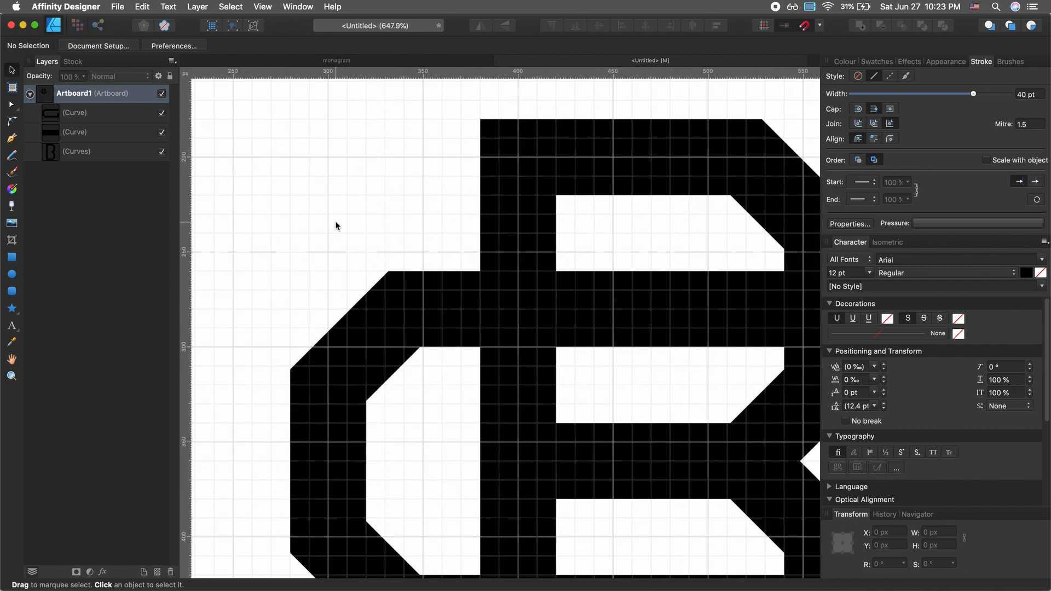
key("p")
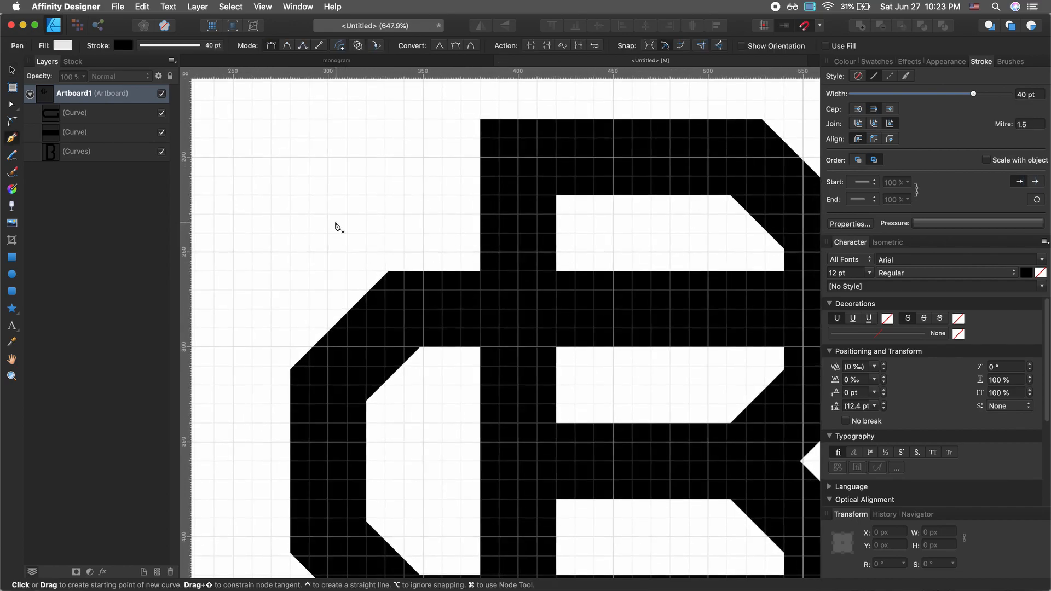
left_click(328, 119)
scroll(329, 120, "down", 4)
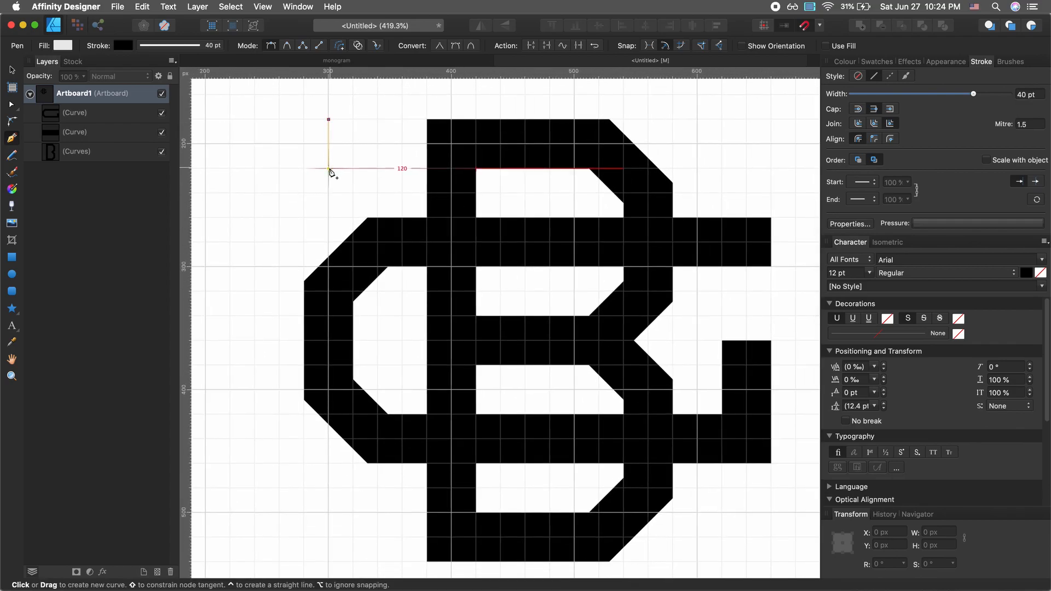
left_click(328, 168)
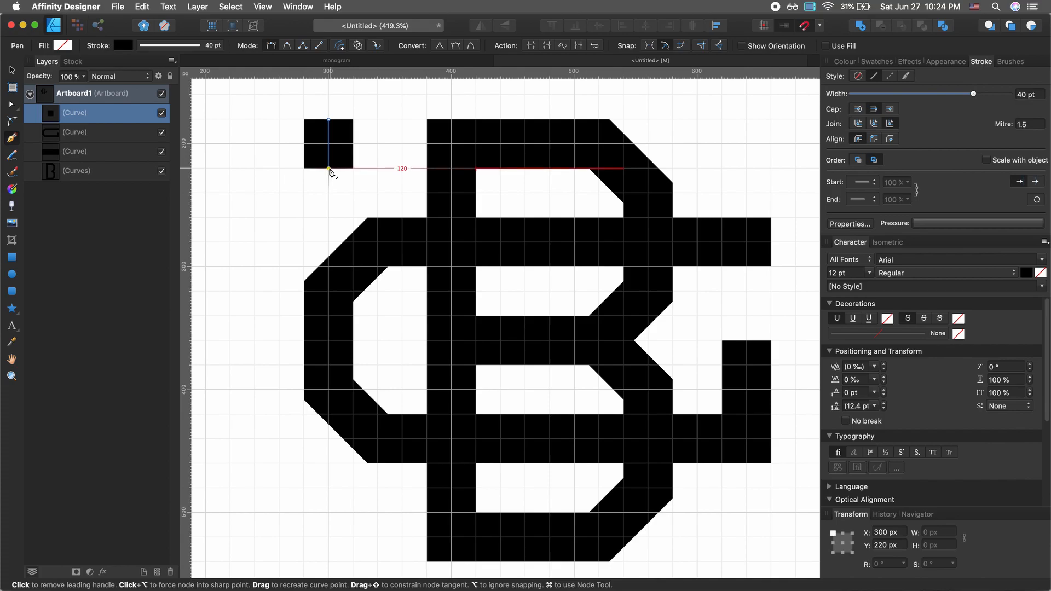
left_click(352, 144)
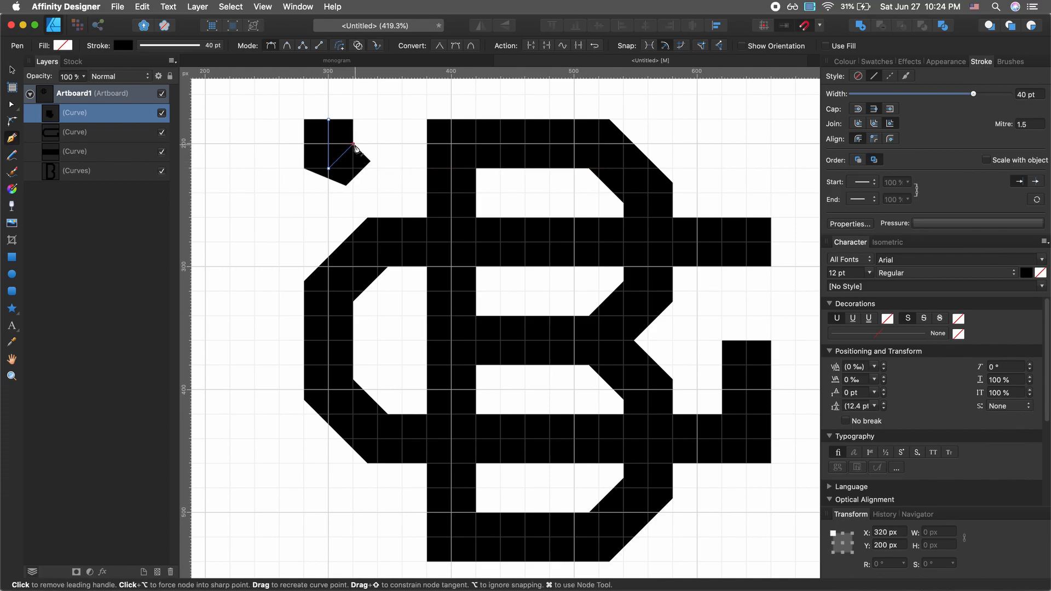
left_click(329, 120)
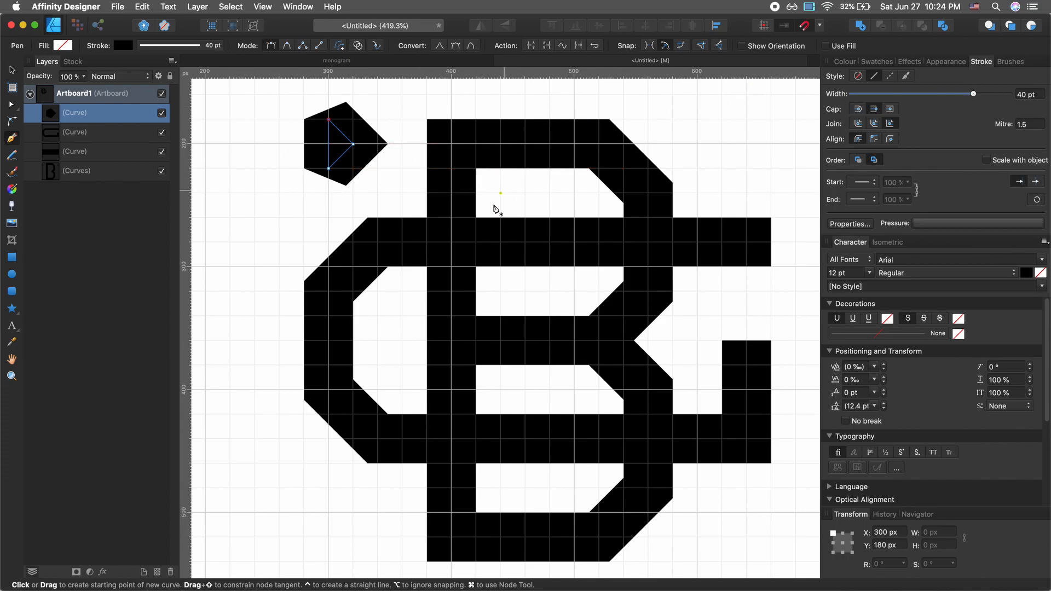
Swap the small triangle's stroke and fill colours to give it a solid black fill with no stroke, and leave it selected
key("v")
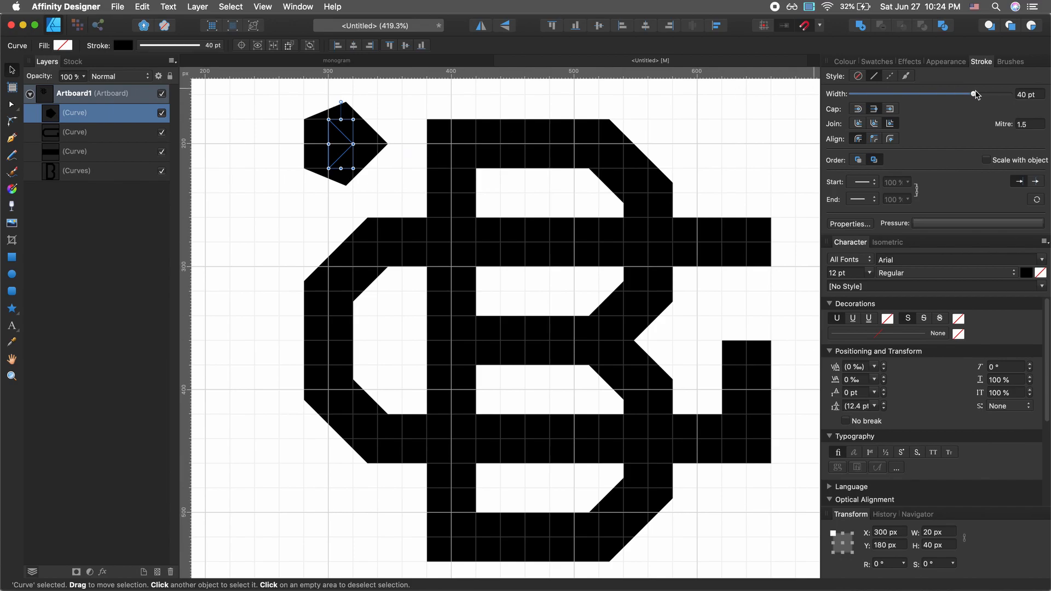
left_click(849, 63)
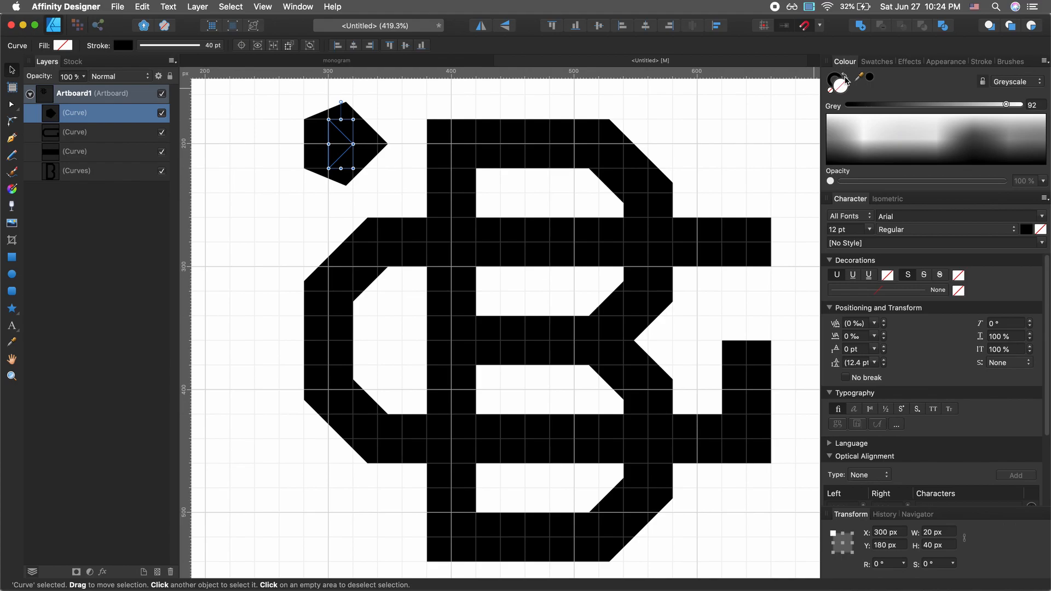
left_click(846, 80)
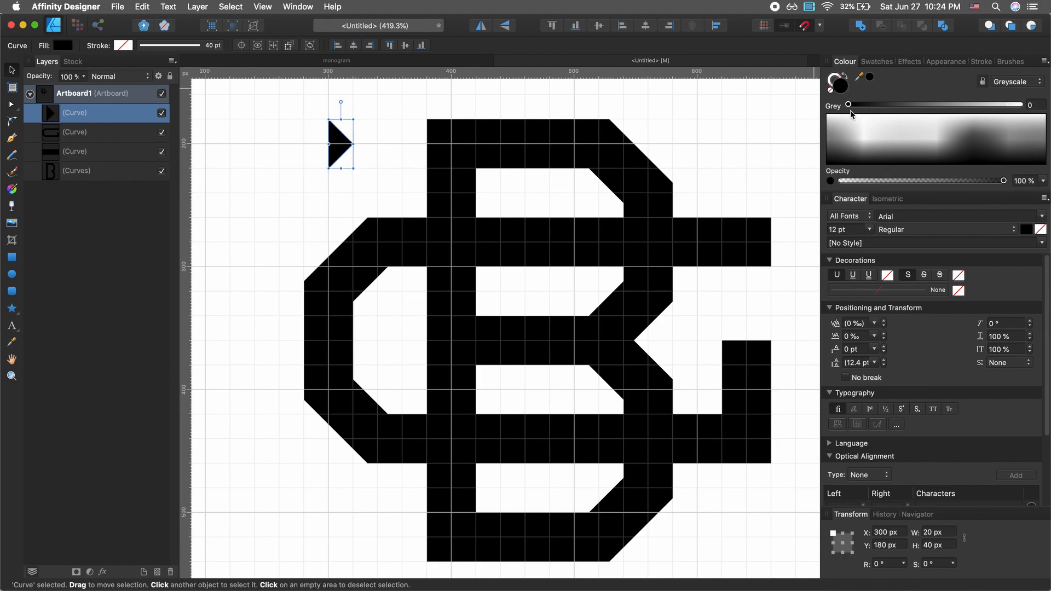
left_click(231, 216)
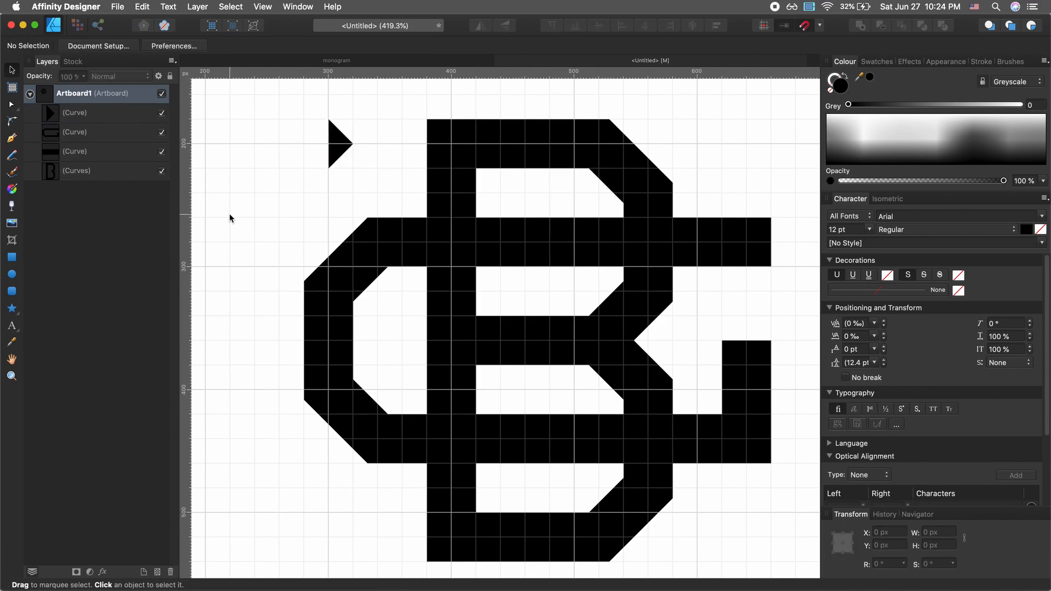
left_click(338, 139)
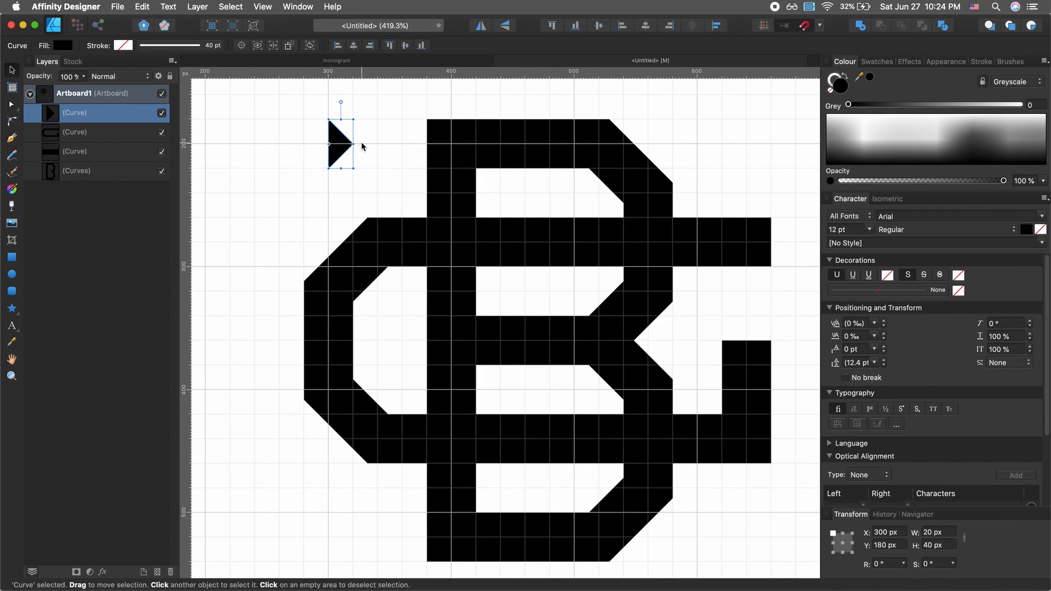
Place two copies of the small triangle midway along the G's vertical side: one pointing inward, and one flipped horizontally to point outward
left_click_drag(340, 147, 364, 342)
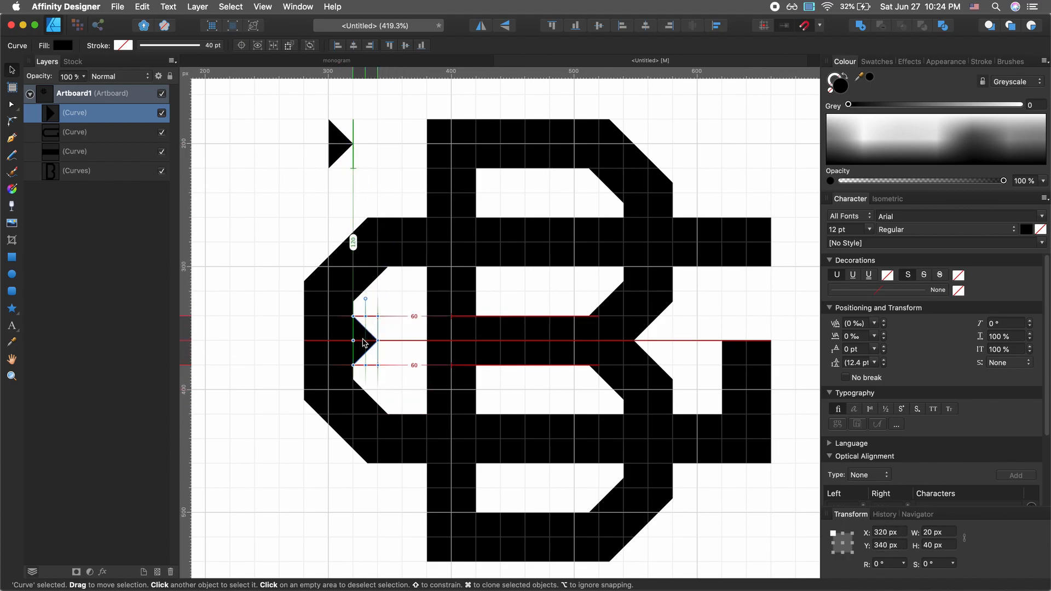
left_click_drag(363, 343, 364, 342)
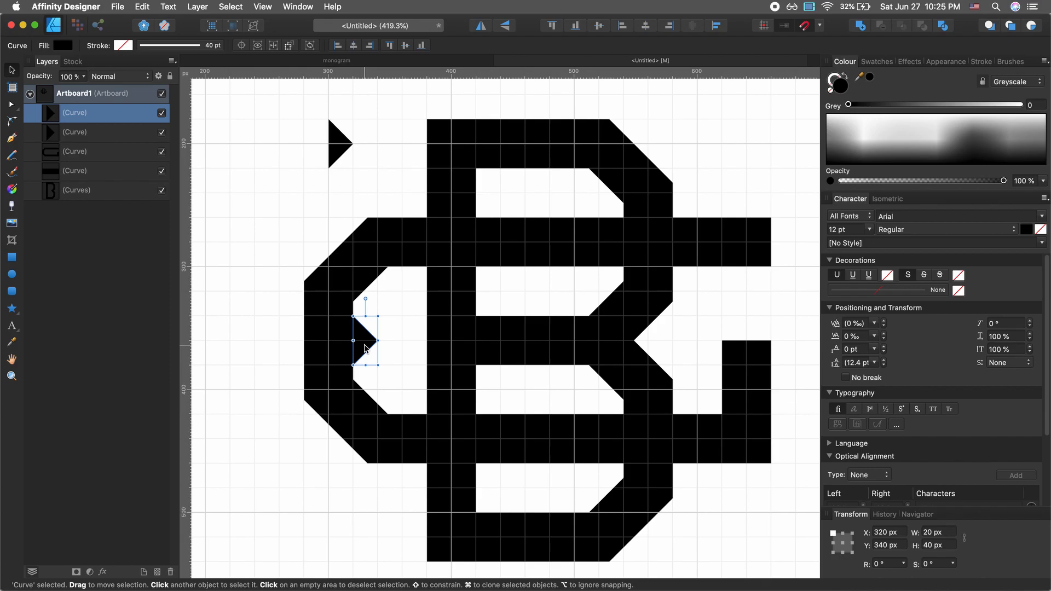
left_click_drag(363, 348, 291, 351)
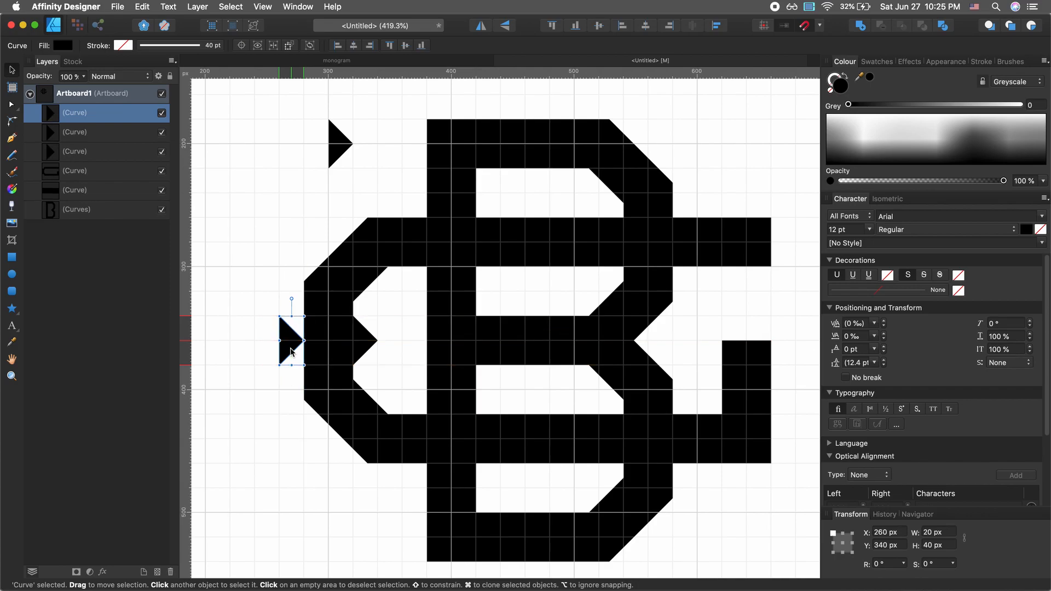
left_click(481, 26)
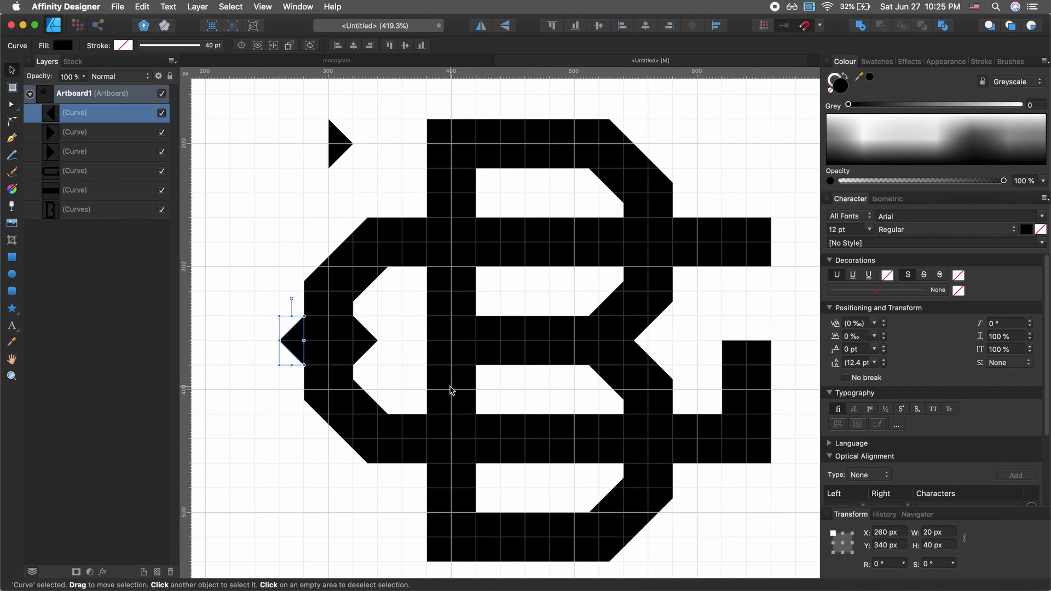
Add rotated triangle copies as serifs on the G's open ends: left-pointing flush with the upper arm's end, down-pointing flush with the lower end's top edge
left_click(367, 346)
left_click_drag(368, 346, 712, 313)
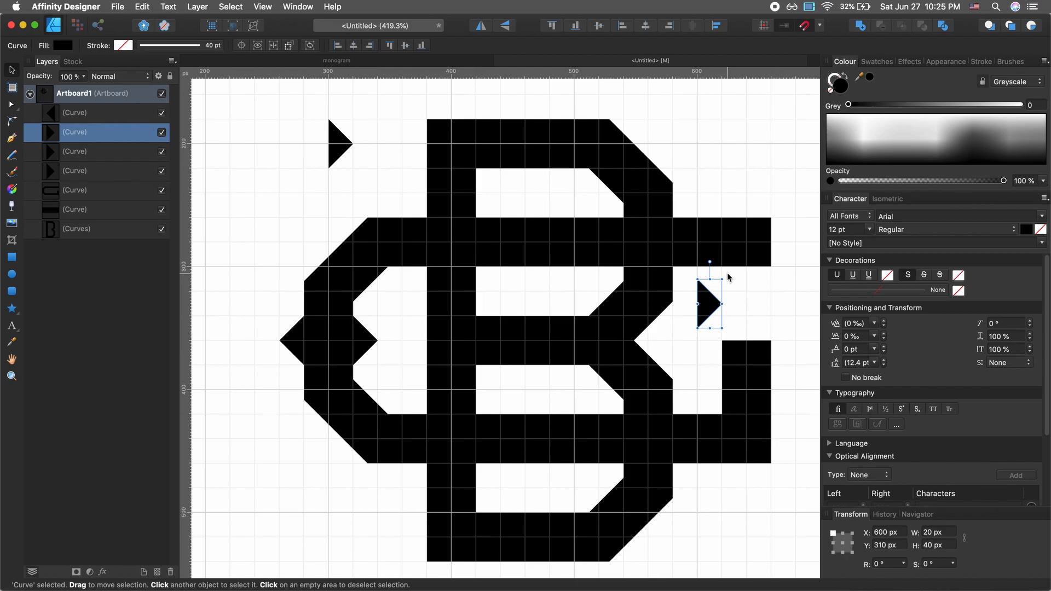
mouse_move(722, 276)
left_mouse_down()
mouse_move(724, 347)
mouse_move(677, 359)
left_mouse_up()
mouse_move(719, 325)
left_mouse_down()
mouse_move(767, 270)
mouse_move(718, 343)
mouse_move(718, 368)
left_mouse_up()
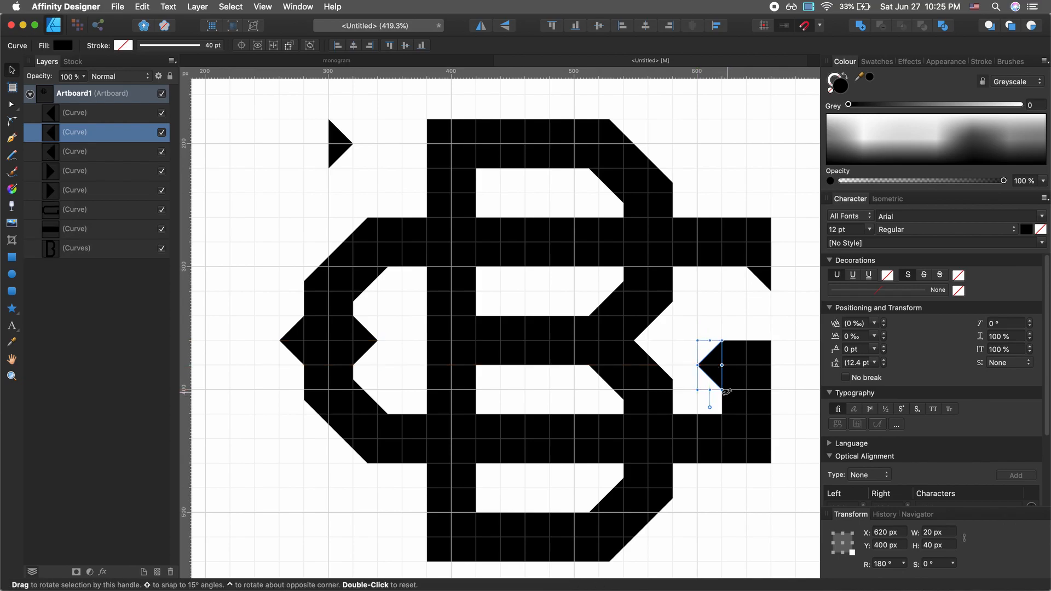
left_click_drag(725, 391, 754, 339)
left_click_drag(706, 368, 719, 356)
left_click(734, 299)
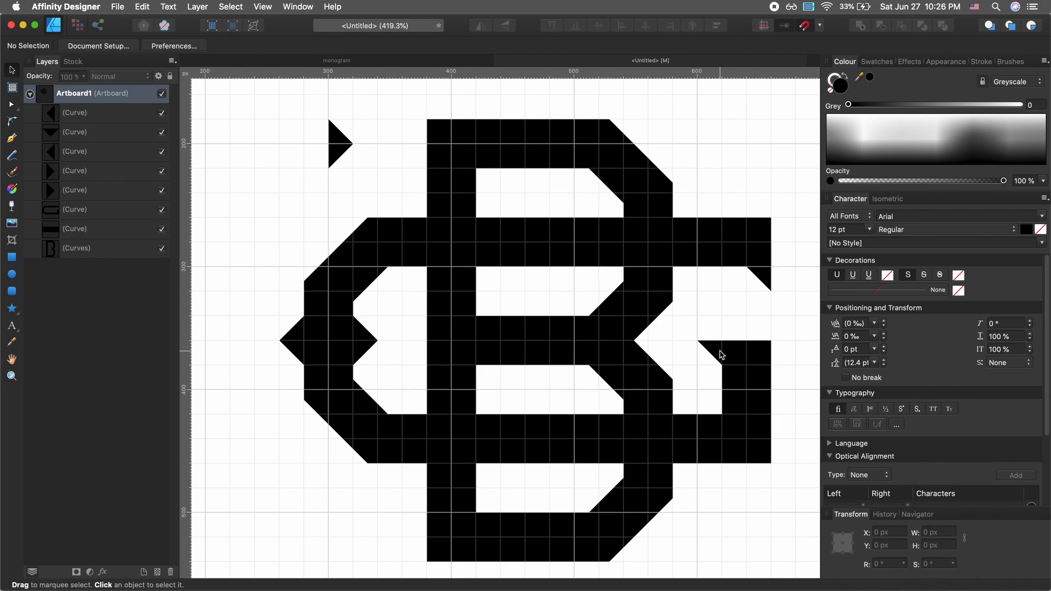
Copy the down-pointing serif triangle to the B stem's top-left corner, and a vertically flipped copy to its bottom-left corner
left_click_drag(720, 351, 428, 133)
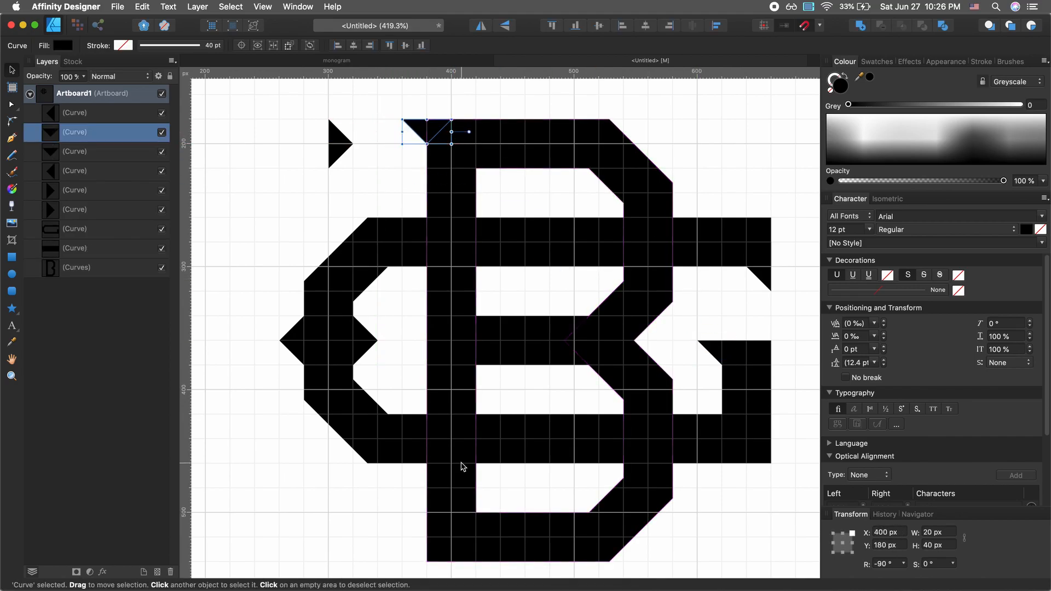
left_click_drag(731, 353, 437, 551)
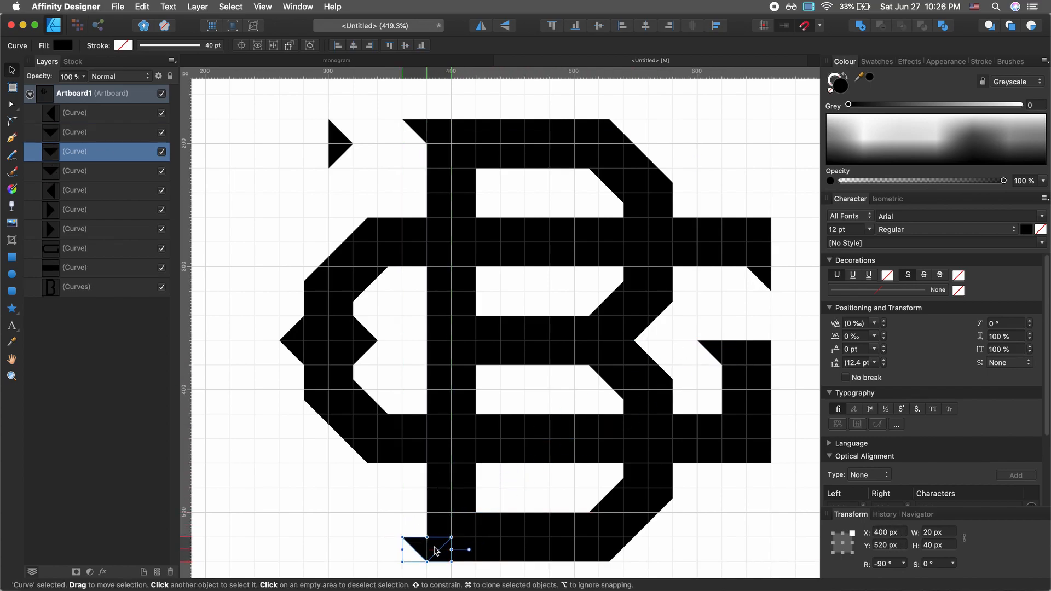
left_click(483, 509)
Copy the G's outer left-pointing triangle onto the left edge of the B's stem, level with its middle bar
scroll(528, 453, "down", 5)
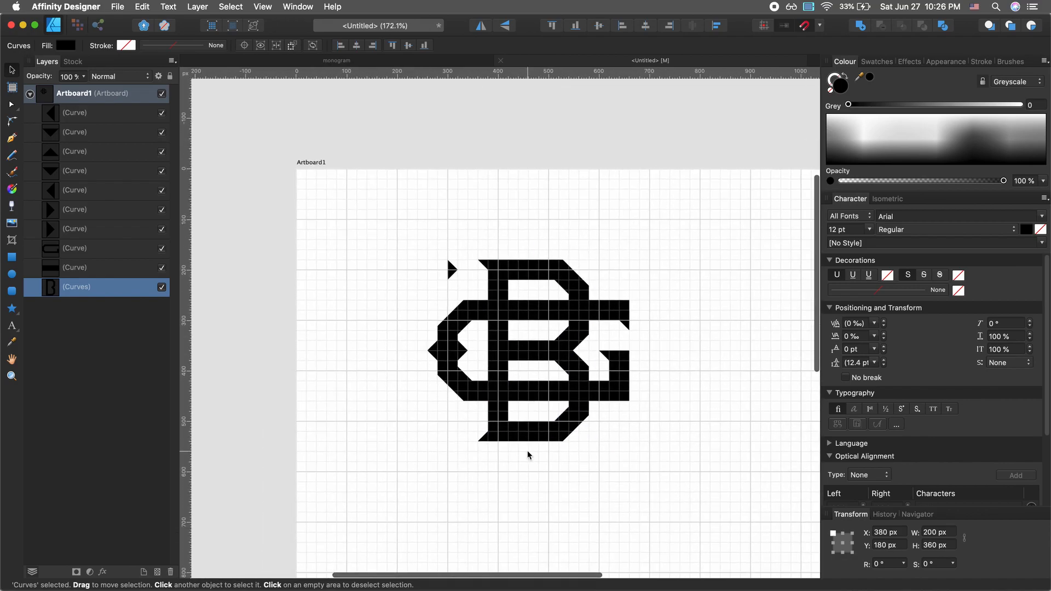
scroll(528, 453, "up", 3)
scroll(436, 369, "up", 2)
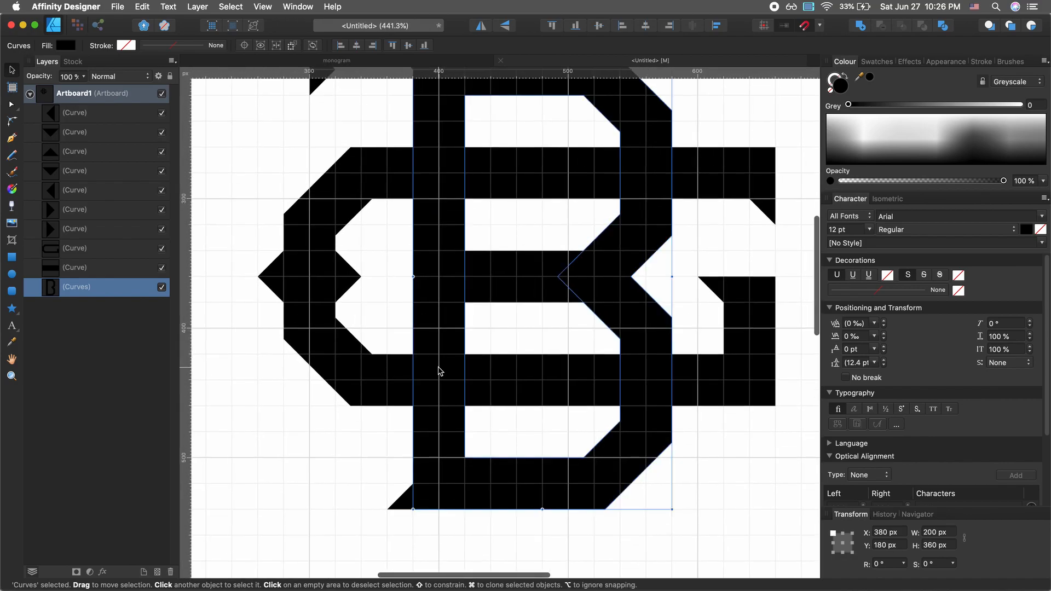
left_click_drag(278, 268, 407, 279)
Draw an 80 x 20 px rectangle at X 360, Y 300 across the B's stem below the G's upper arm, and fill it white
key("m")
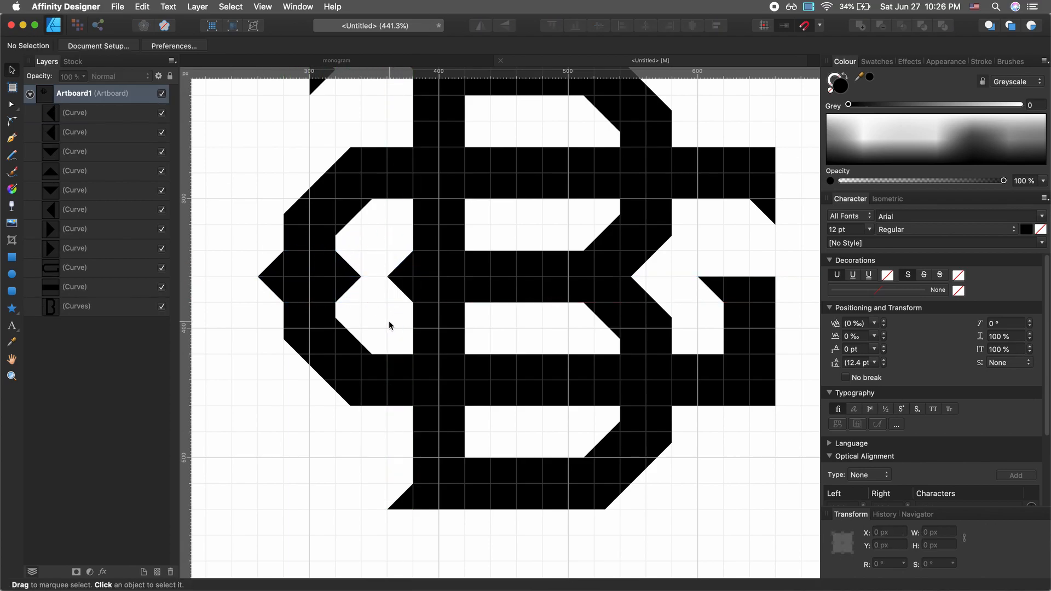
scroll(301, 424, "down", 1)
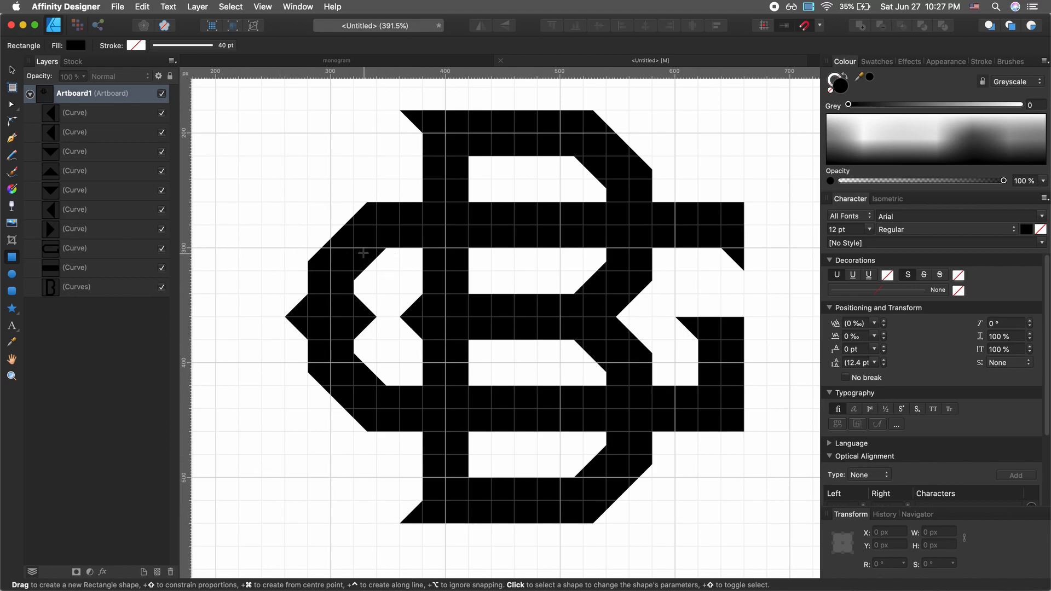
left_click_drag(400, 248, 489, 268)
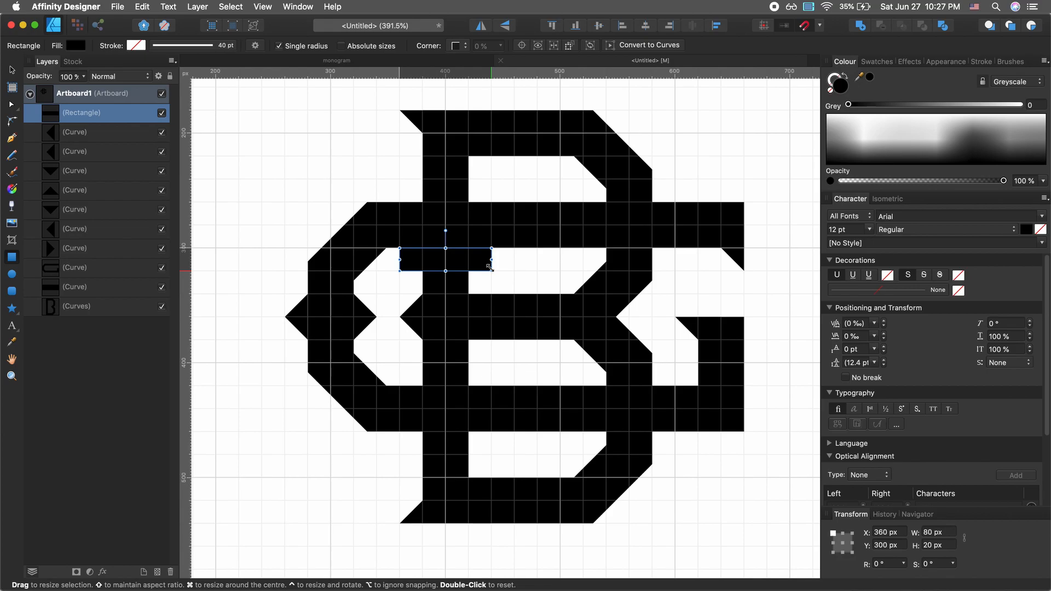
left_click_drag(847, 104, 1020, 104)
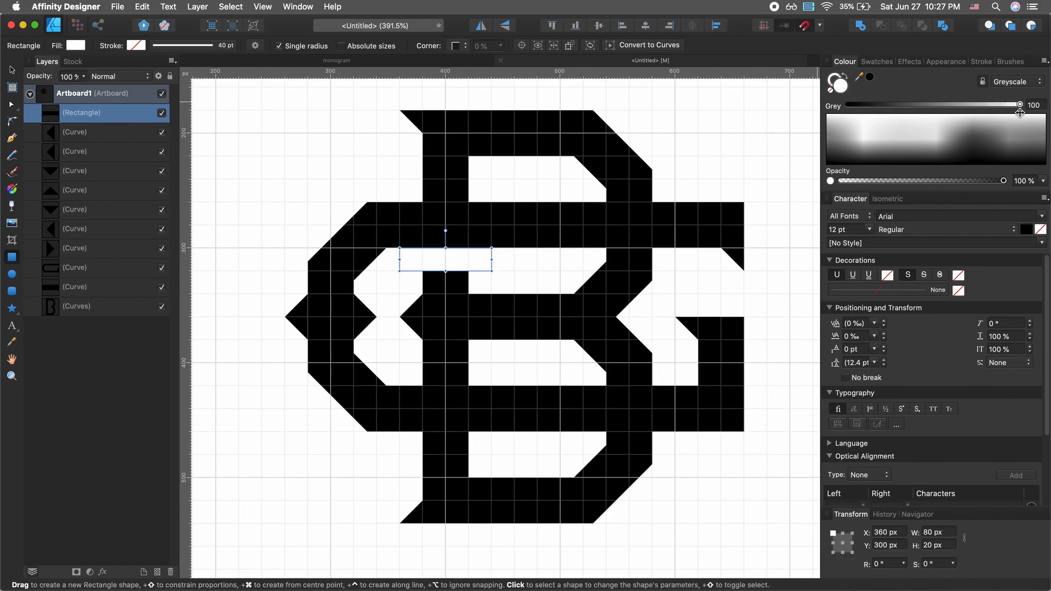
left_click(511, 287)
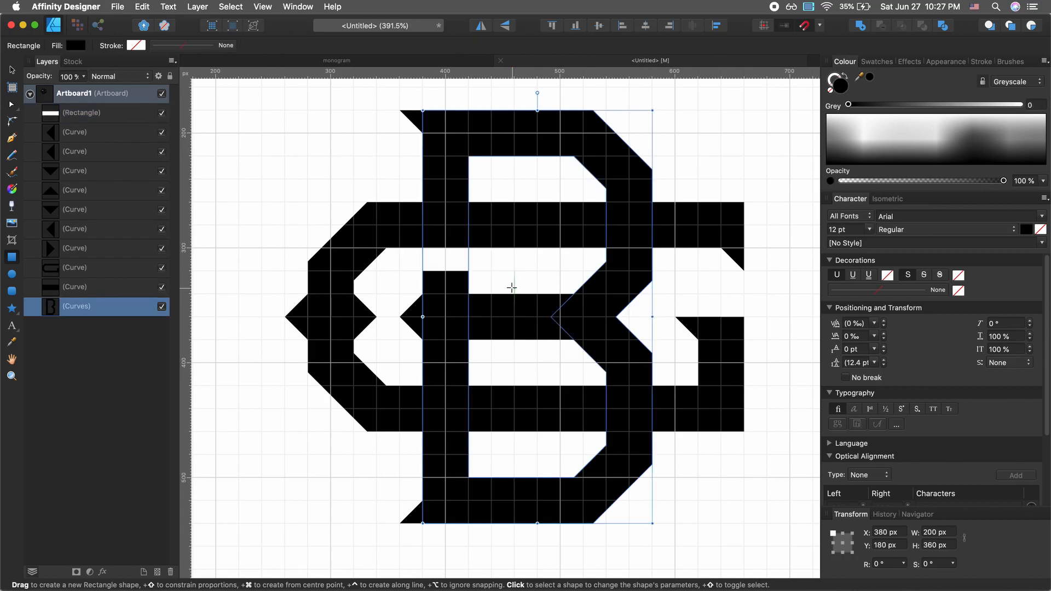
Draw a white 20 x 46.4 px rectangle at X 520, Y 253.6 across the G's upper arm beside the B's bowl, and bring it to the front
scroll(511, 287, "down", 3)
scroll(511, 288, "up", 5)
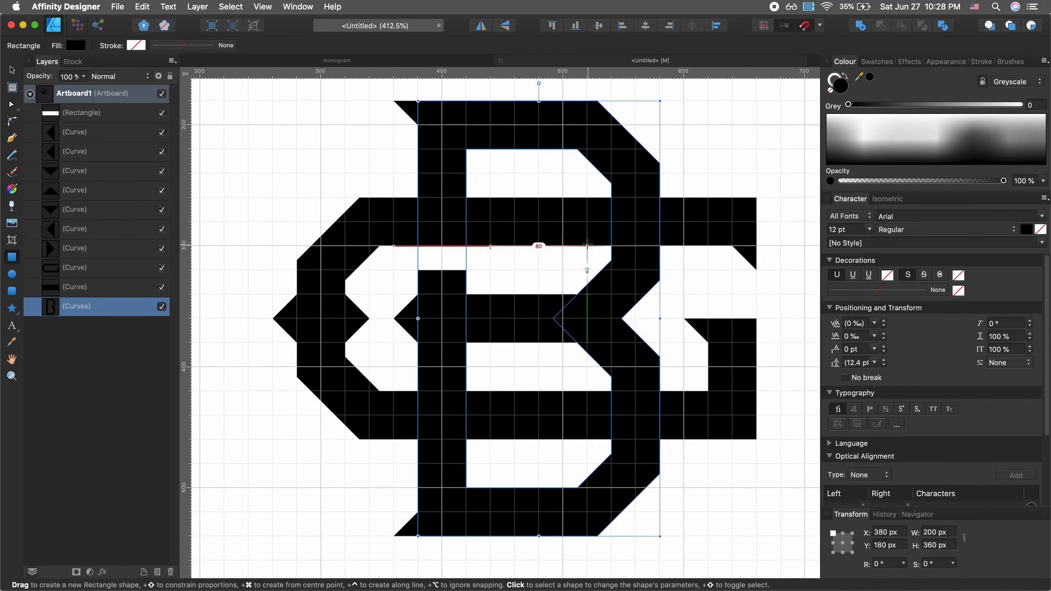
left_click_drag(586, 245, 612, 189)
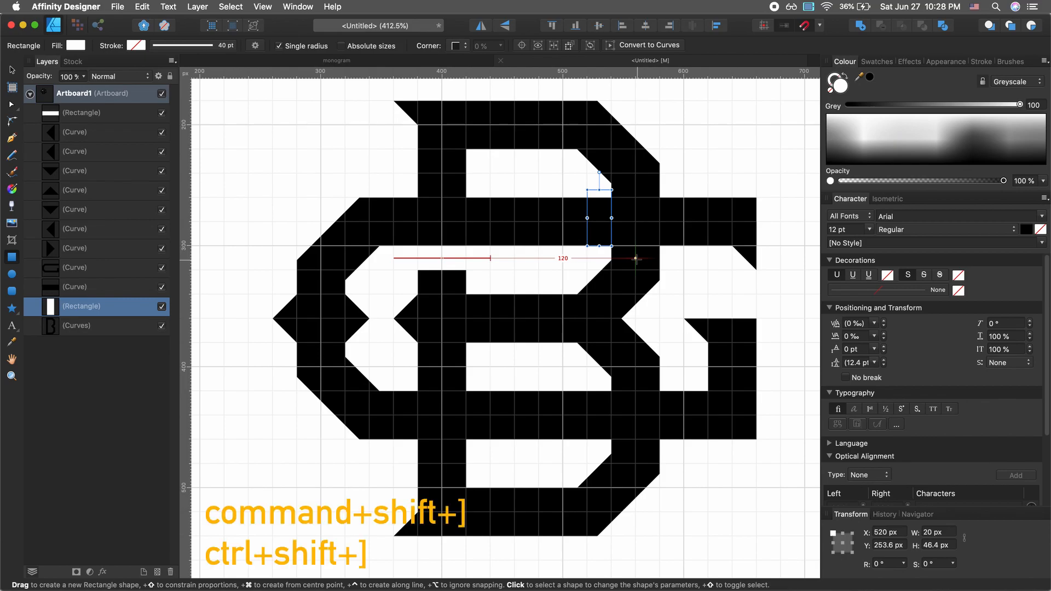
key("super+shift+bracketright")
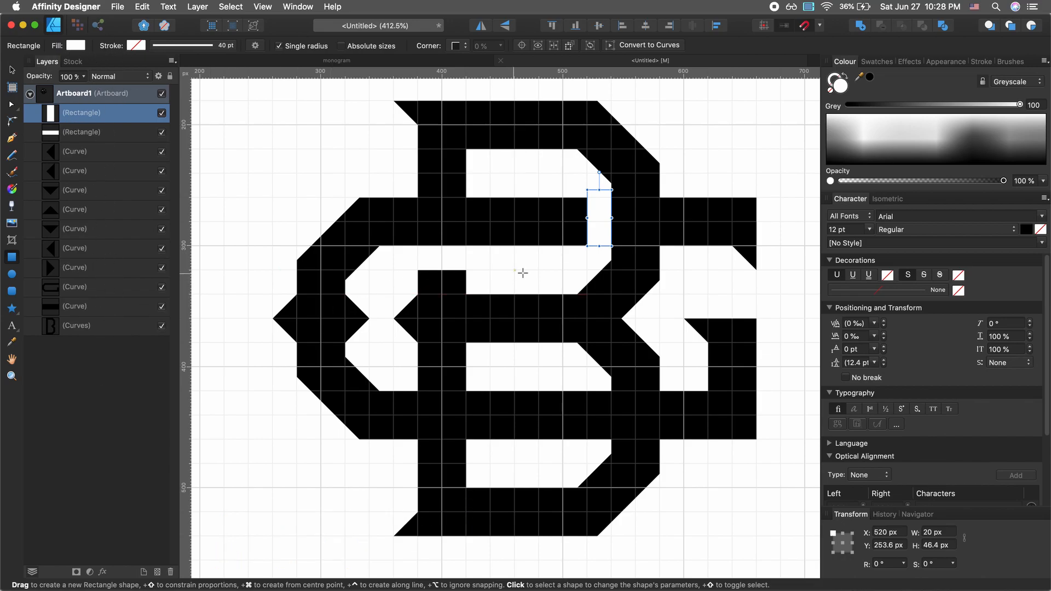
left_click(768, 176)
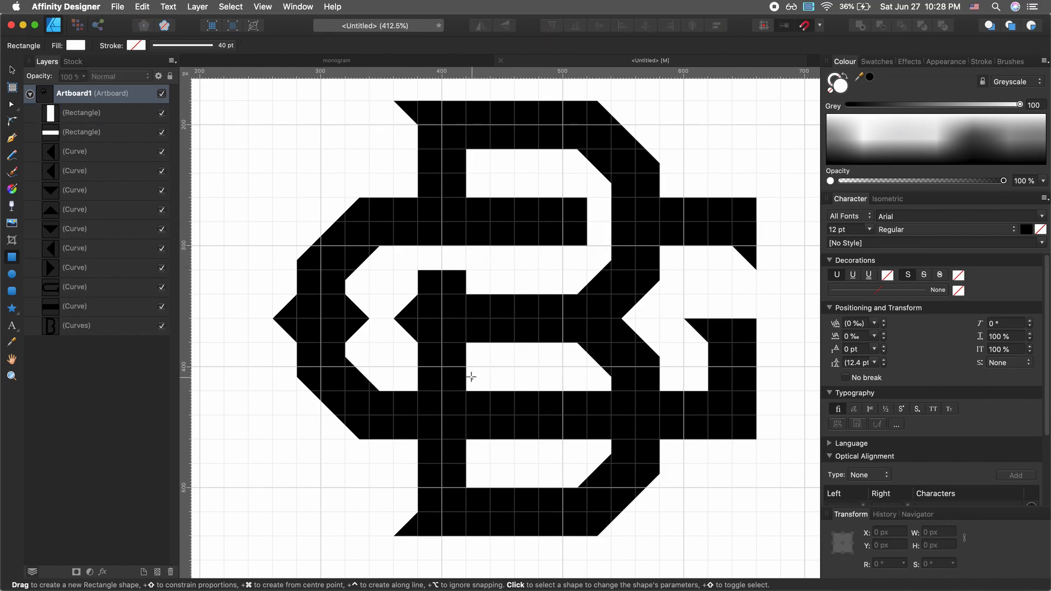
Draw a white 20 x 80 px rectangle at X 420, Y 400 across the G's lower arm, and another about 80 x 20 px below it over the B's bowl
left_click_drag(465, 367, 490, 463)
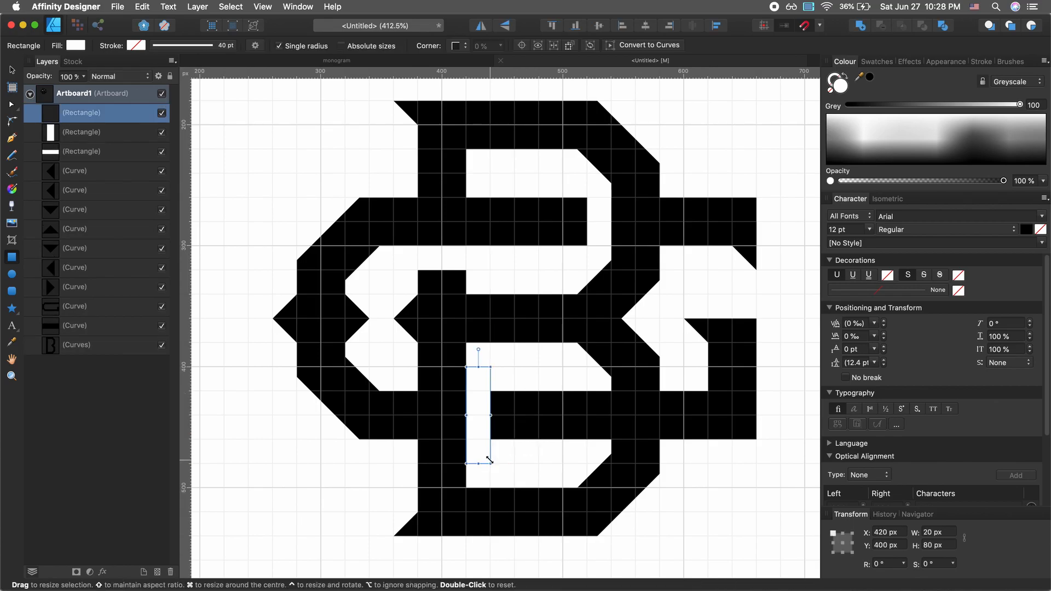
left_click(544, 459)
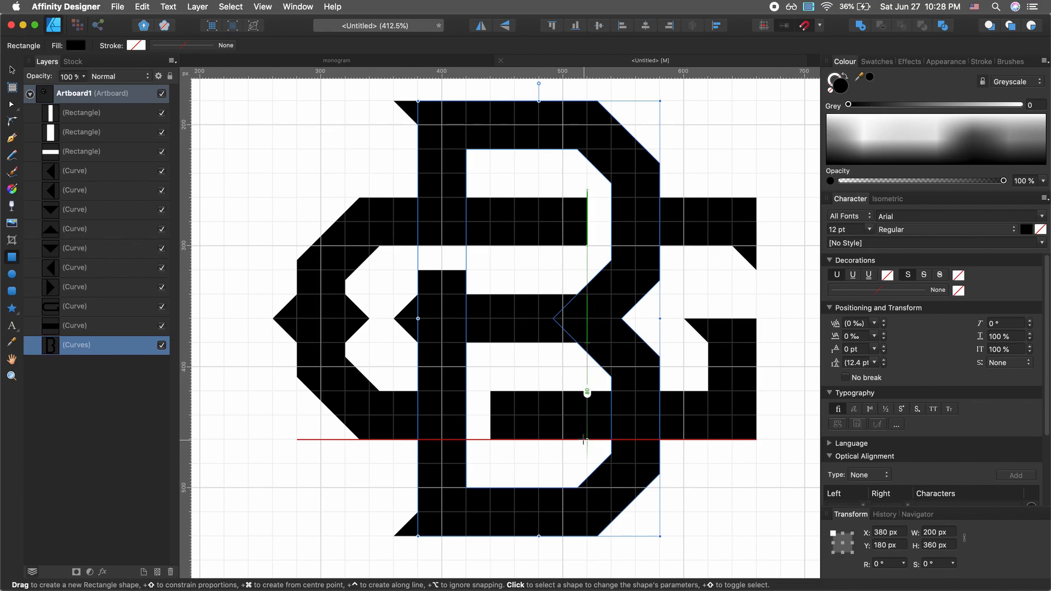
left_click_drag(583, 440, 684, 463)
left_click(686, 494)
scroll(686, 494, "down", 5)
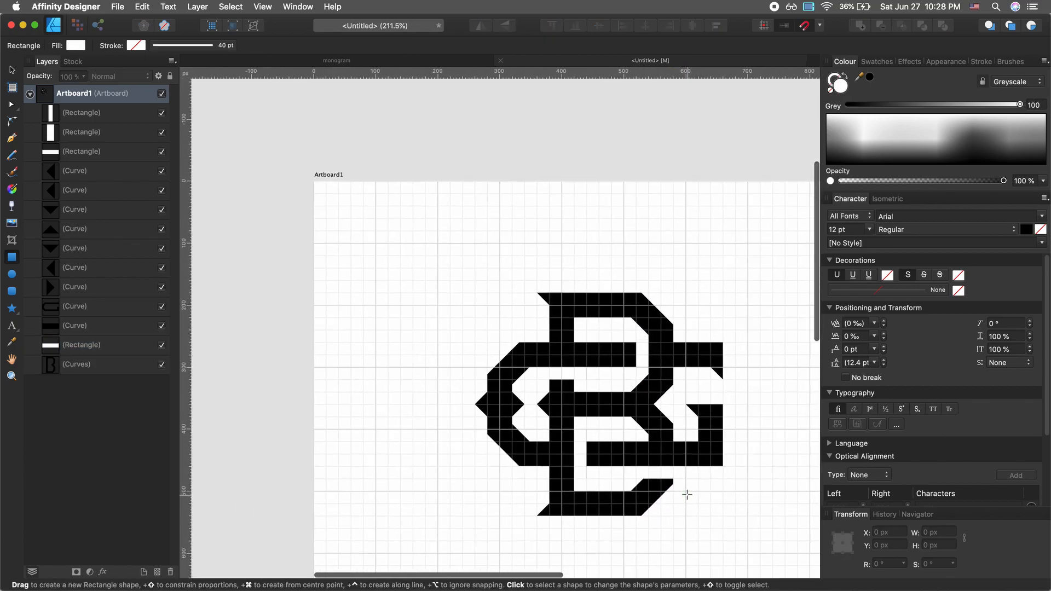
scroll(686, 494, "down", 3)
scroll(687, 494, "right", 2)
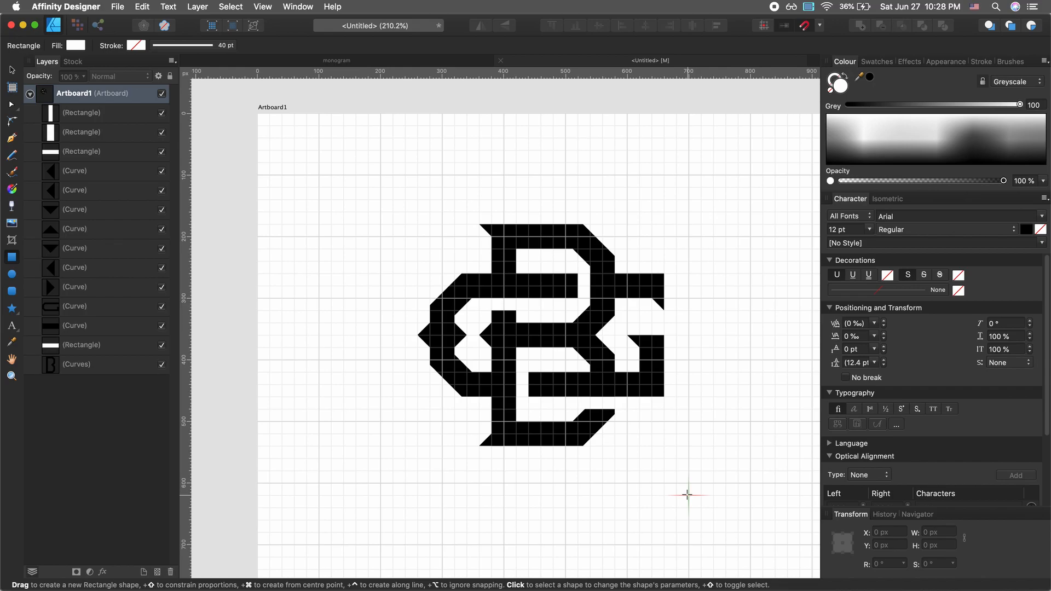
Try a copy of the whole monogram on the grey area above the artboard to inspect its white rectangles, and undo the copy
key("v")
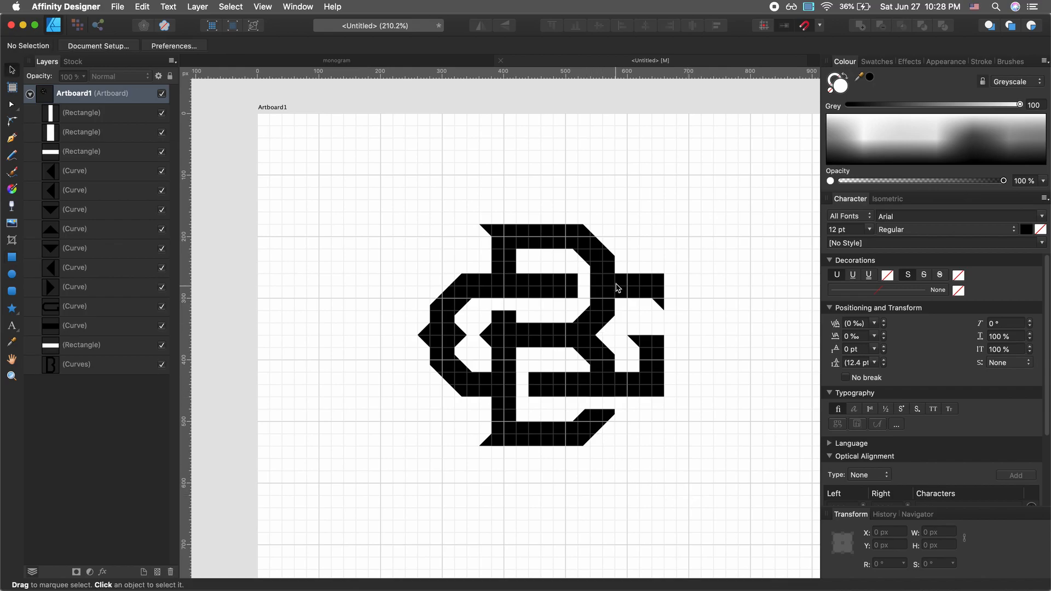
left_click_drag(665, 196, 355, 526)
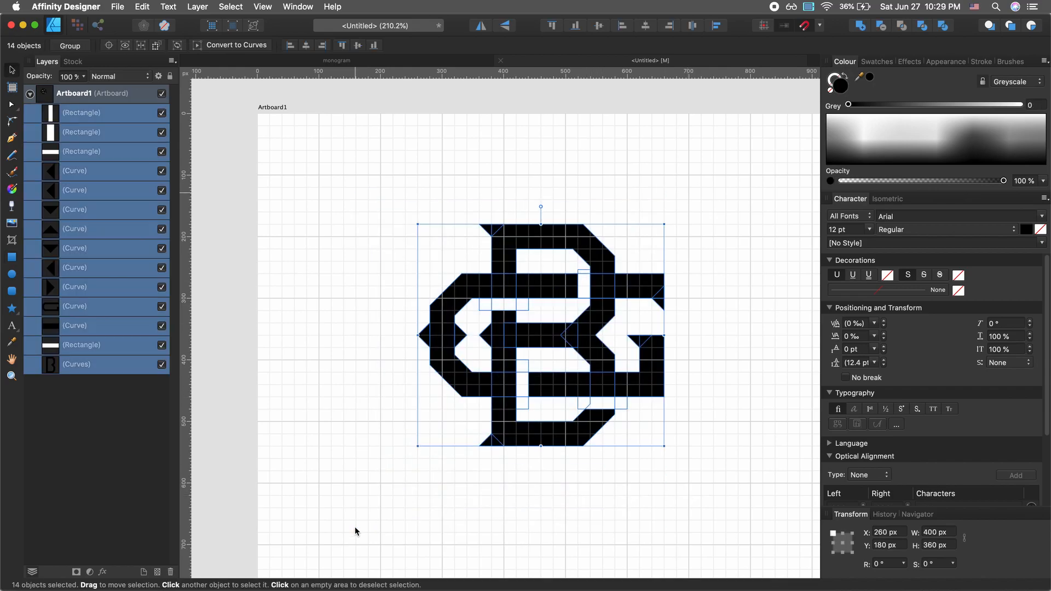
scroll(354, 526, "down", 5)
scroll(355, 527, "left", 3)
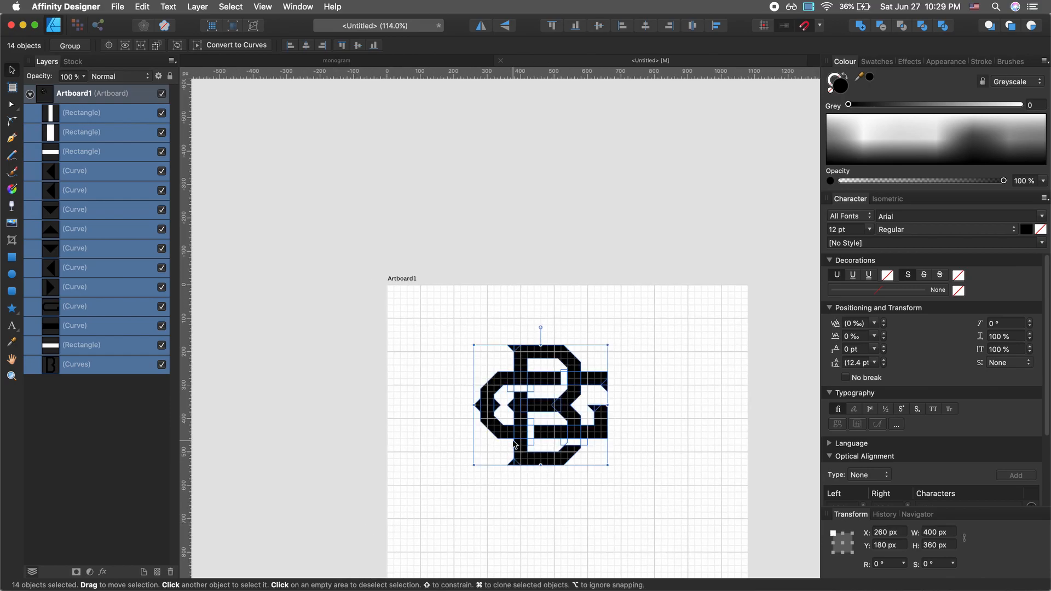
left_click_drag(519, 419, 509, 194)
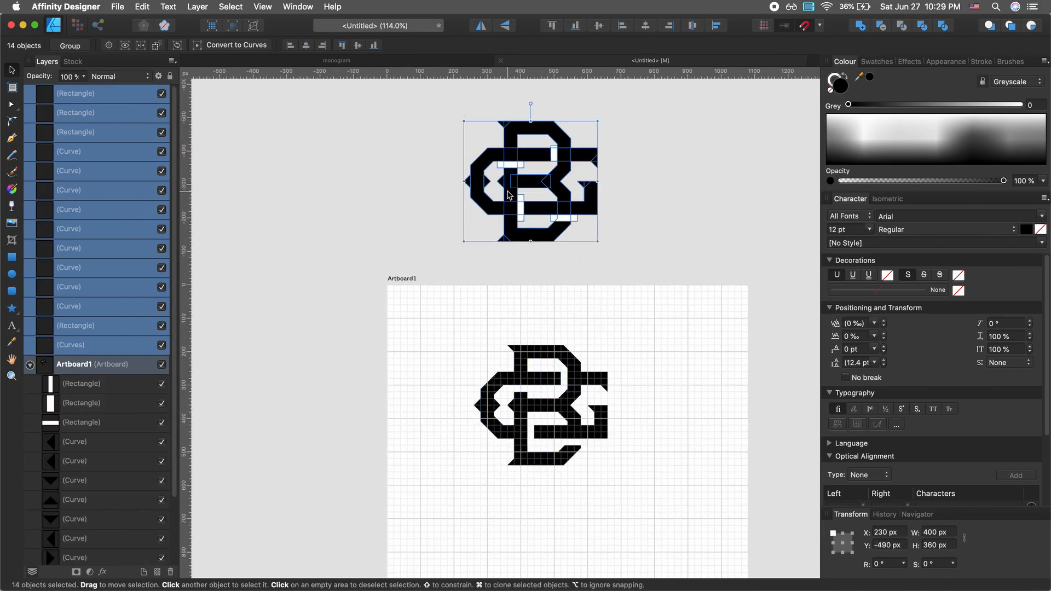
scroll(509, 194, "up", 5)
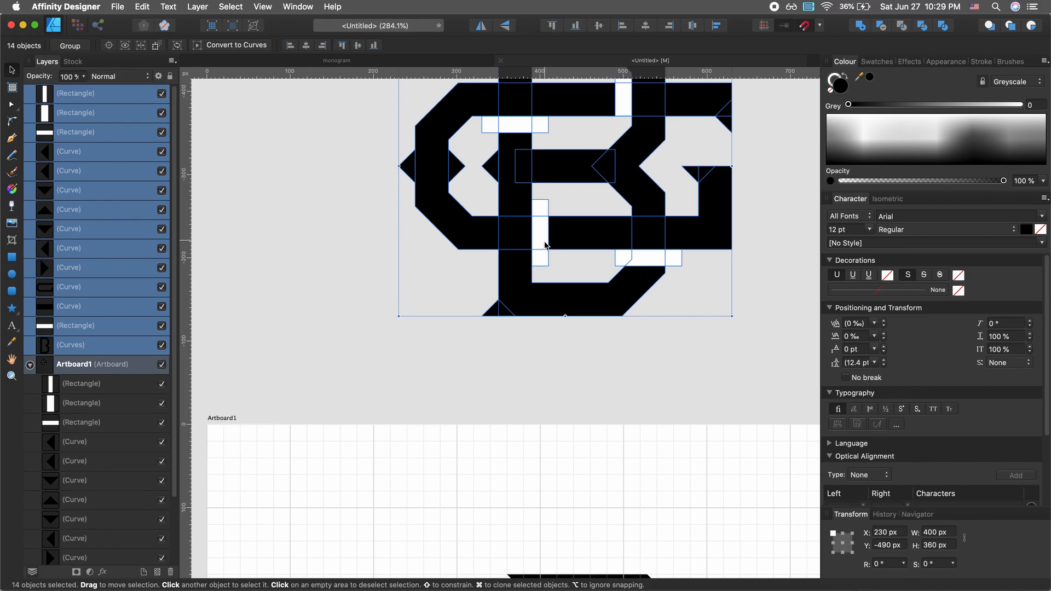
scroll(544, 245, "up", 2)
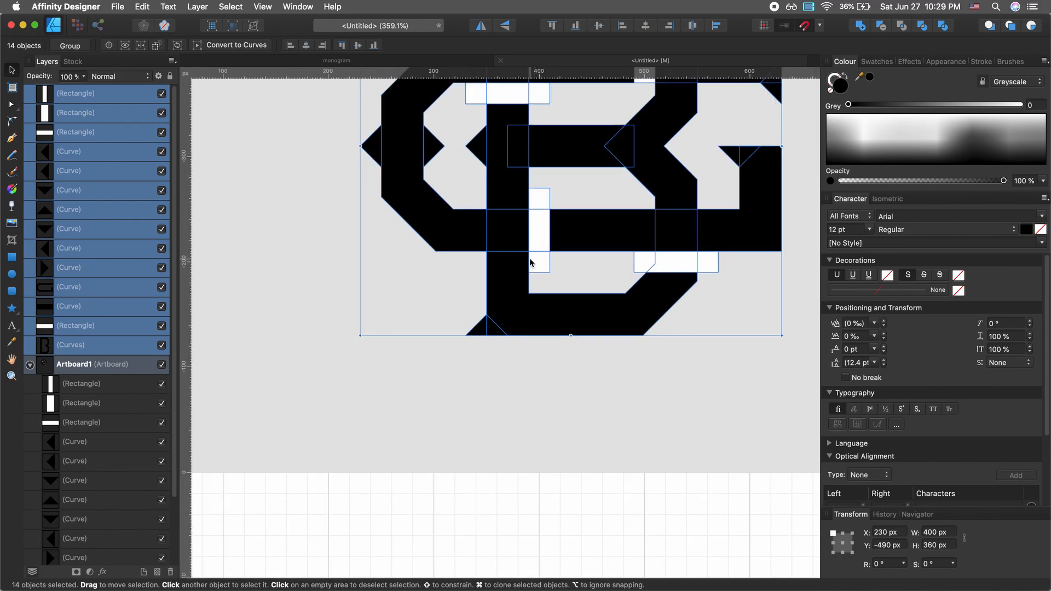
key("super+z")
scroll(530, 262, "down", 7)
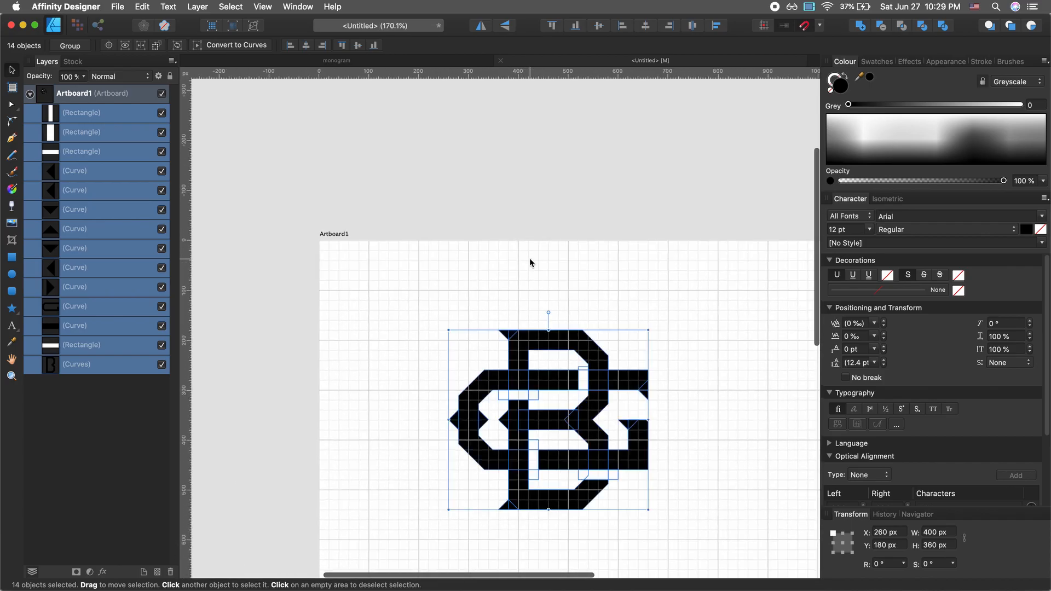
scroll(530, 262, "up", 4)
scroll(530, 262, "down", 5)
scroll(530, 262, "up", 3)
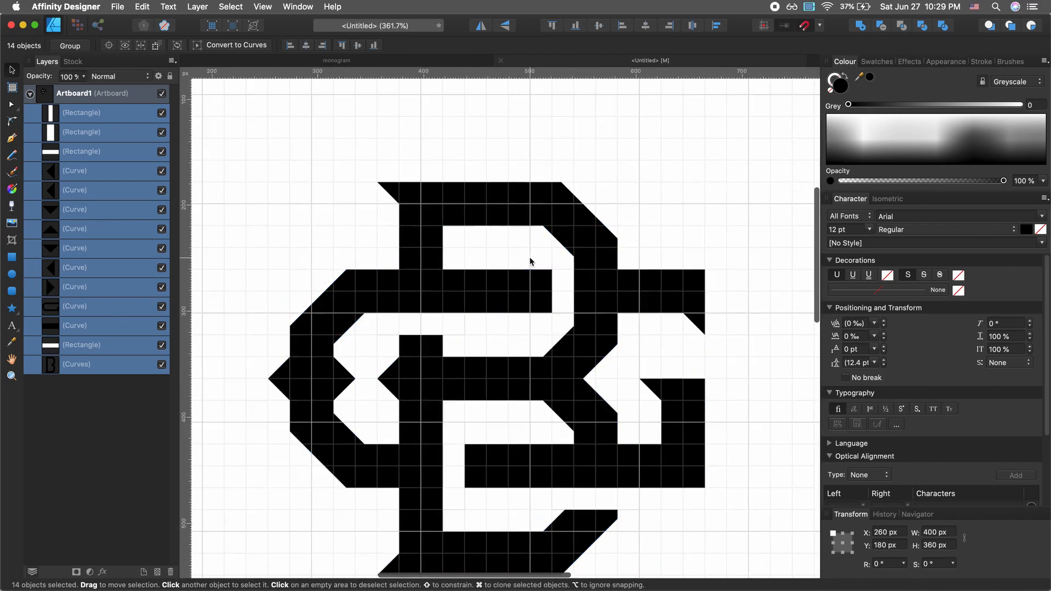
Try subtracting the white rectangle beside the B's bowl from the G shape, and inspect the cut in outline view
left_click(703, 196)
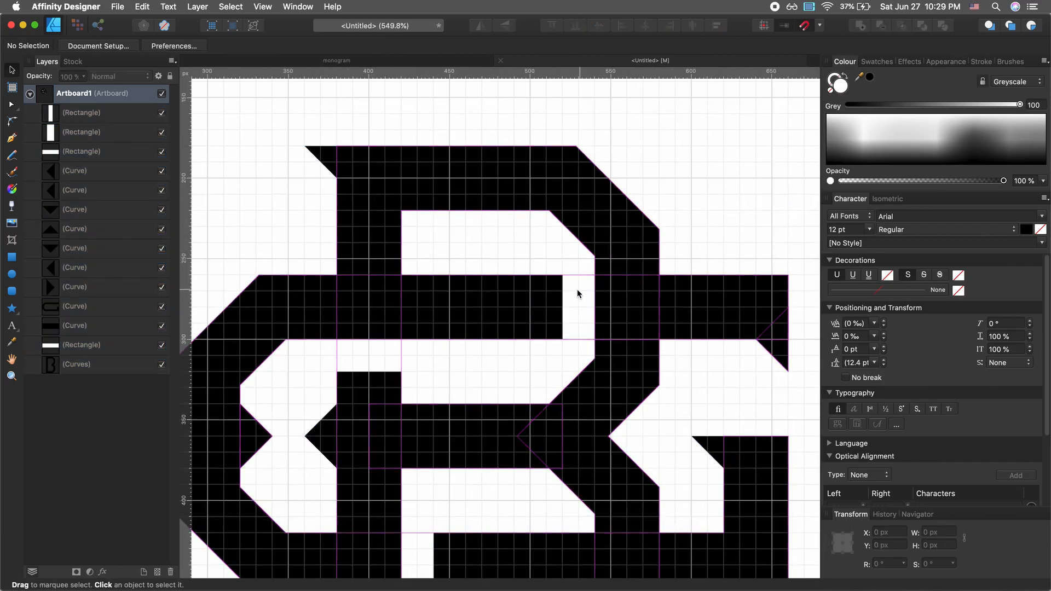
left_click(537, 311)
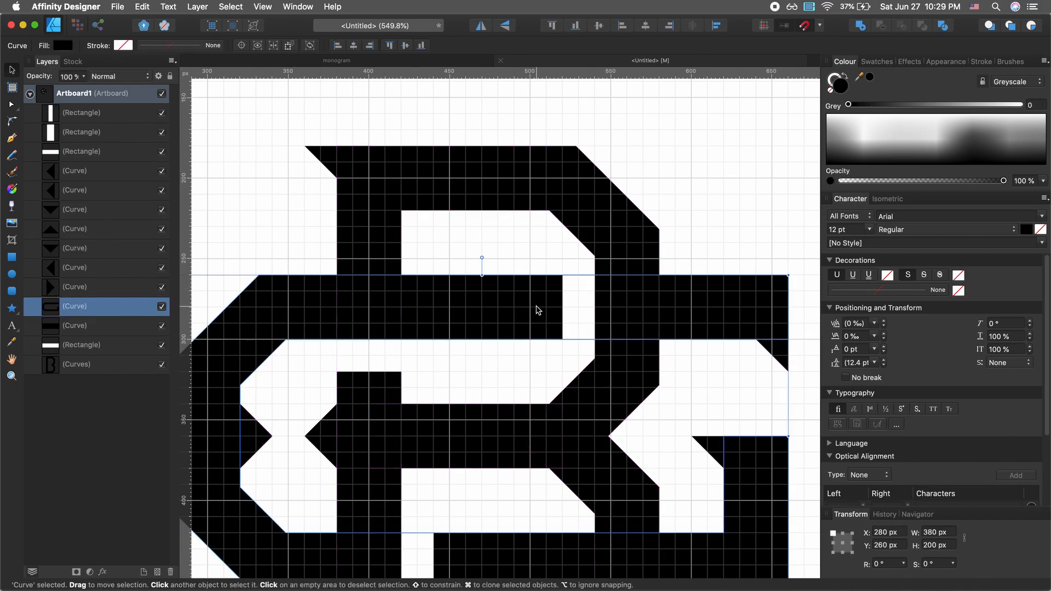
left_click(580, 297, "shift")
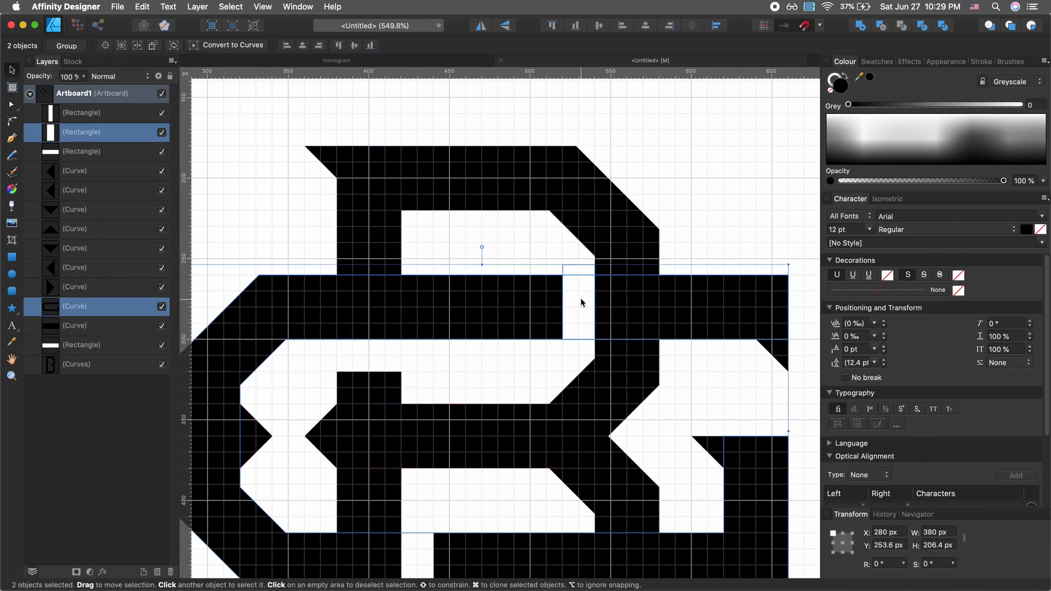
left_click(879, 26)
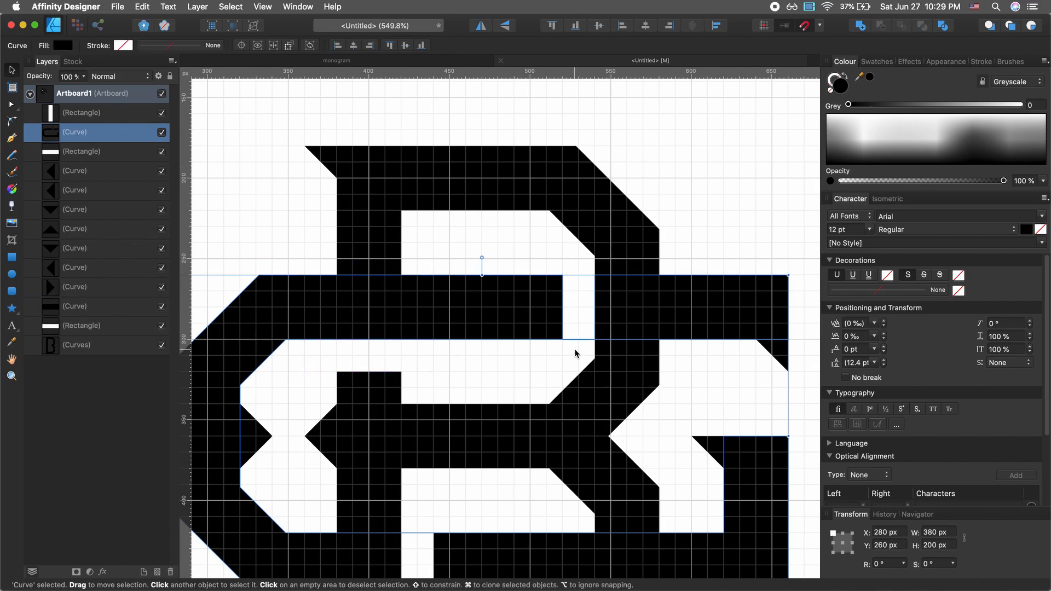
key("super+y")
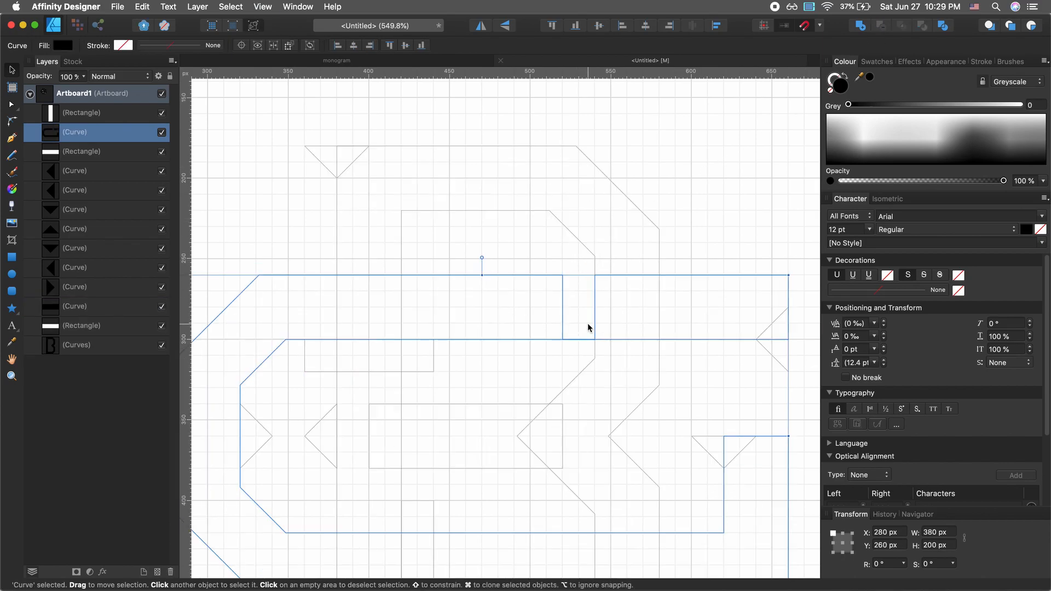
left_click(573, 360)
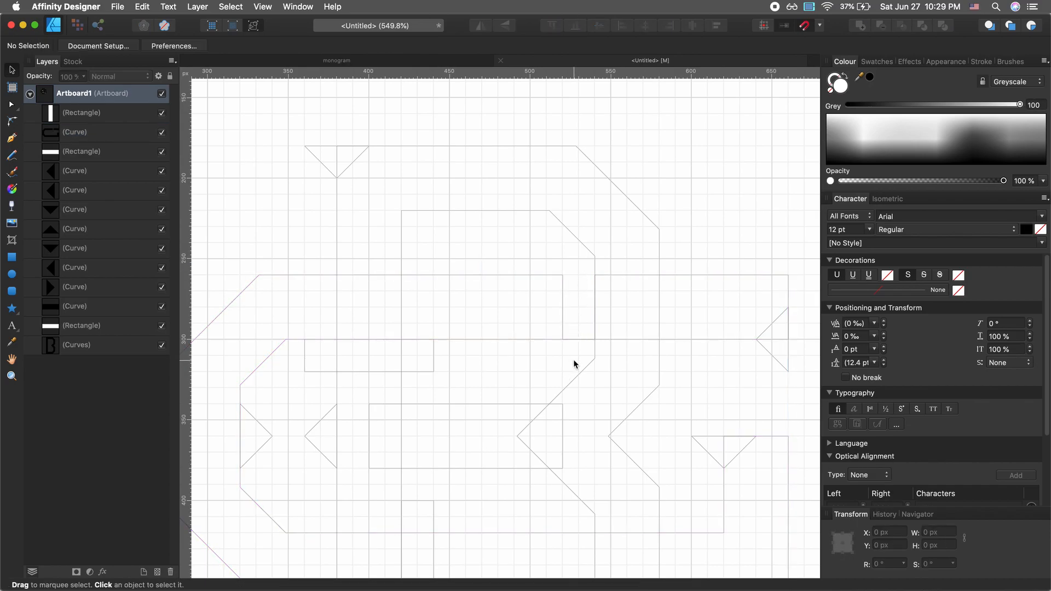
scroll(574, 364, "up", 5)
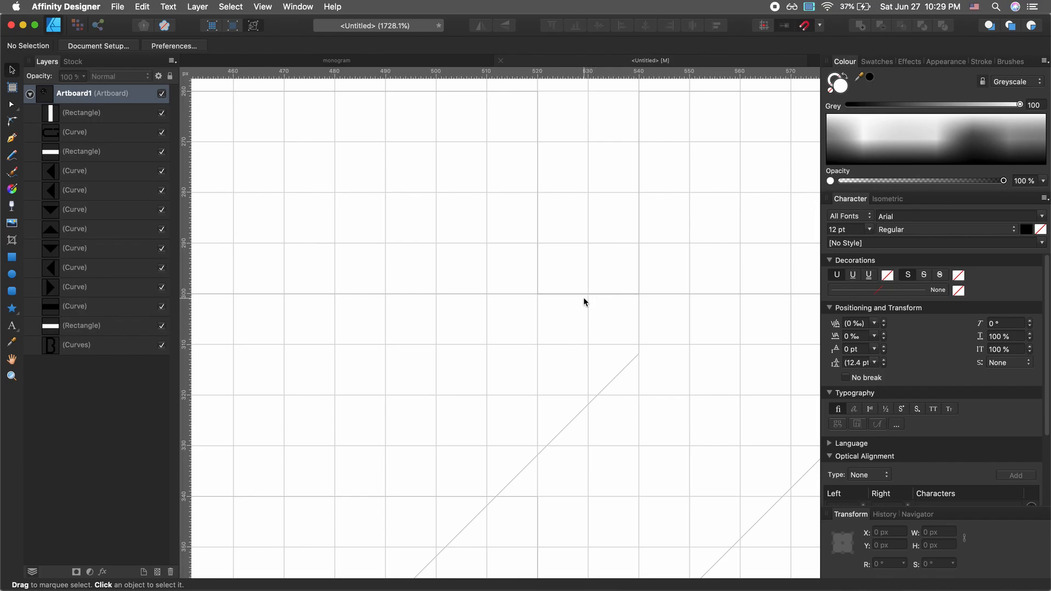
Undo the subtraction from the G and the white rectangle drawn below the G's lower arm
key("super+z")
key("super+z")
key("super+z")
key("super+z")
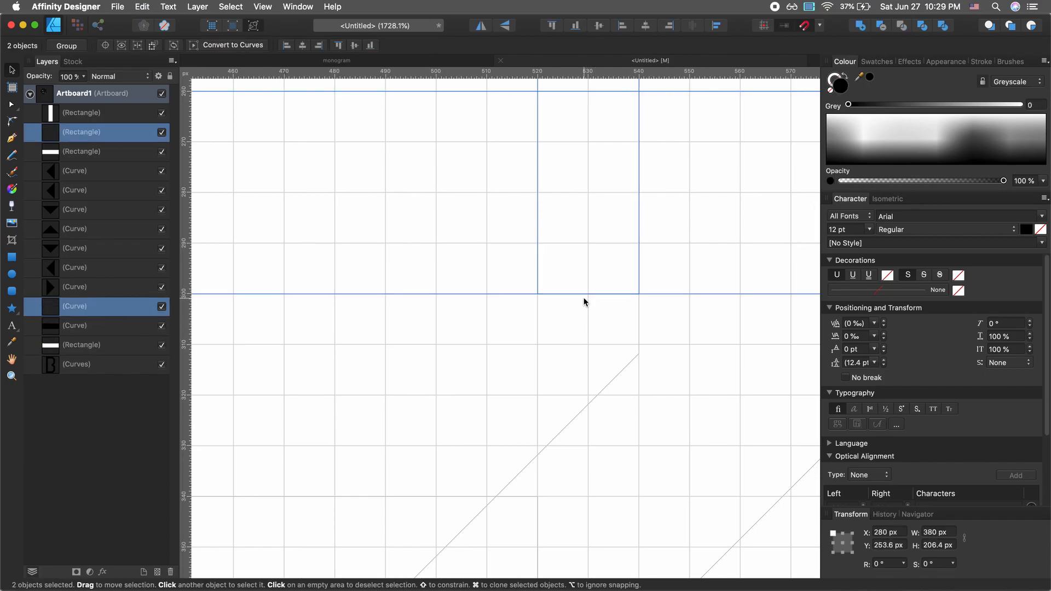
key("super+z")
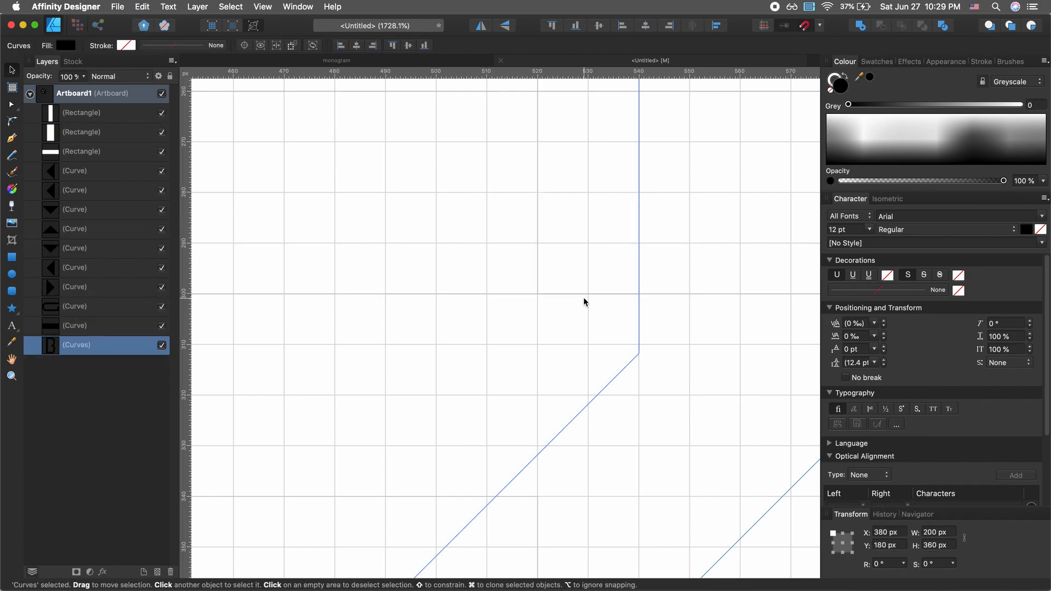
key("super+z")
key("super+z")
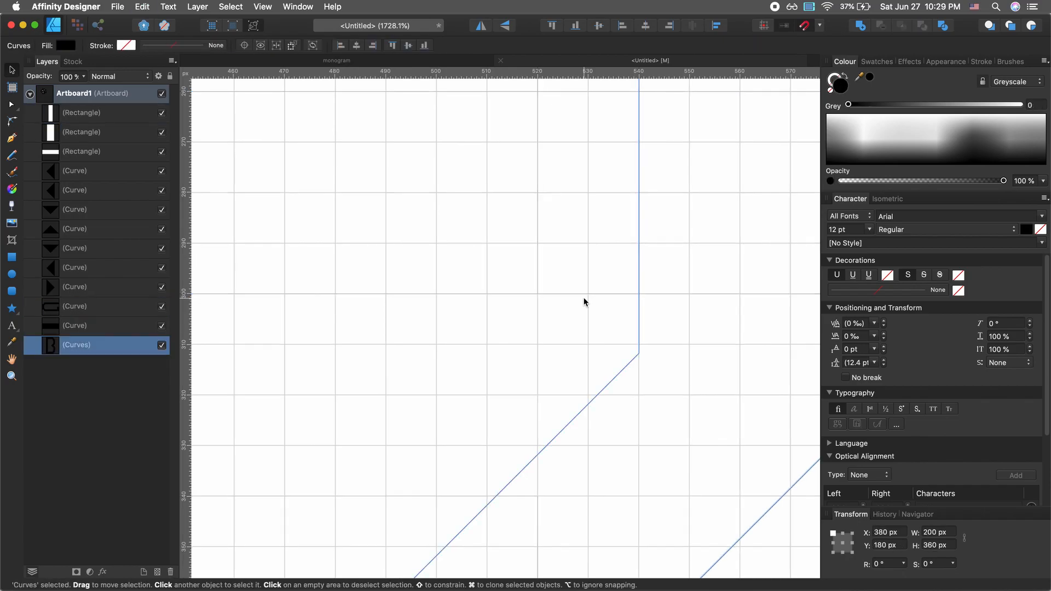
Return to the filled view, extend the white rectangle beside the B's bowl slightly below the G's upper arm, and subtract it from the G
scroll(583, 298, "down", 3)
left_click(586, 175)
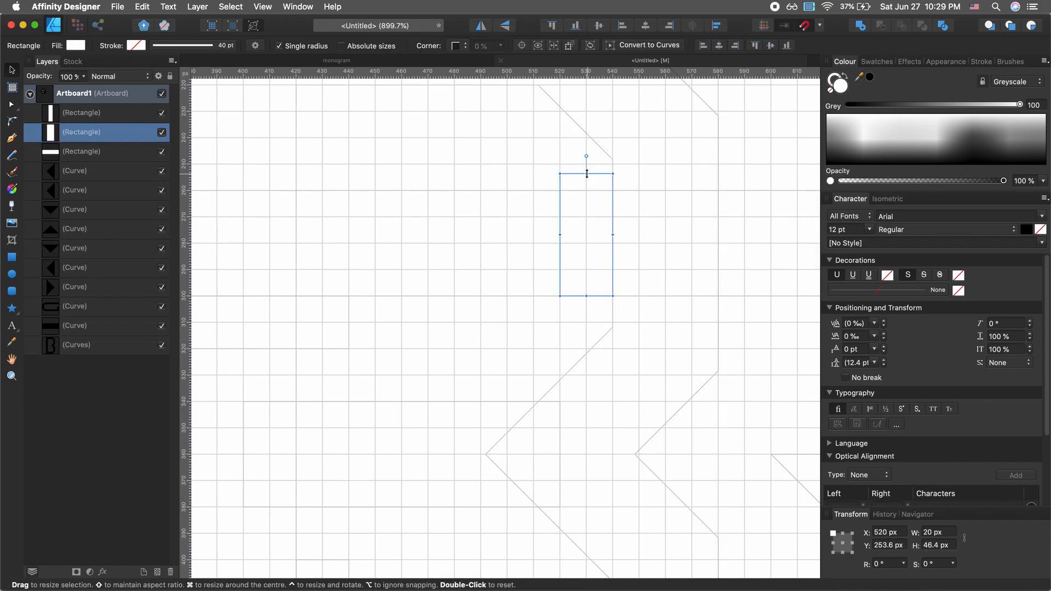
key("super+y")
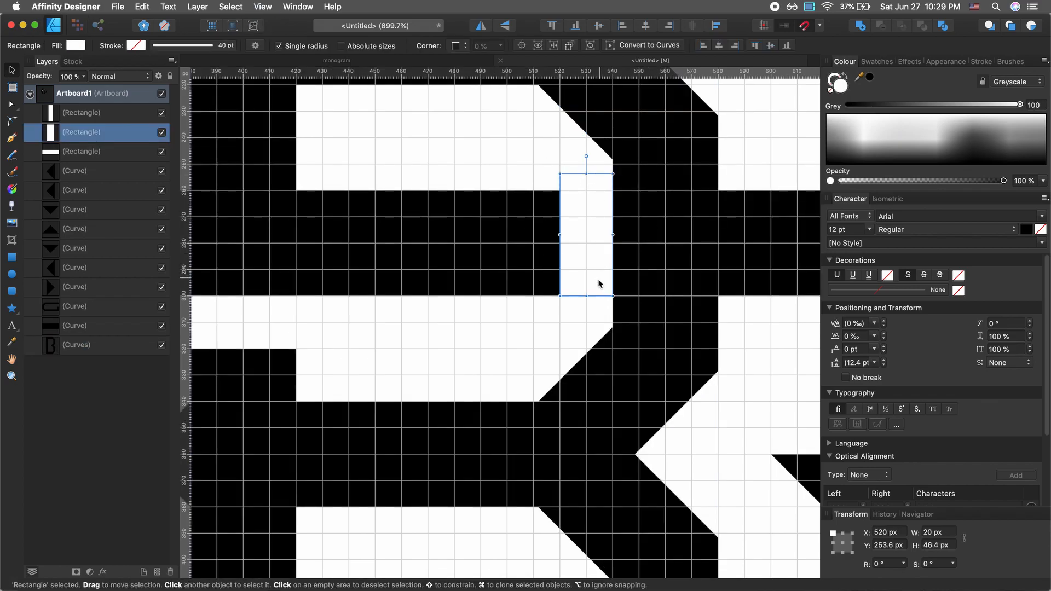
left_click_drag(586, 296, 587, 307)
left_click(513, 272, "shift")
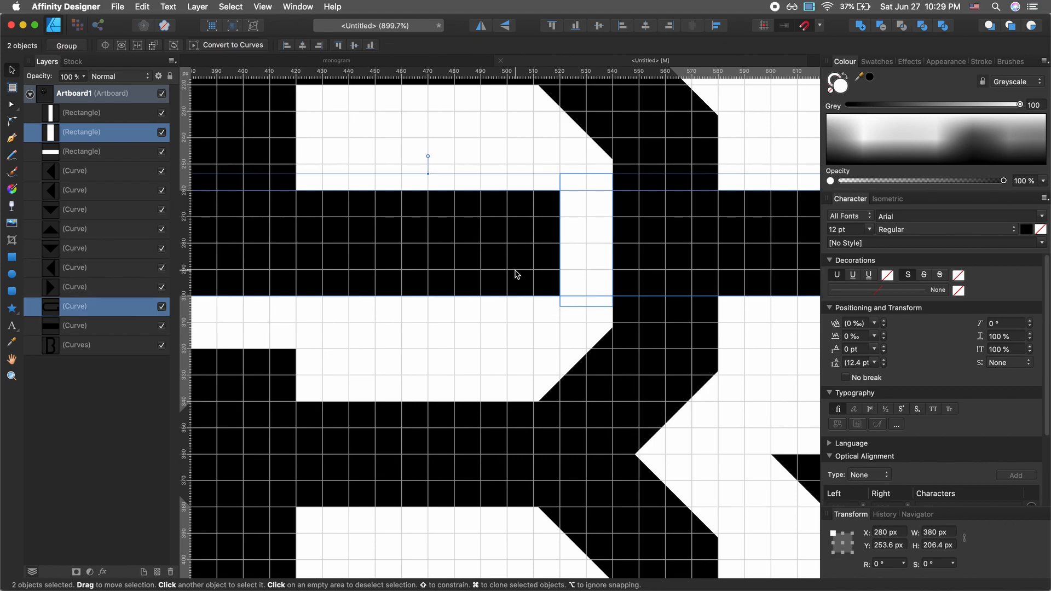
left_click(882, 25)
Subtract the horizontal white rectangle below the G's upper arm from the B shape to cut its stem
scroll(455, 316, "down", 5)
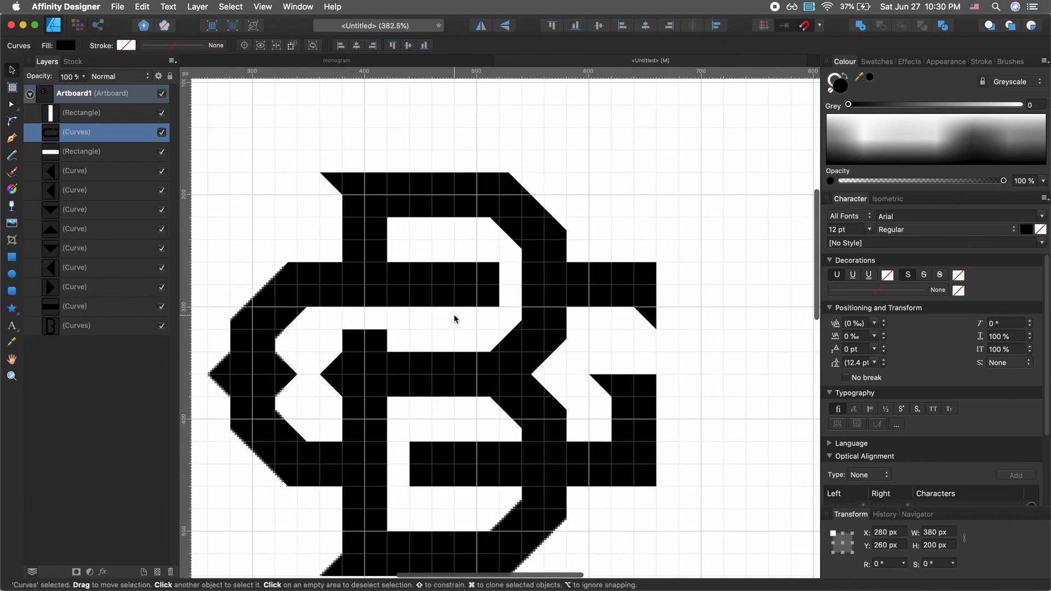
left_click(405, 324)
left_click(368, 215, "shift")
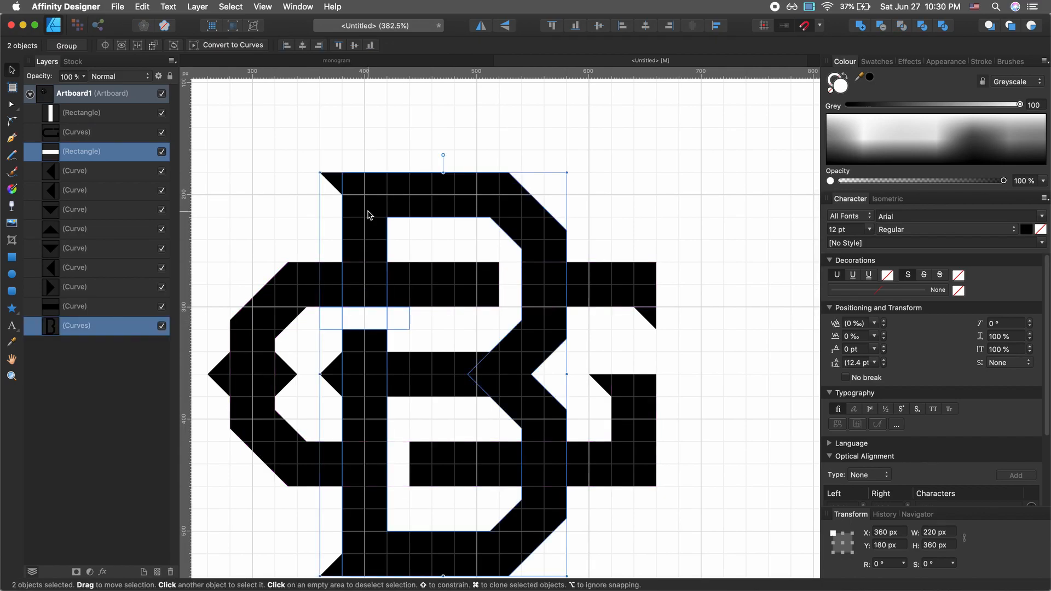
left_click(882, 26)
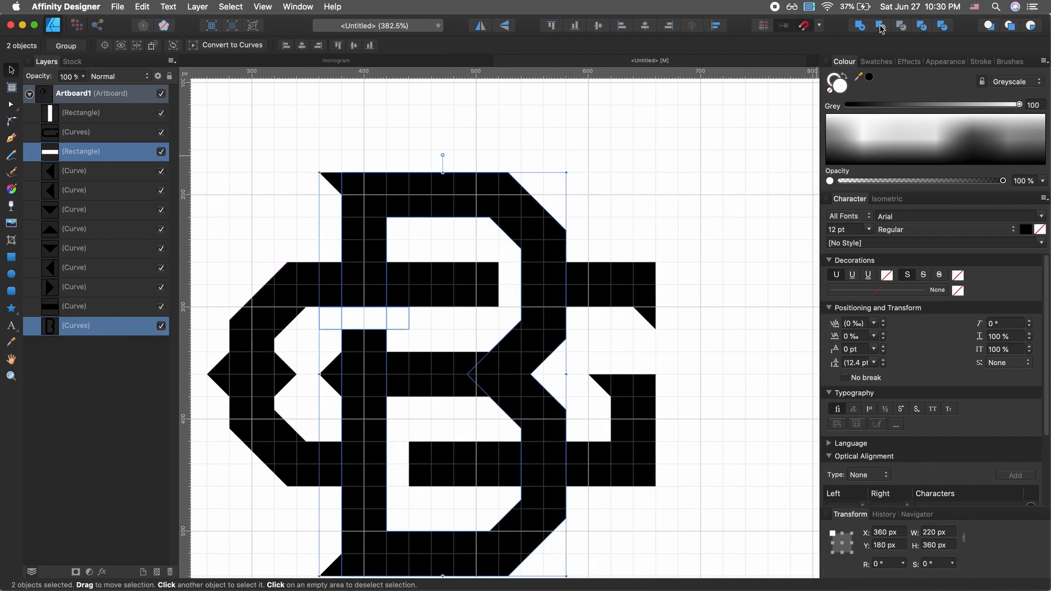
Subtract the vertical white rectangle beside the B's stem from the G shape to cut its lower arm, and clear the selection
scroll(437, 376, "down", 4)
left_click(409, 375)
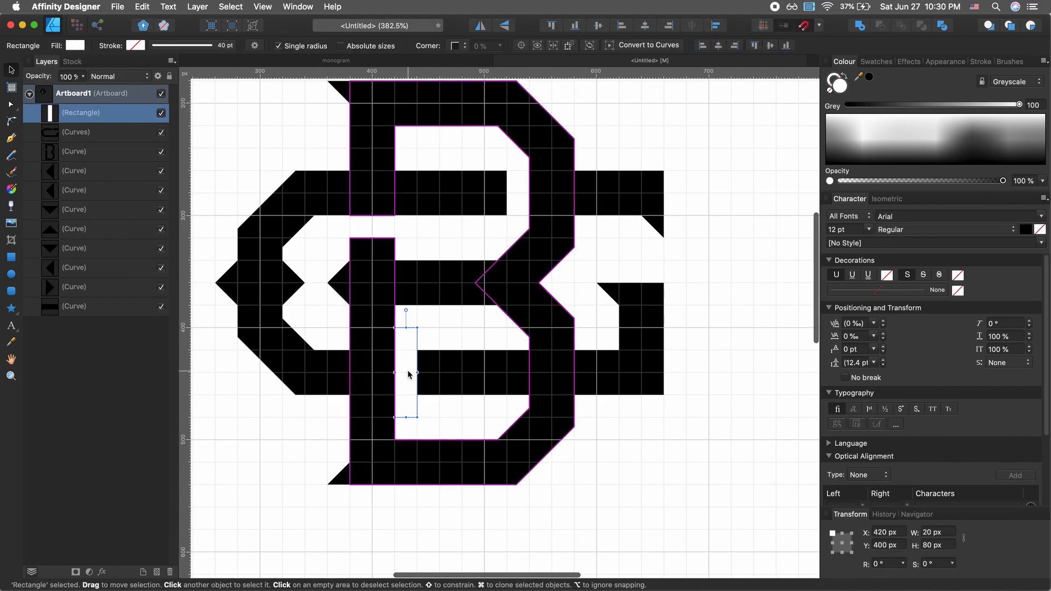
left_click(453, 374, "shift")
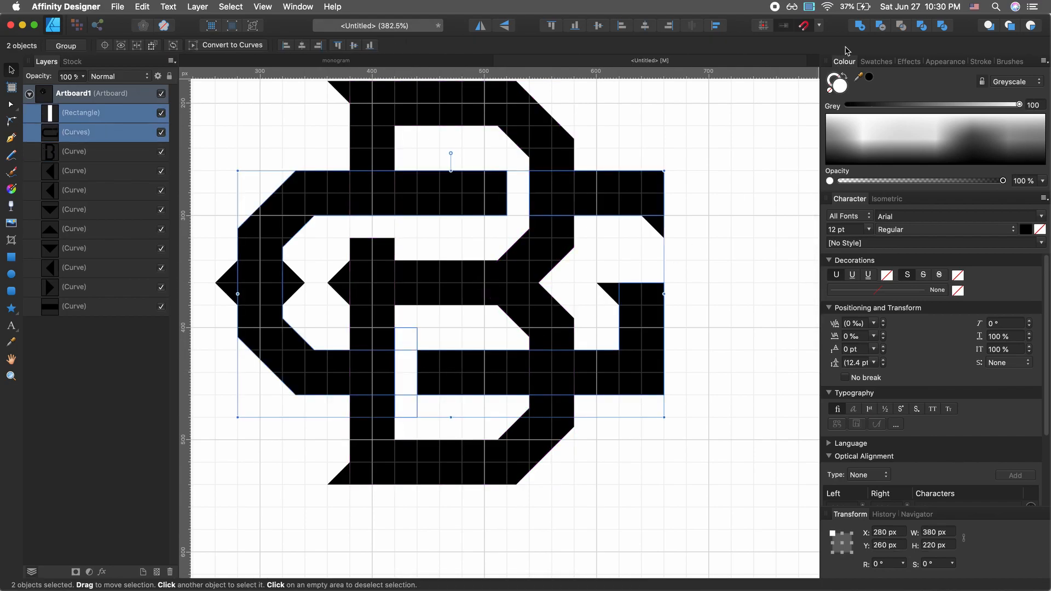
left_click(880, 27)
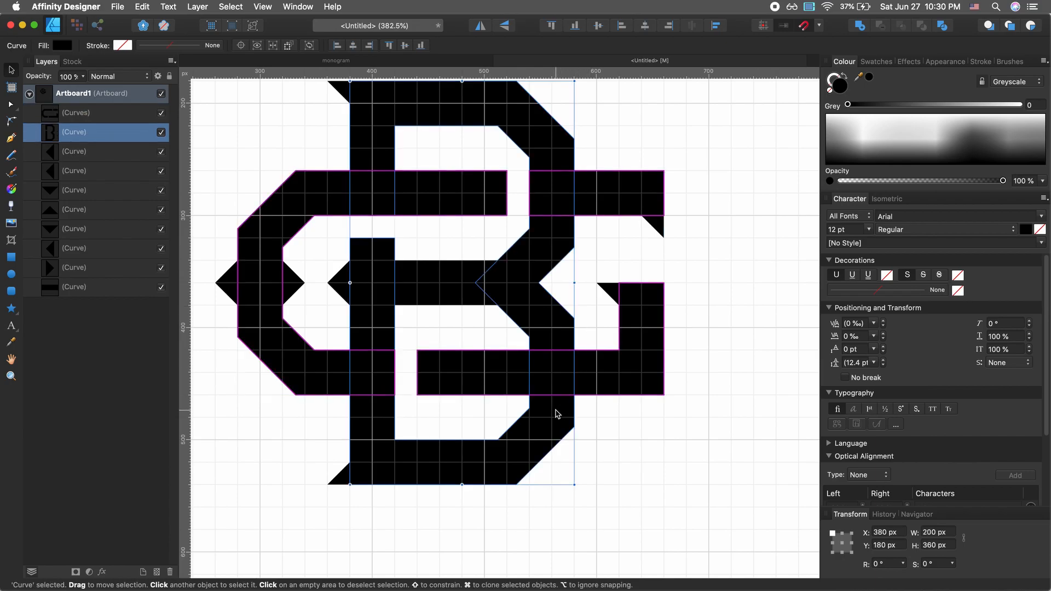
left_click(586, 409)
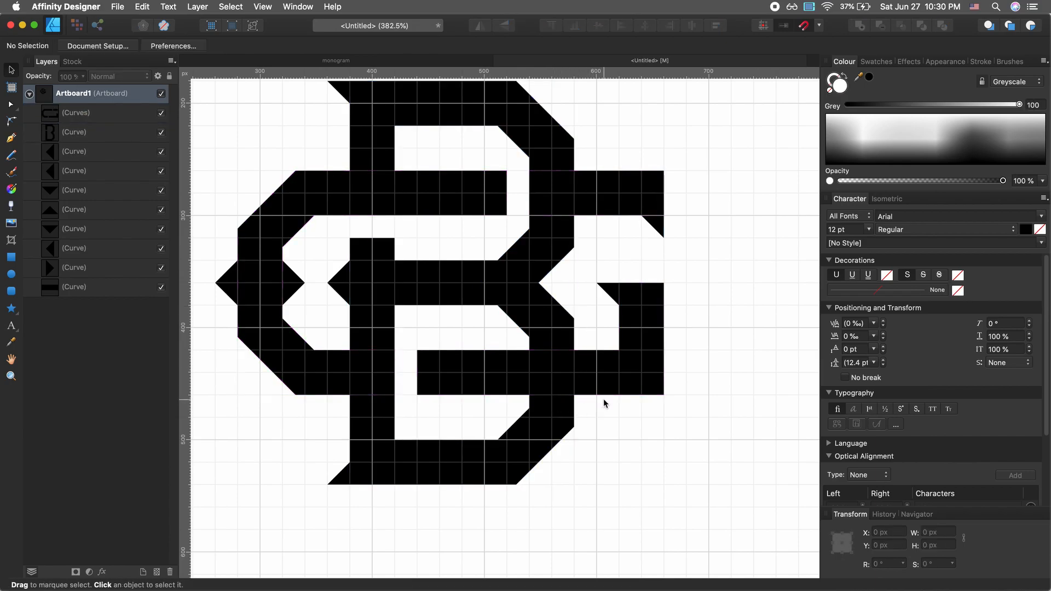
Draw a rectangle about 80 x 20 px just below the G's lower arm across the B's bowl, and subtract it from the B
key("m")
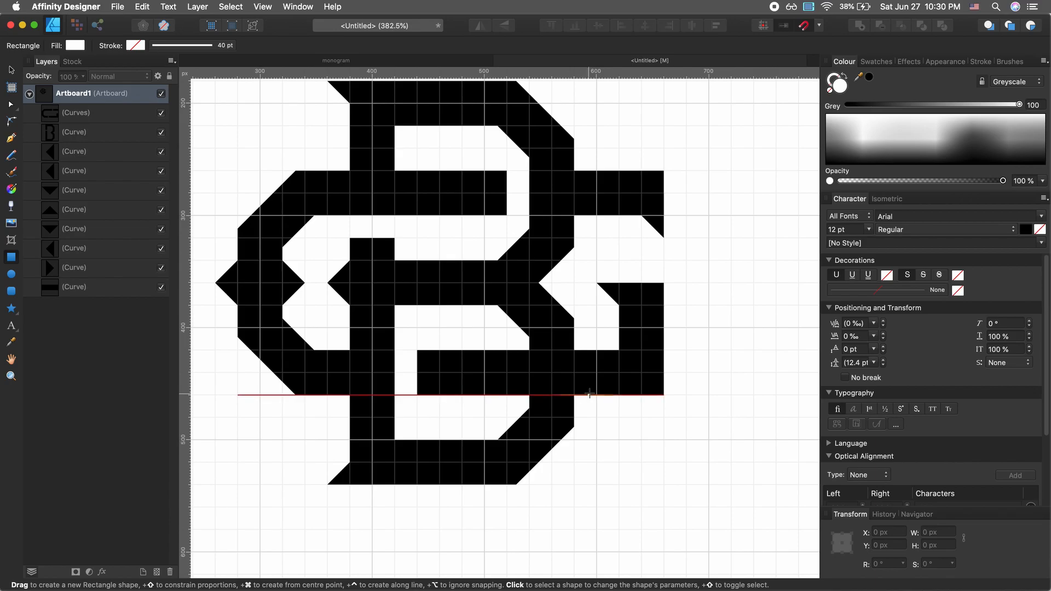
left_click_drag(596, 394, 507, 414)
key("v")
left_click(518, 452, "shift")
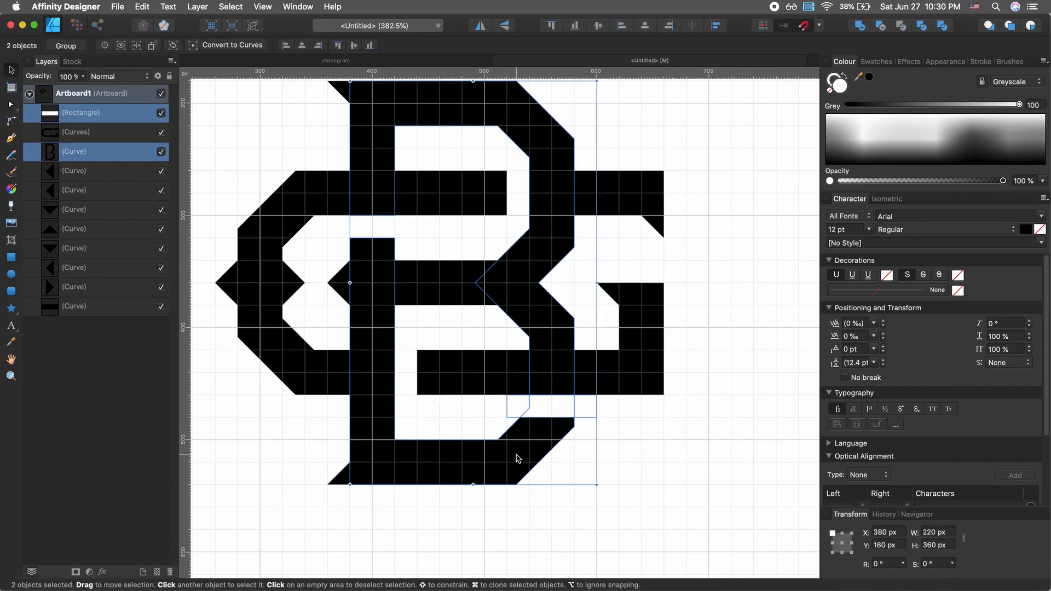
left_click(880, 26)
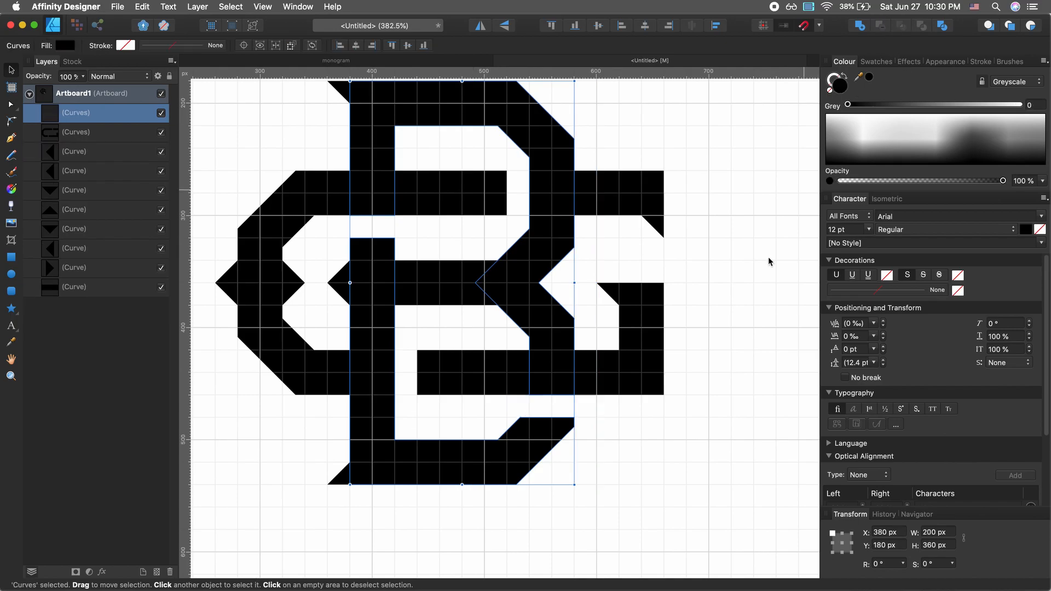
Select all shapes of the monogram and hide the grid
left_click(693, 416)
scroll(693, 416, "down", 3)
scroll(693, 416, "down", 3)
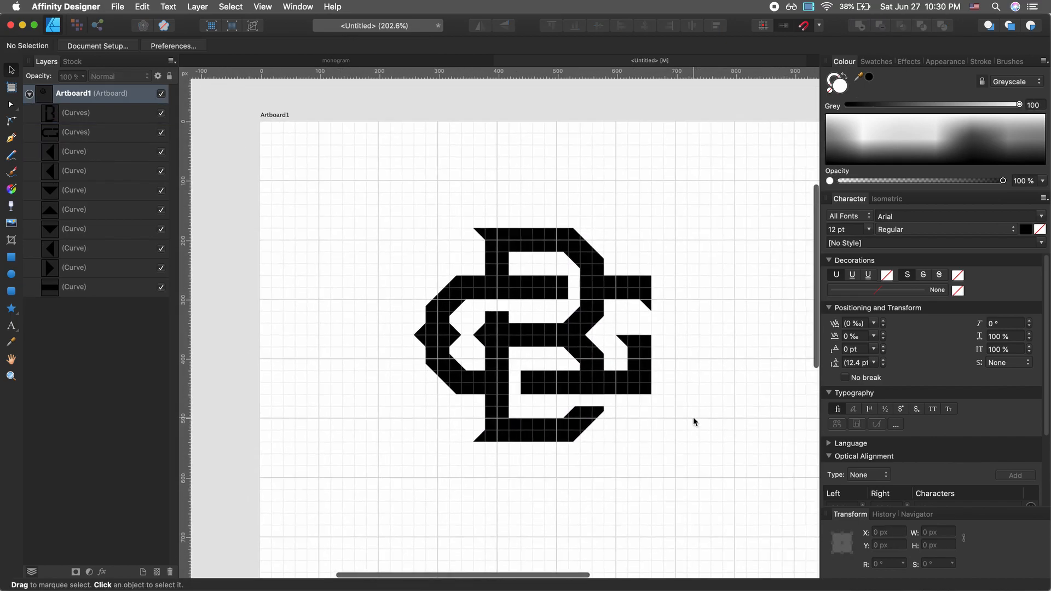
scroll(693, 416, "down", 3)
scroll(693, 416, "right", 3)
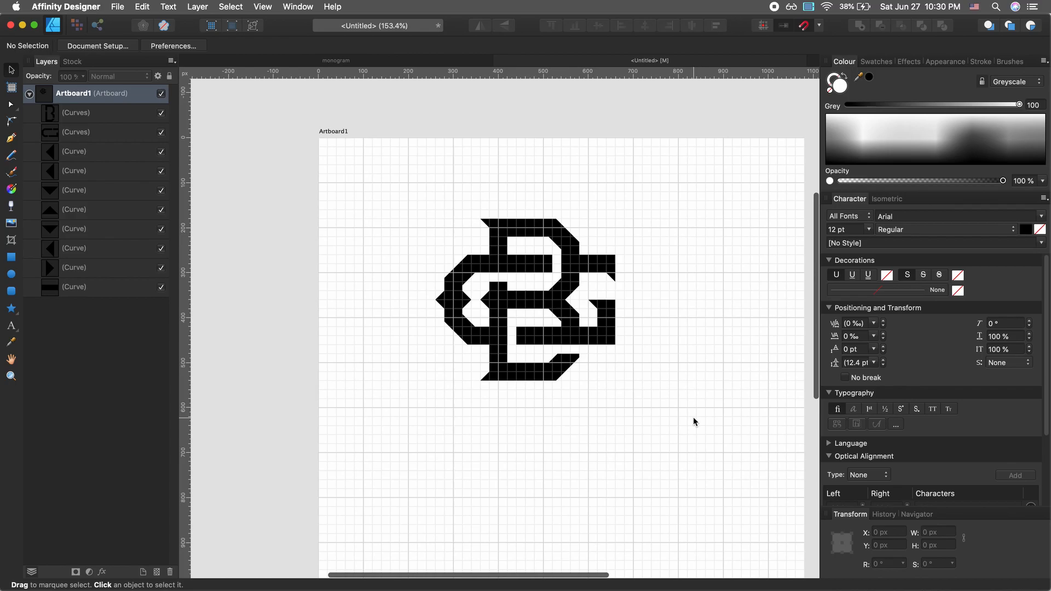
left_click_drag(604, 147, 355, 394)
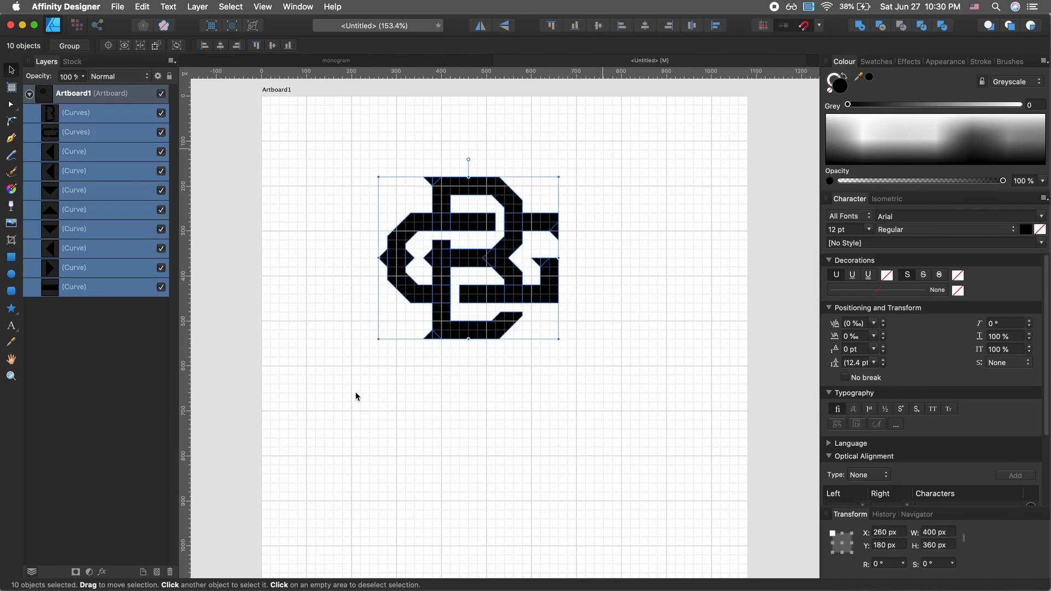
key("super+alt+0")
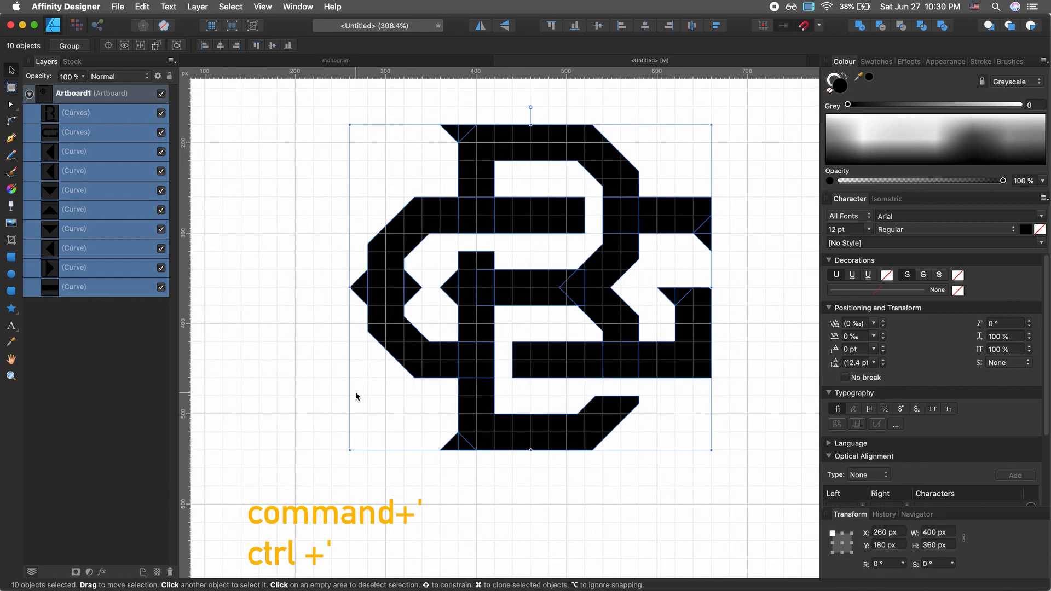
key("super+apostrophe")
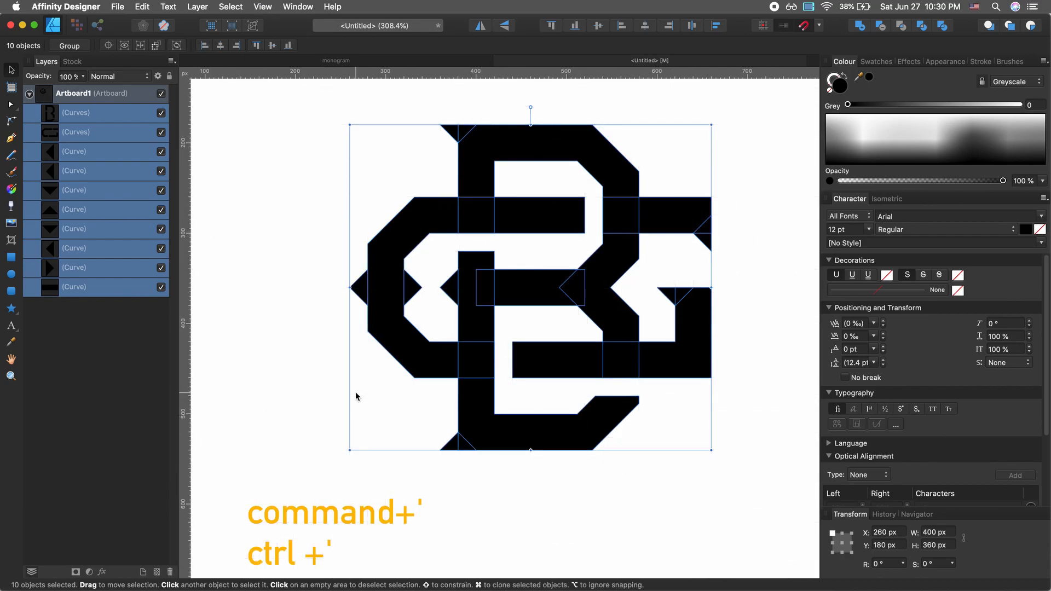
left_click(262, 6)
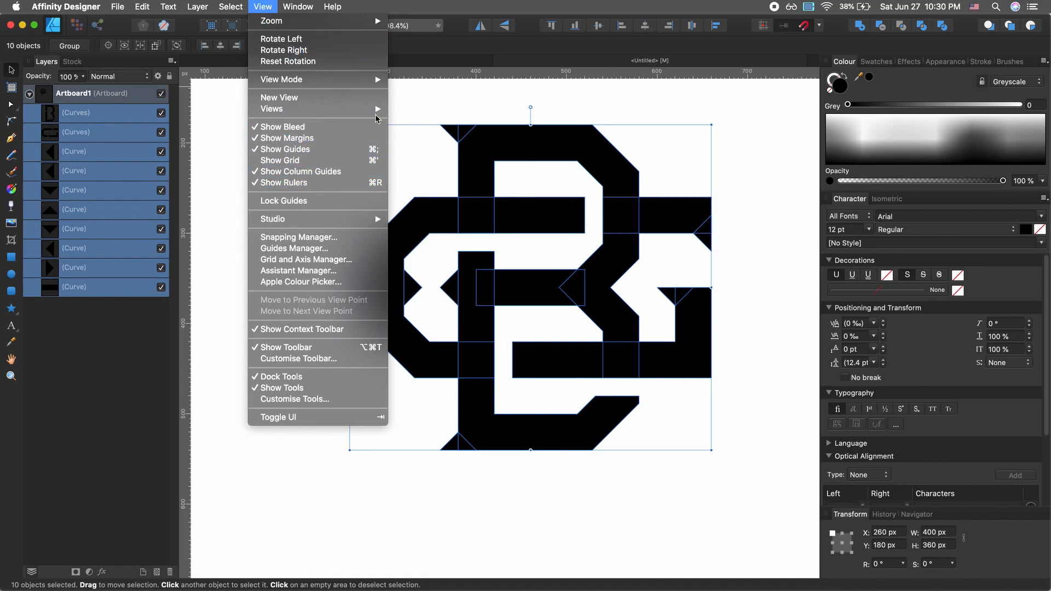
left_click(560, 230)
Group the monogram's shapes, move the group to the centre of the artboard, and deselect it
scroll(563, 255, "down", 5)
scroll(564, 256, "right", 3)
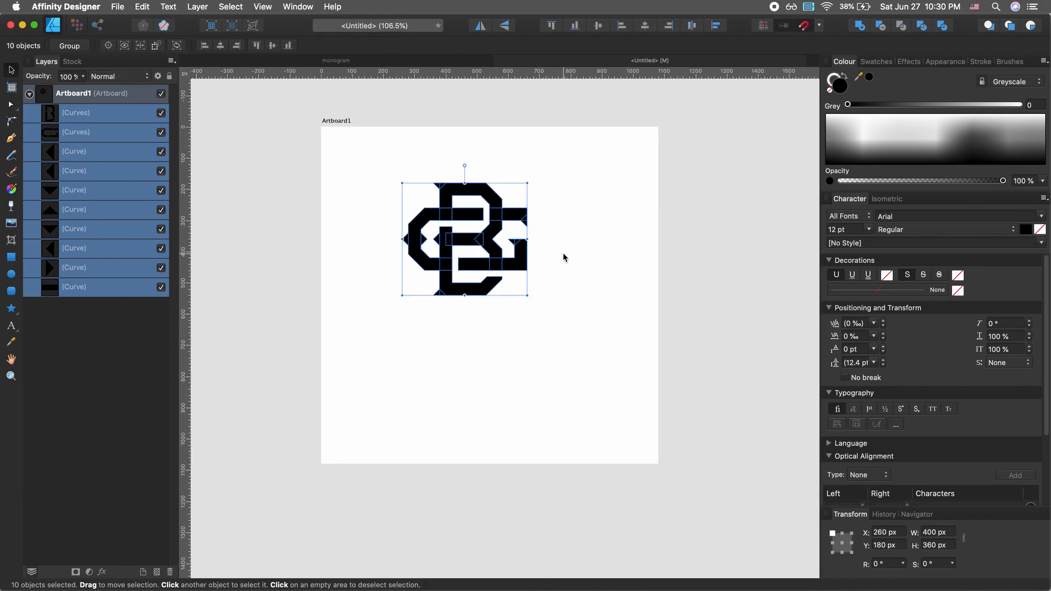
scroll(564, 257, "right", 2)
scroll(563, 257, "up", 2)
key("super+g")
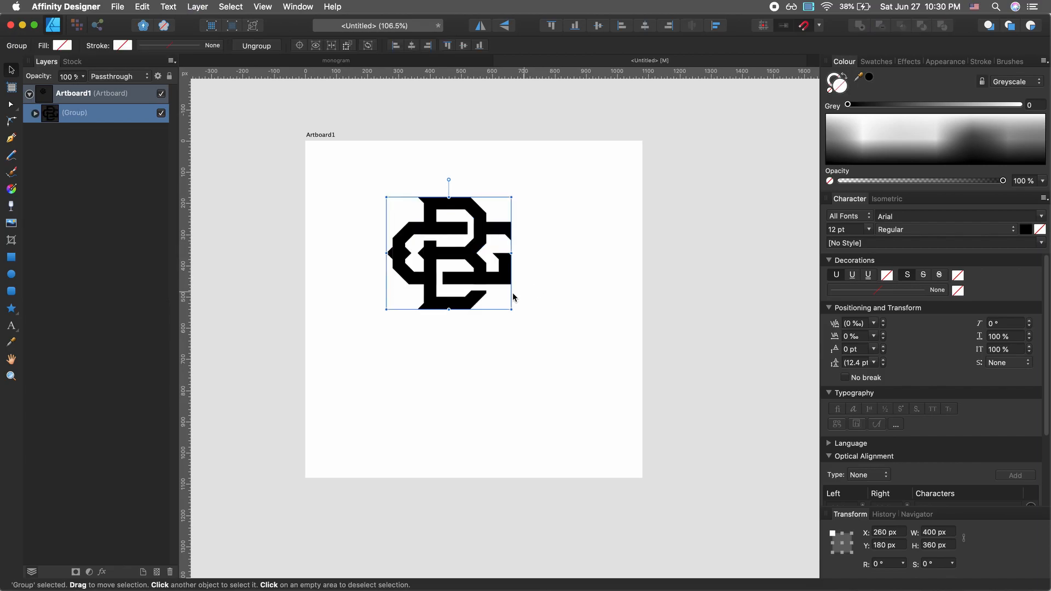
left_click_drag(473, 259, 498, 315)
left_click(581, 310)
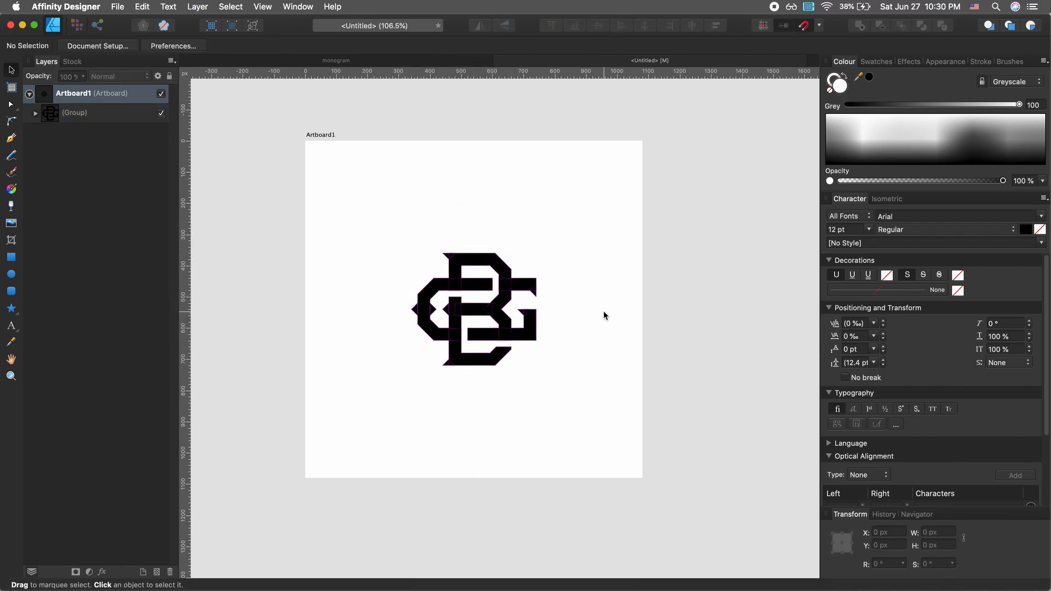
Draw a white 1080 x 1080 px rectangle covering the whole artboard and send it to the back behind the monogram group
scroll(604, 309, "up", 3)
scroll(604, 312, "up", 2)
scroll(604, 312, "left", 3)
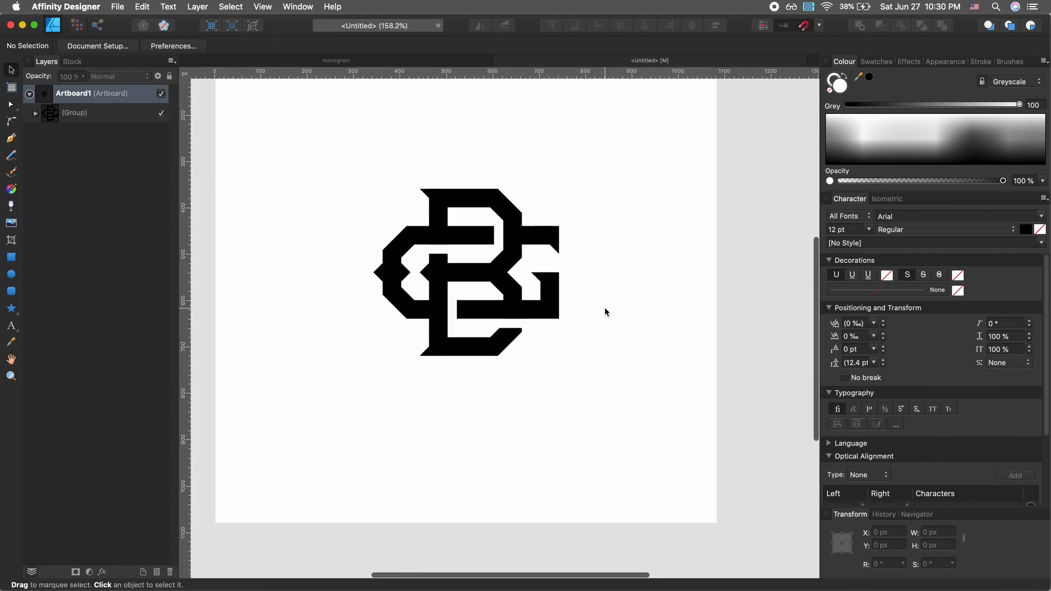
scroll(604, 310, "down", 3)
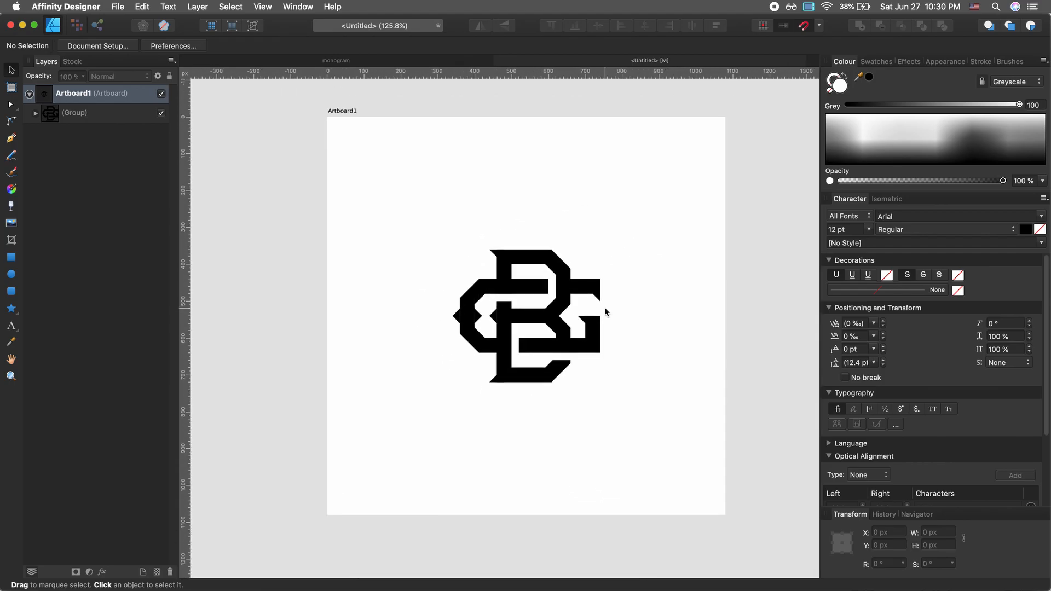
key("m")
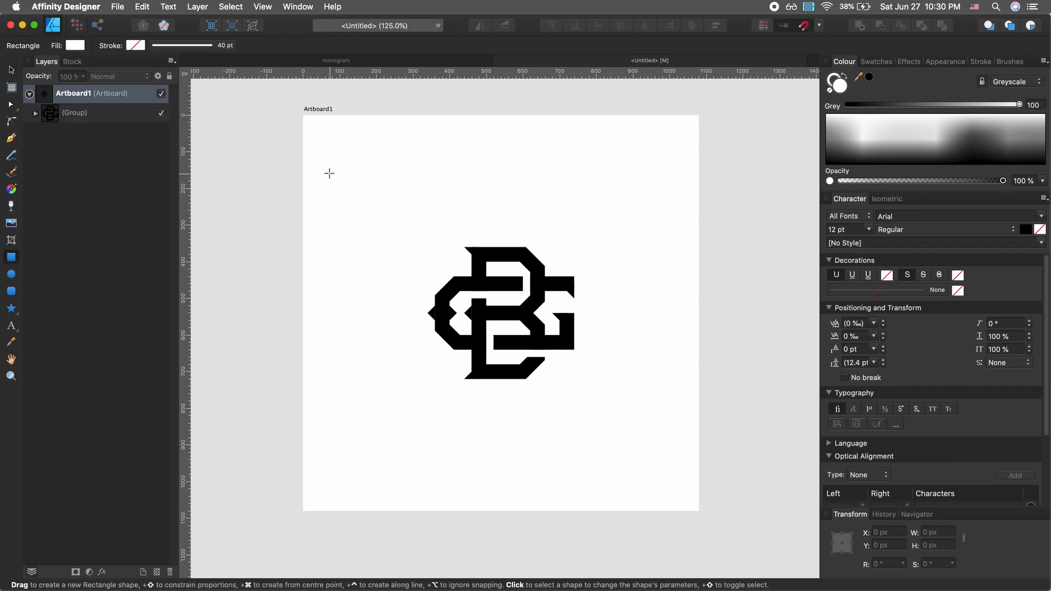
left_click_drag(304, 116, 698, 511)
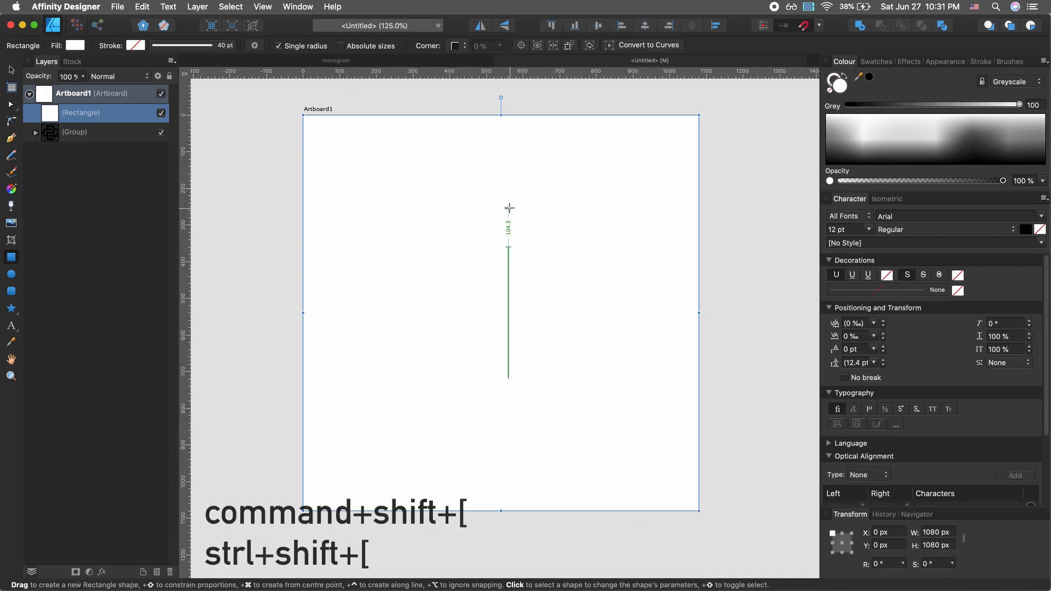
key("cmd+shift+bracketleft")
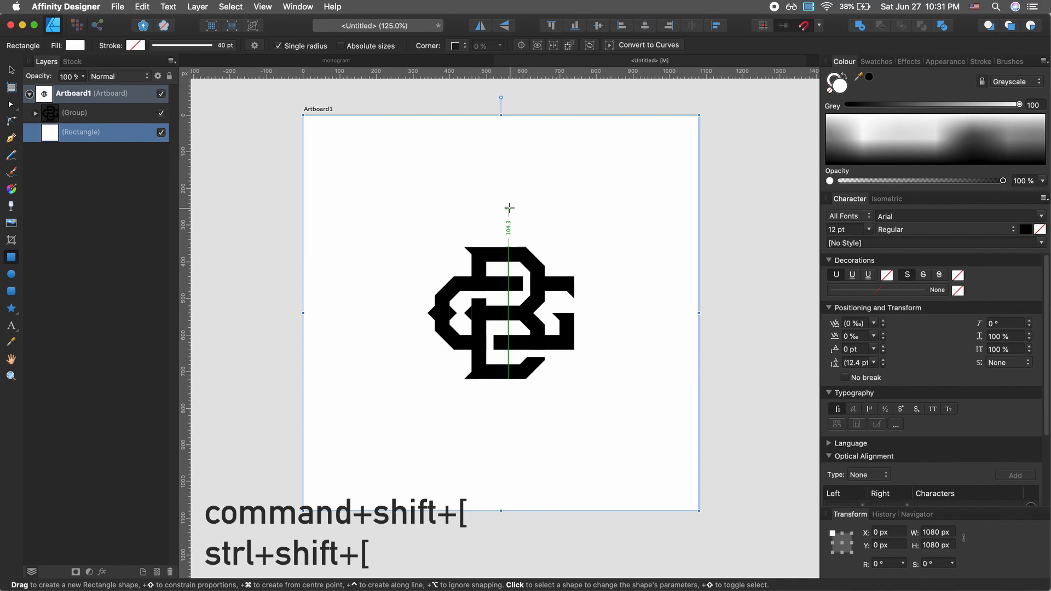
key("v")
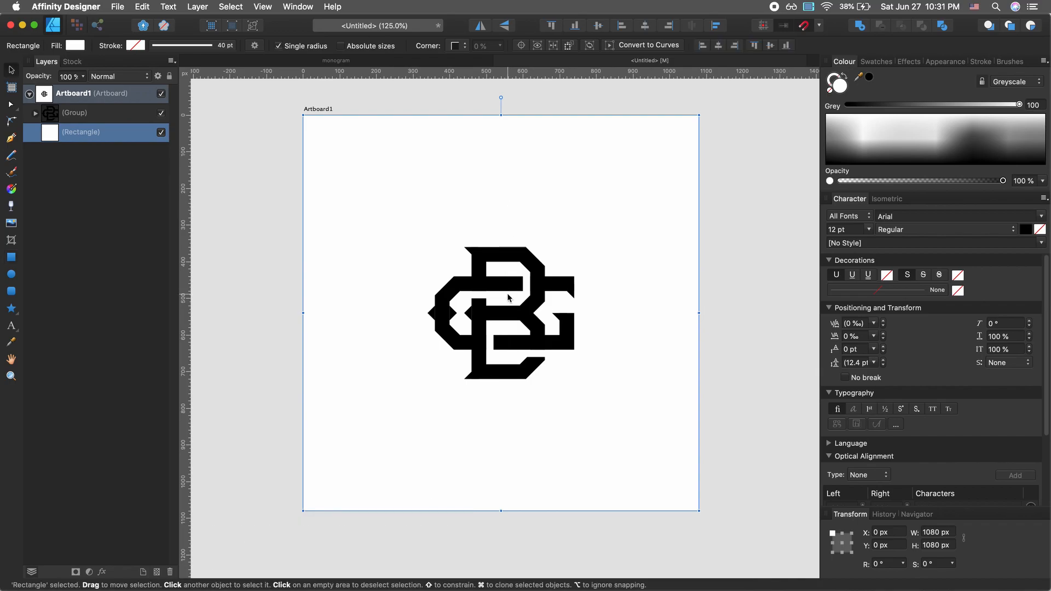
Duplicate the artboard with its contents and place the copy beside the original with a small gap, at the same height
scroll(507, 297, "down", 5)
scroll(507, 297, "right", 3)
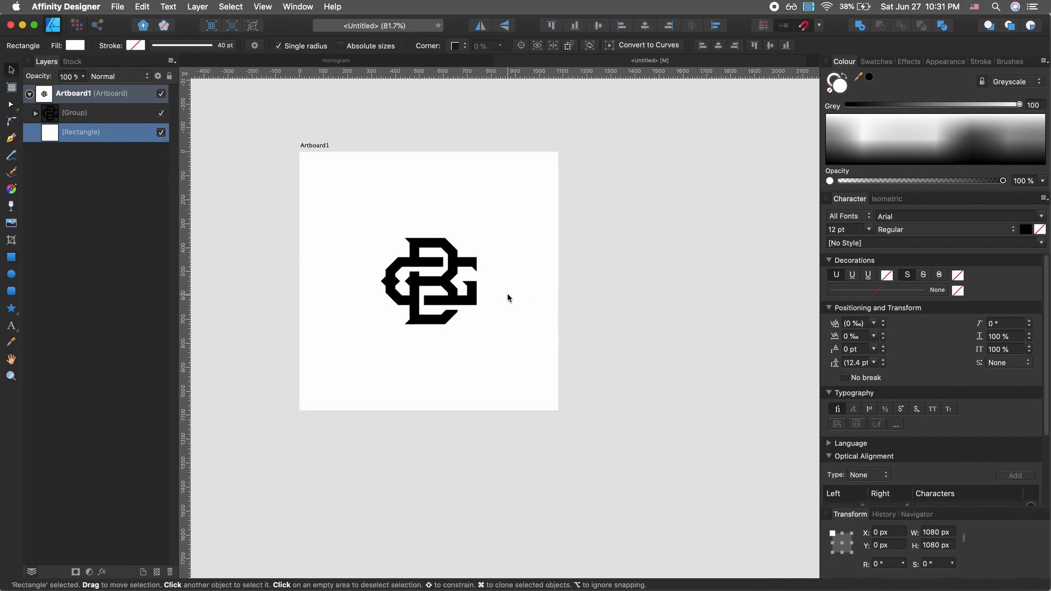
left_click(323, 145)
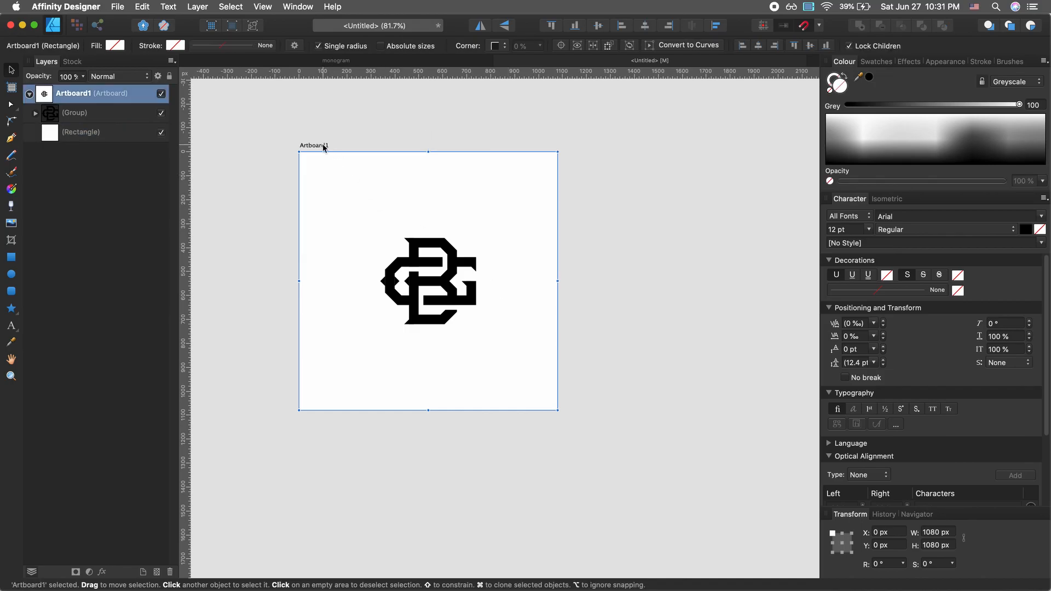
left_click_drag(322, 148, 598, 176)
scroll(598, 175, "right", 5)
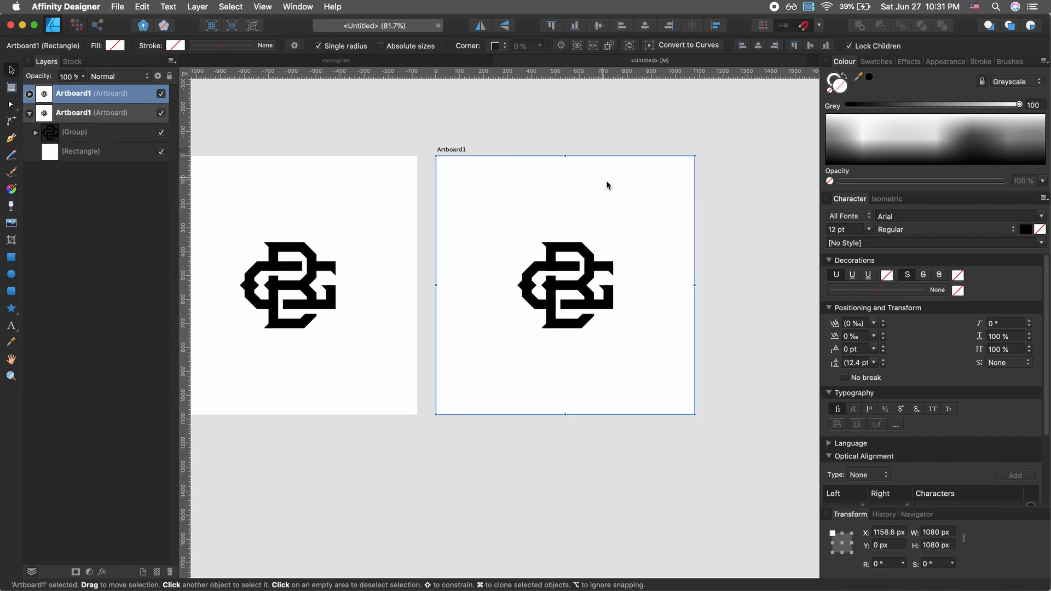
Fill the duplicated artboard's background rectangle with a dark maroon in CMYK: C 0, M 100, Y 30, K 80
left_click(741, 213)
left_click(652, 203)
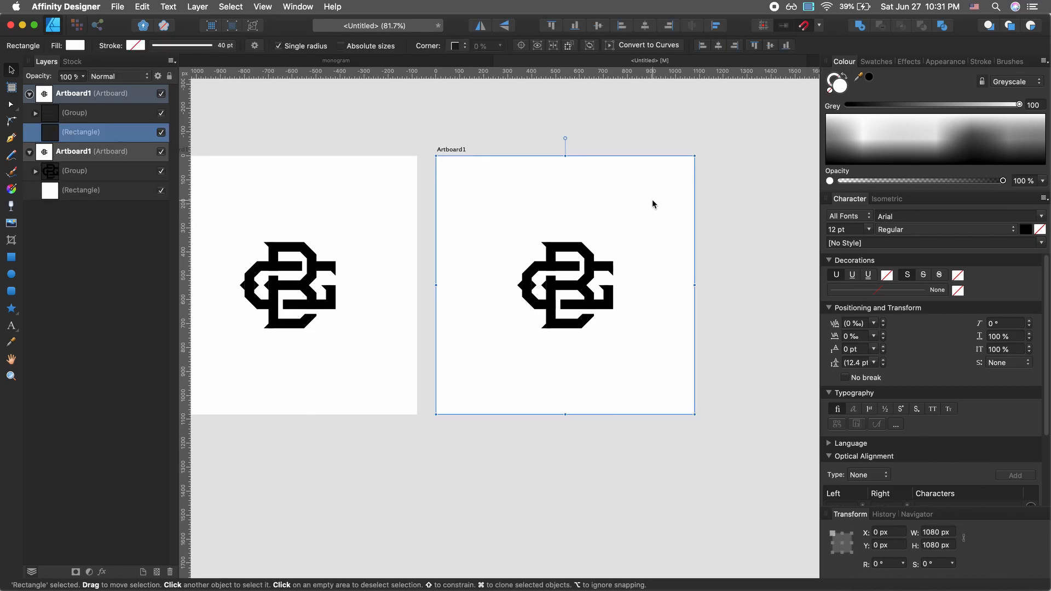
left_click(876, 62)
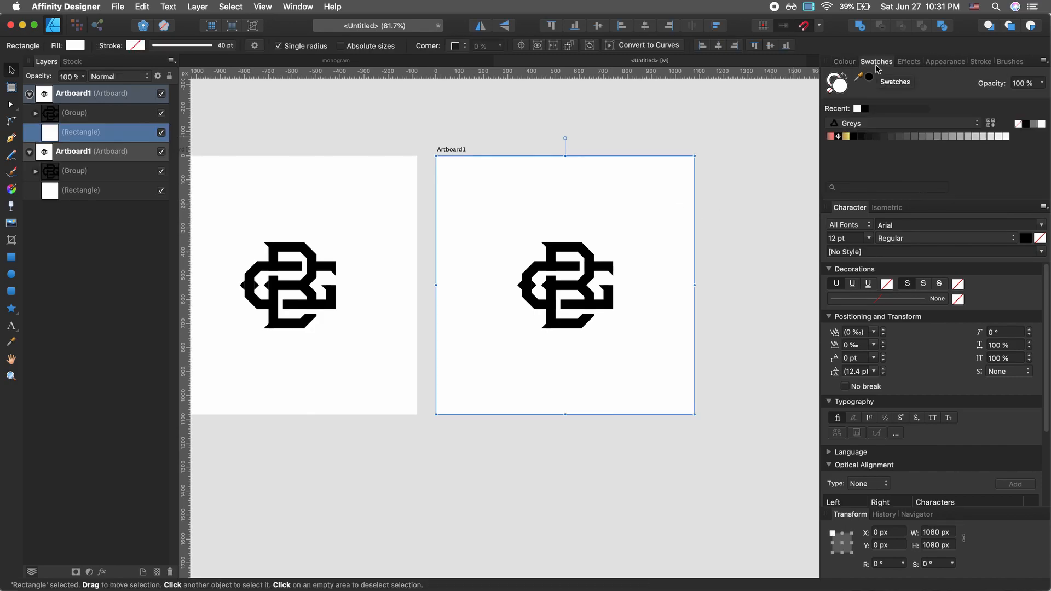
left_click(839, 66)
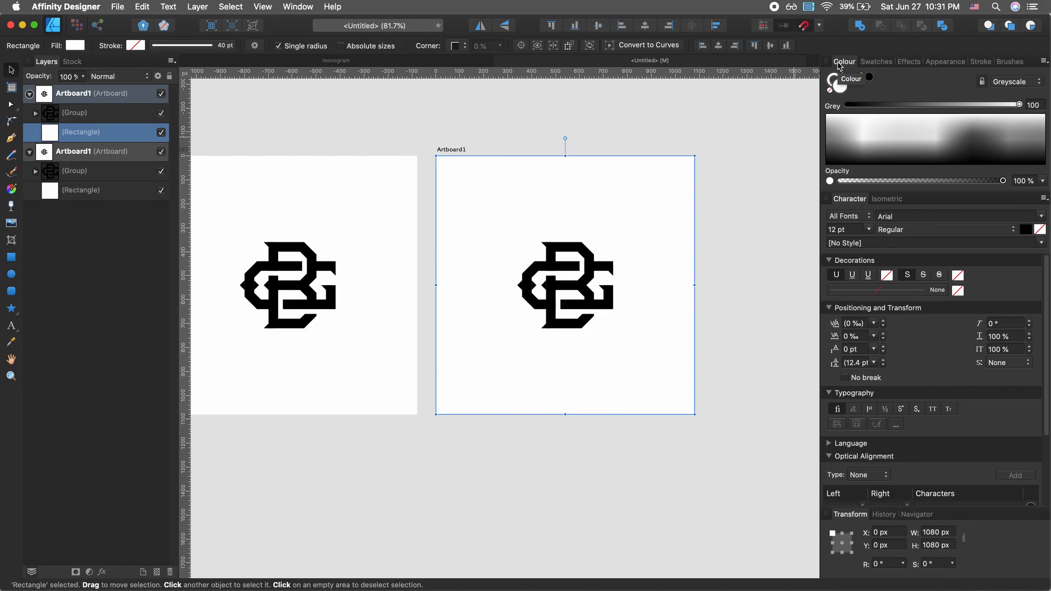
left_click(1023, 82)
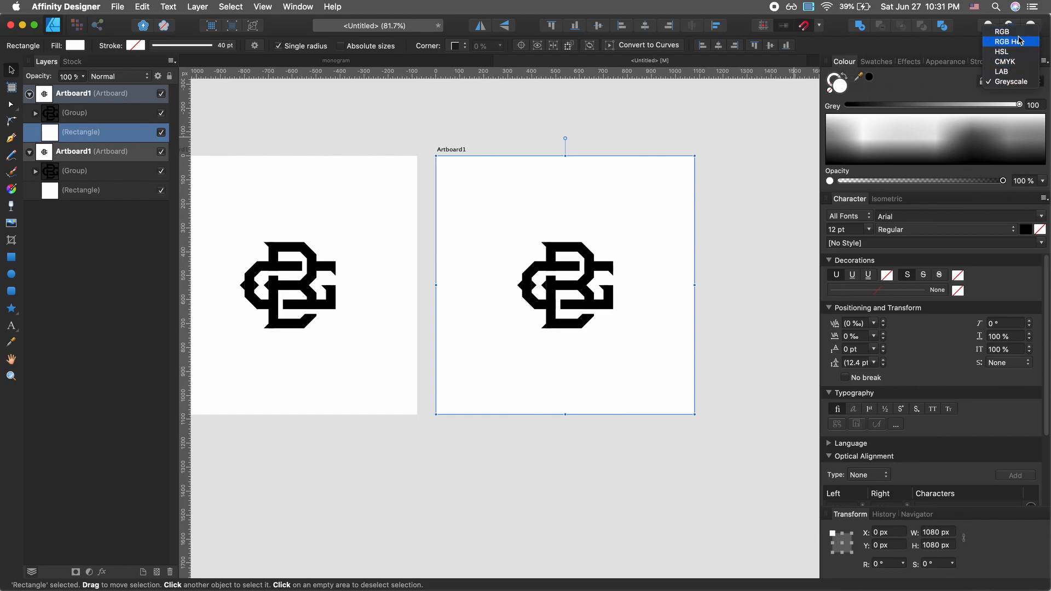
left_click(1019, 62)
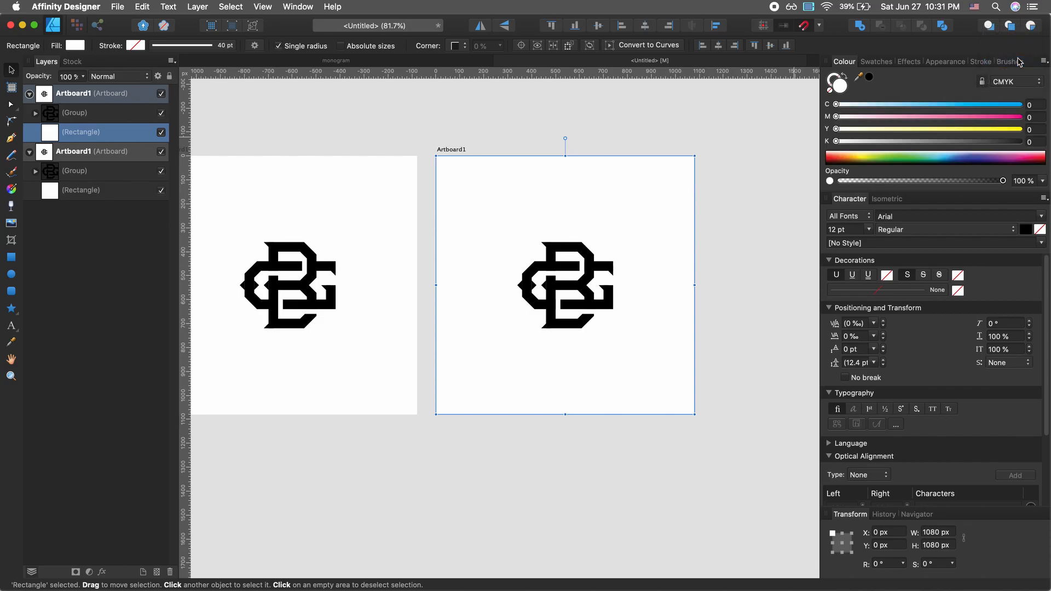
left_click_drag(841, 121, 1023, 117)
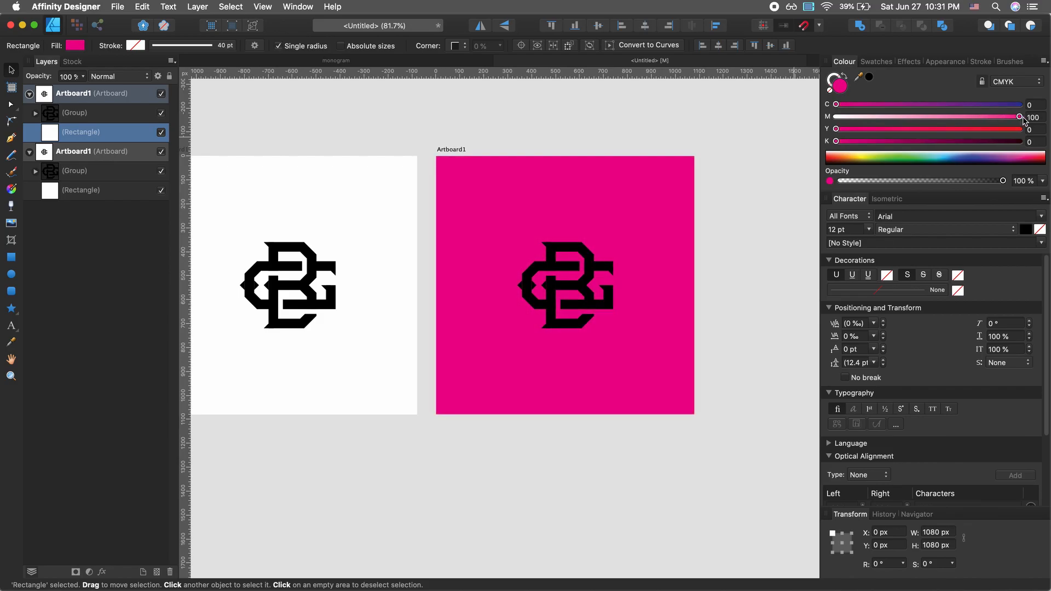
left_click_drag(839, 145, 892, 130)
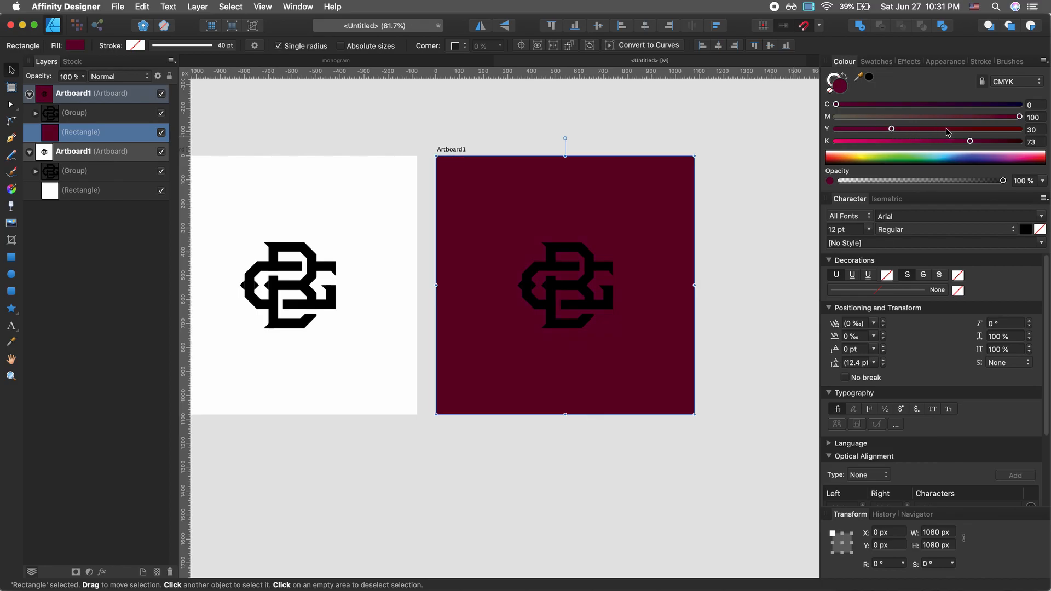
left_click_drag(970, 144, 984, 141)
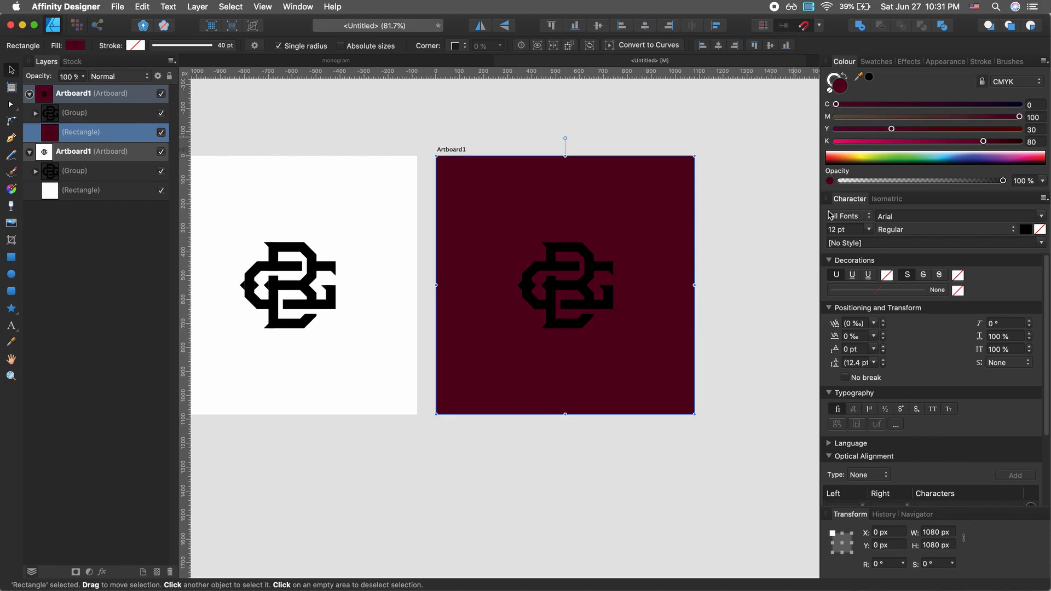
Recolour the monogram group on the maroon artboard to a light gold, C 0, M 23, Y 55, K 0, and deselect it
left_click(581, 291)
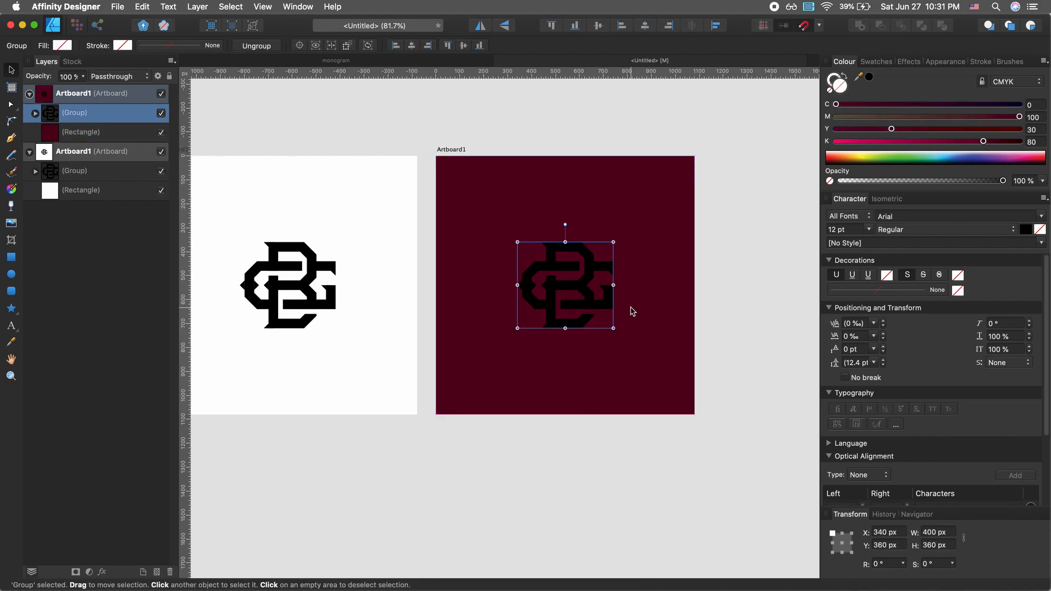
scroll(632, 311, "up", 3)
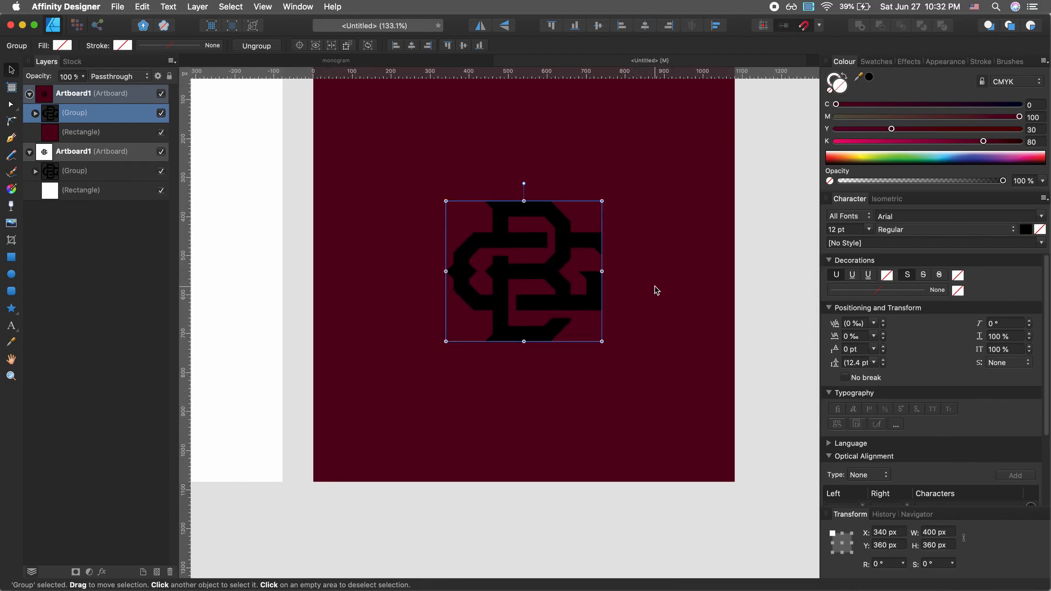
left_click_drag(893, 142, 852, 142)
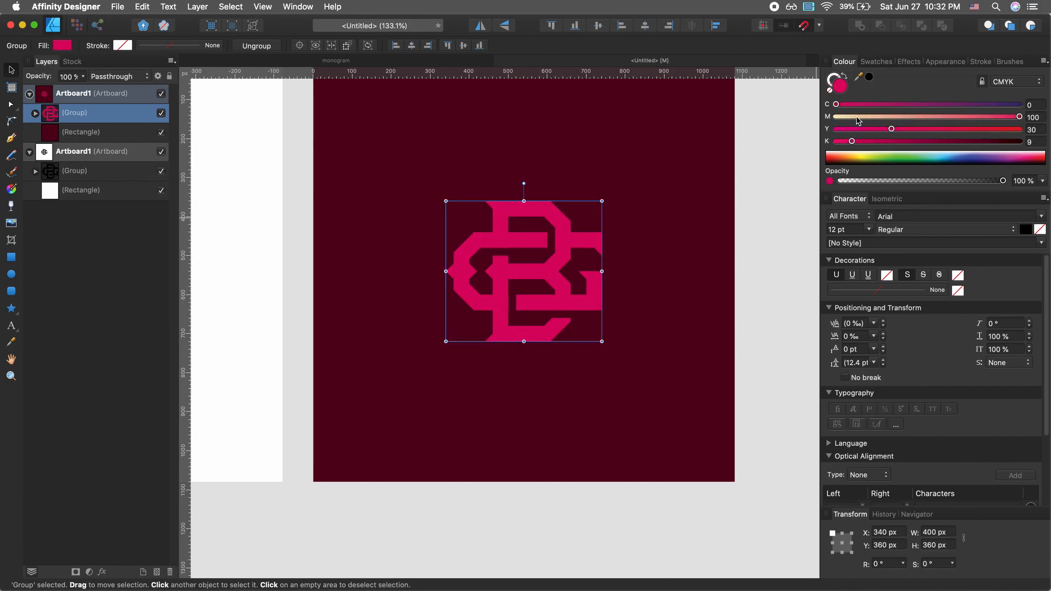
left_click_drag(1003, 121, 904, 118)
left_click_drag(851, 141, 821, 143)
left_click_drag(914, 130, 966, 129)
left_click_drag(904, 119, 882, 119)
left_click_drag(962, 129, 938, 131)
left_click(743, 205)
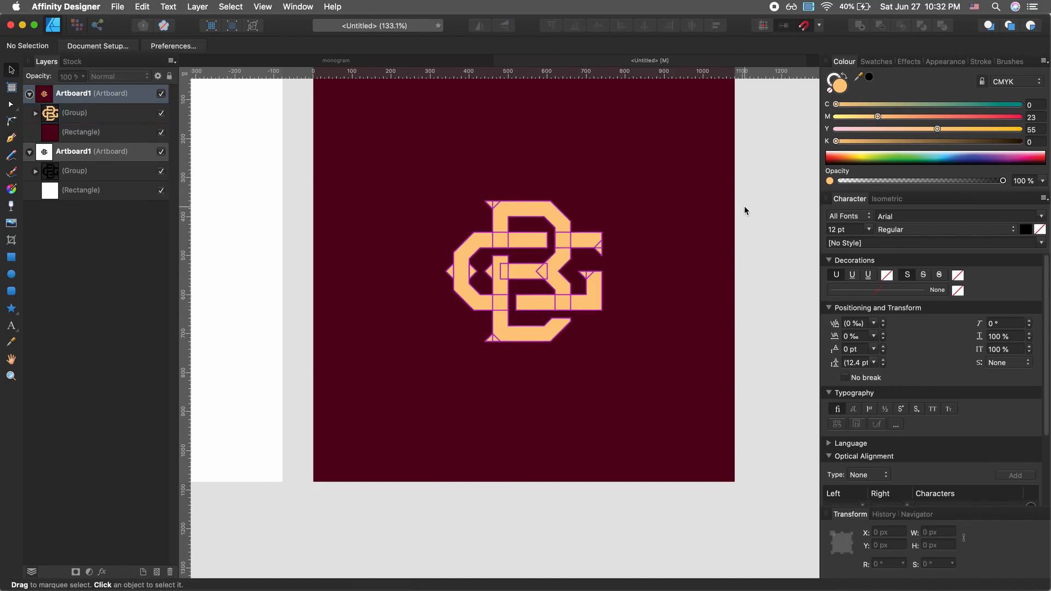
Duplicate the maroon artboard and place the copy directly beside it, level with the others
scroll(744, 205, "down", 3)
scroll(744, 206, "right", 2)
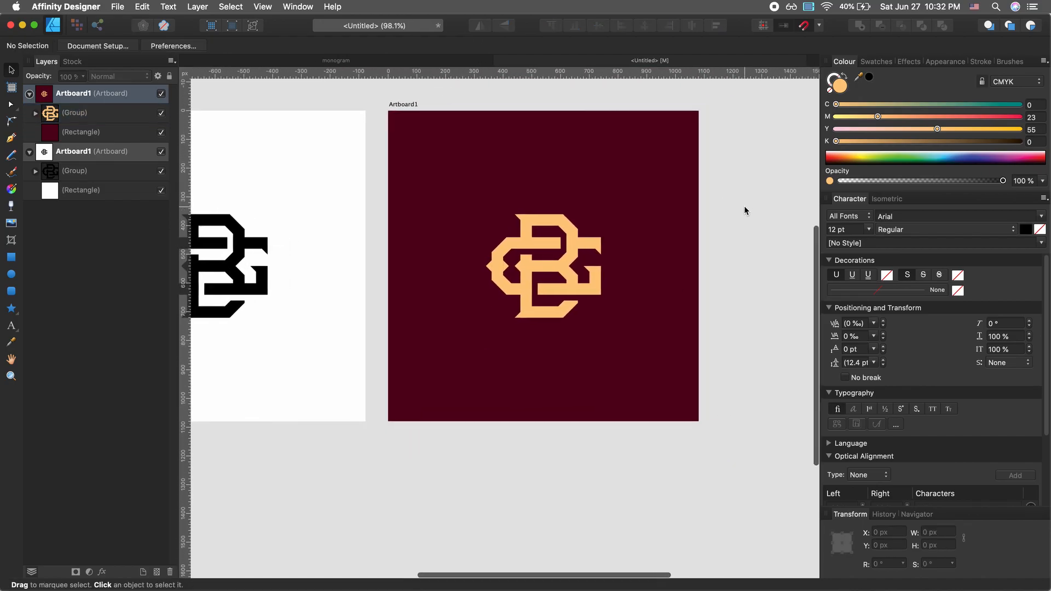
scroll(744, 206, "down", 3)
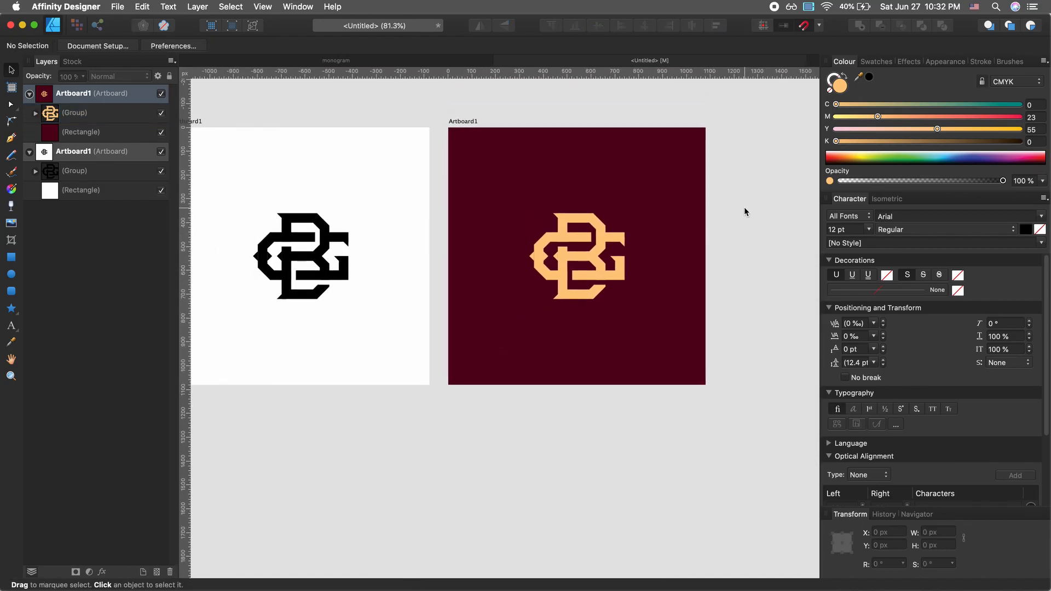
scroll(743, 207, "right", 2)
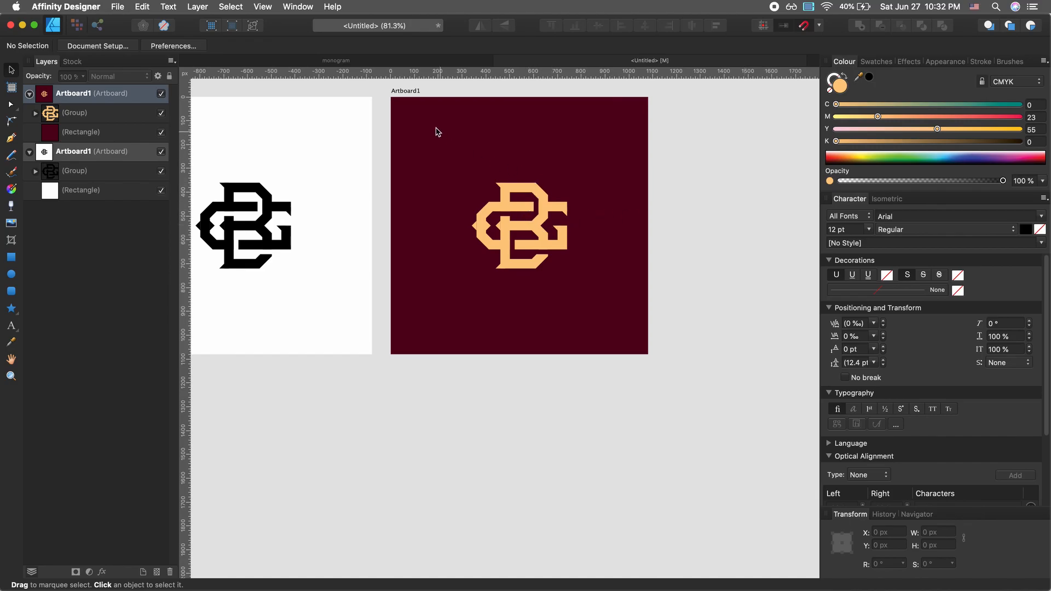
left_click_drag(411, 90, 750, 92)
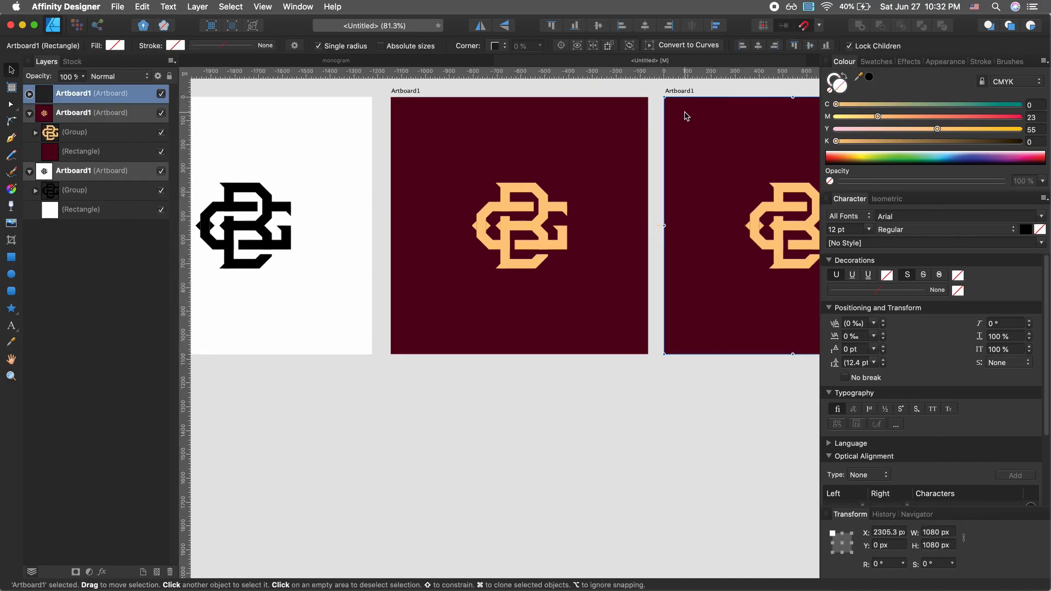
scroll(684, 111, "right", 5)
Change the third artboard's background rectangle to a dark teal, C 100, M 0, Y 34, K 86, and clear the selection
left_click(649, 147)
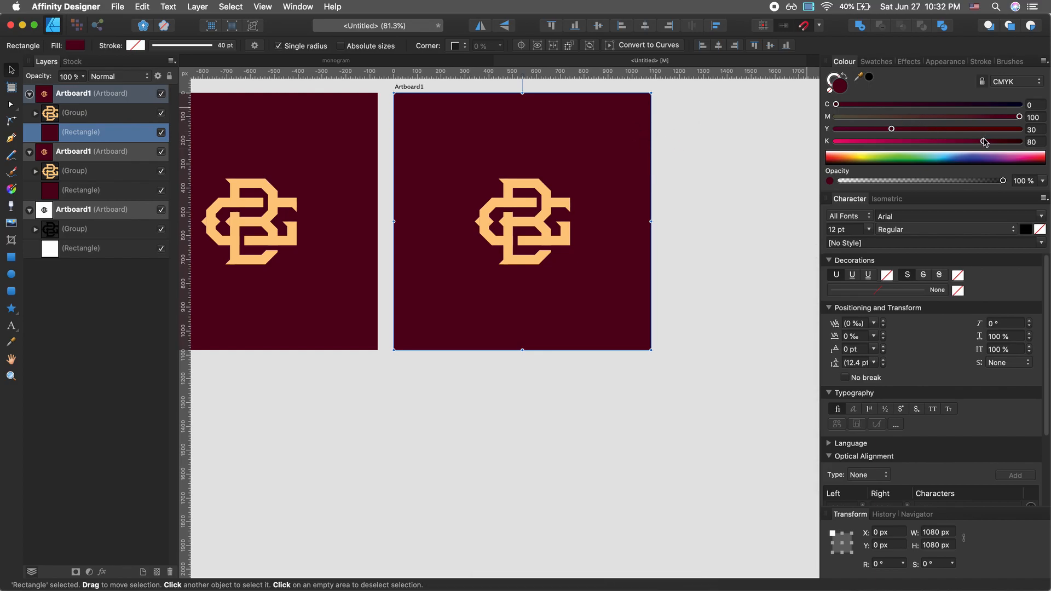
left_click_drag(983, 143, 836, 142)
left_click_drag(838, 104, 824, 135)
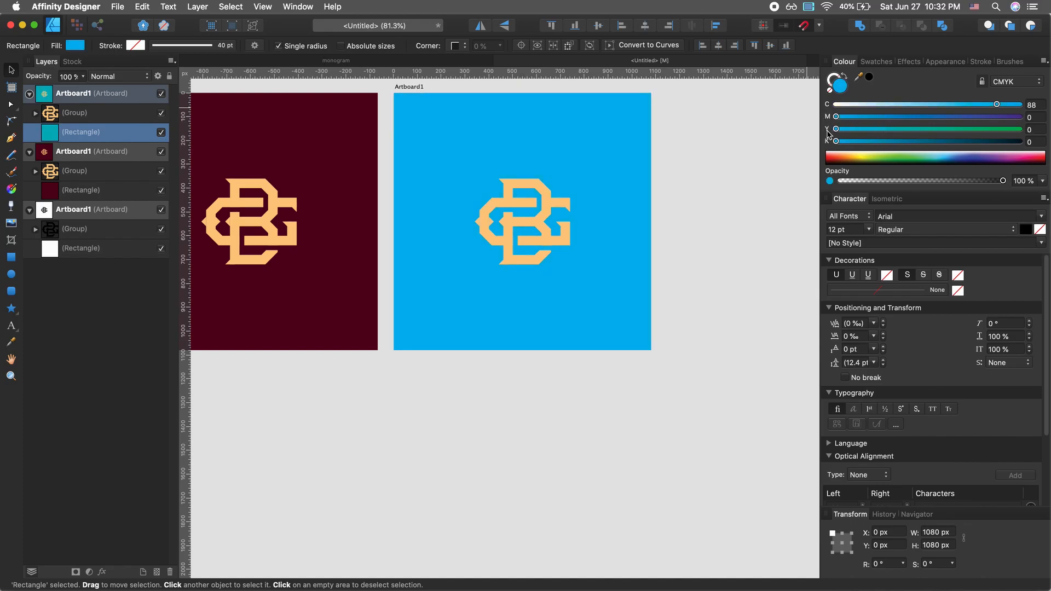
left_click_drag(996, 104, 1032, 105)
left_click_drag(835, 130, 895, 131)
left_click_drag(836, 144, 991, 143)
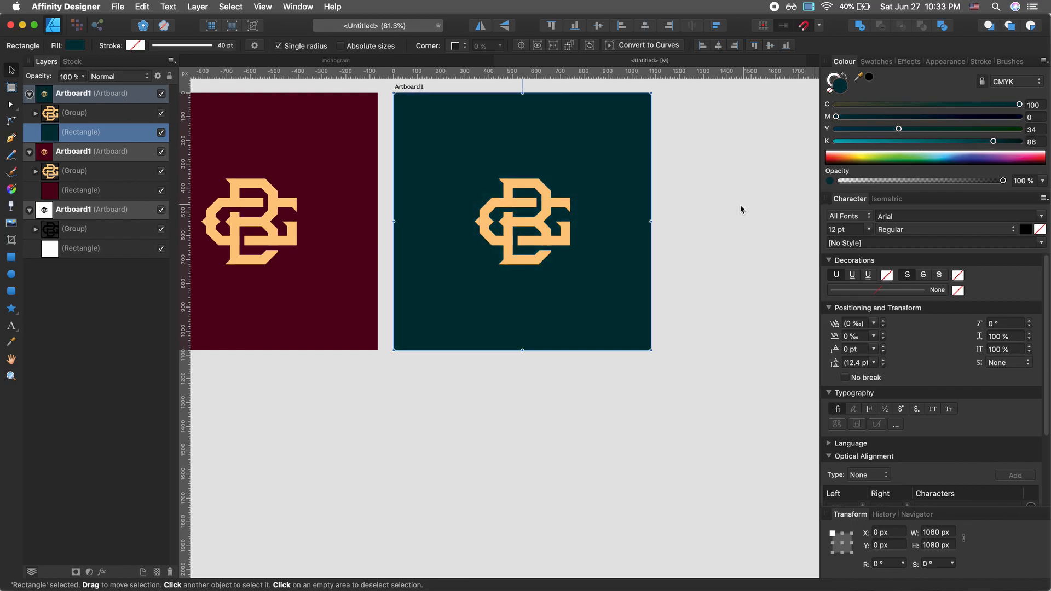
left_click(722, 212)
Move the gold monogram on the teal artboard straight up to about Y 296.5 px, keeping it horizontally centred
scroll(722, 212, "up", 4)
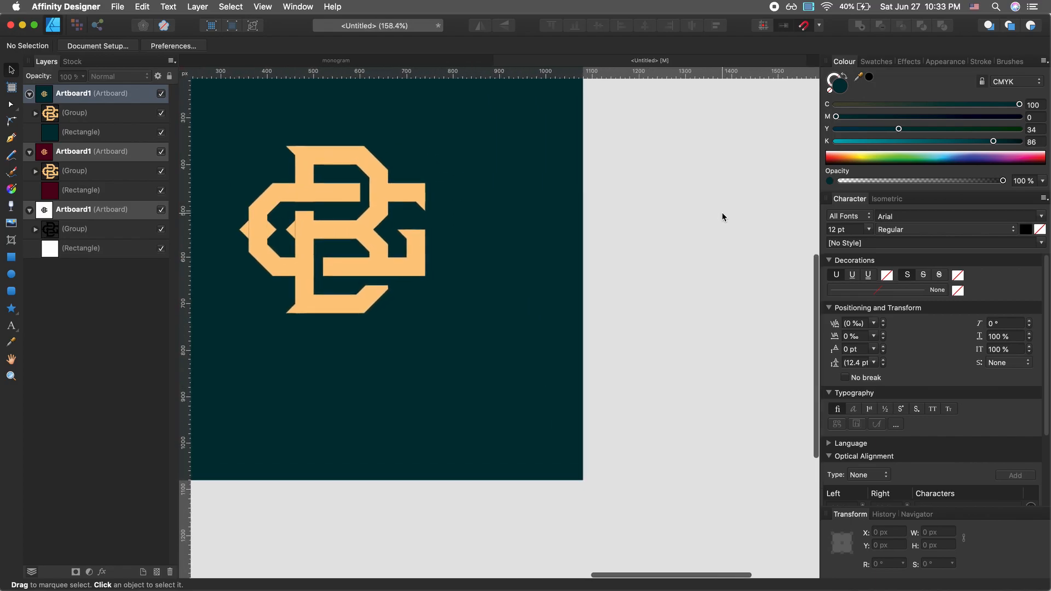
scroll(721, 212, "left", 5)
scroll(721, 212, "down", 3)
scroll(722, 216, "down", 2)
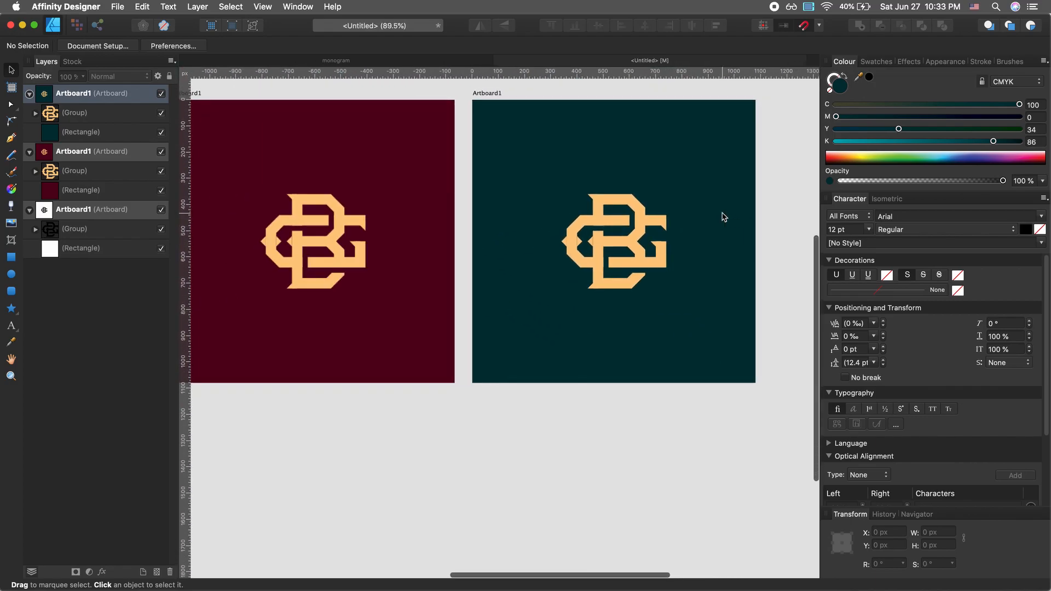
scroll(722, 216, "left", 2)
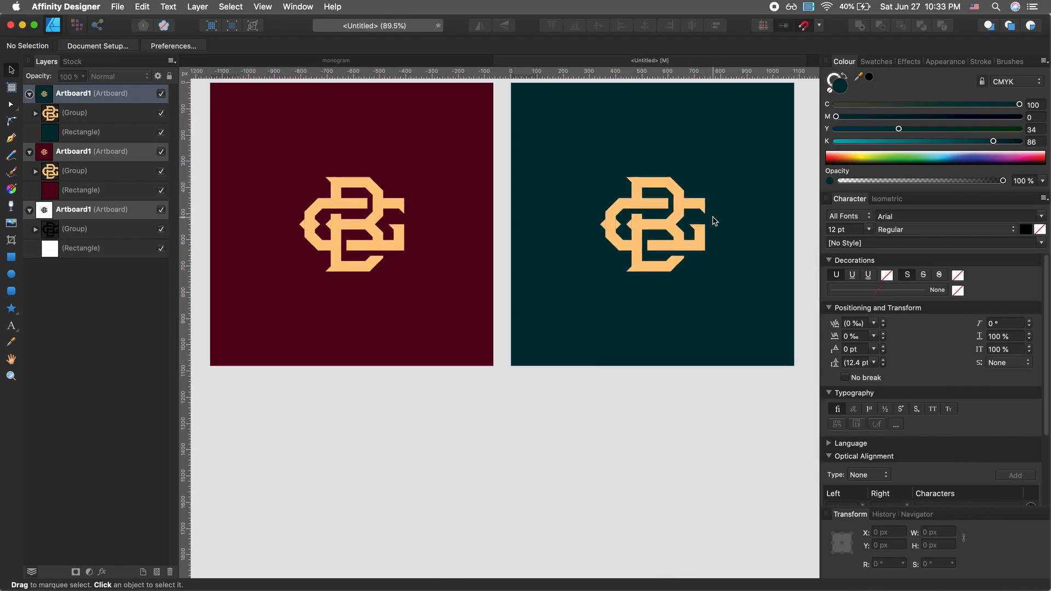
scroll(714, 220, "up", 4)
scroll(714, 219, "right", 3)
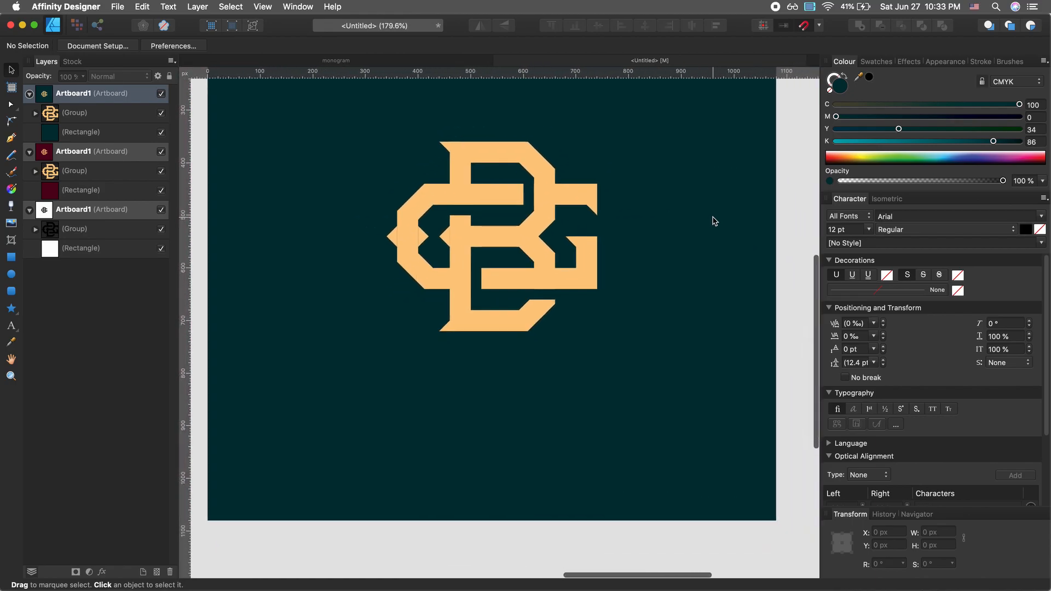
left_click_drag(506, 236, 507, 203)
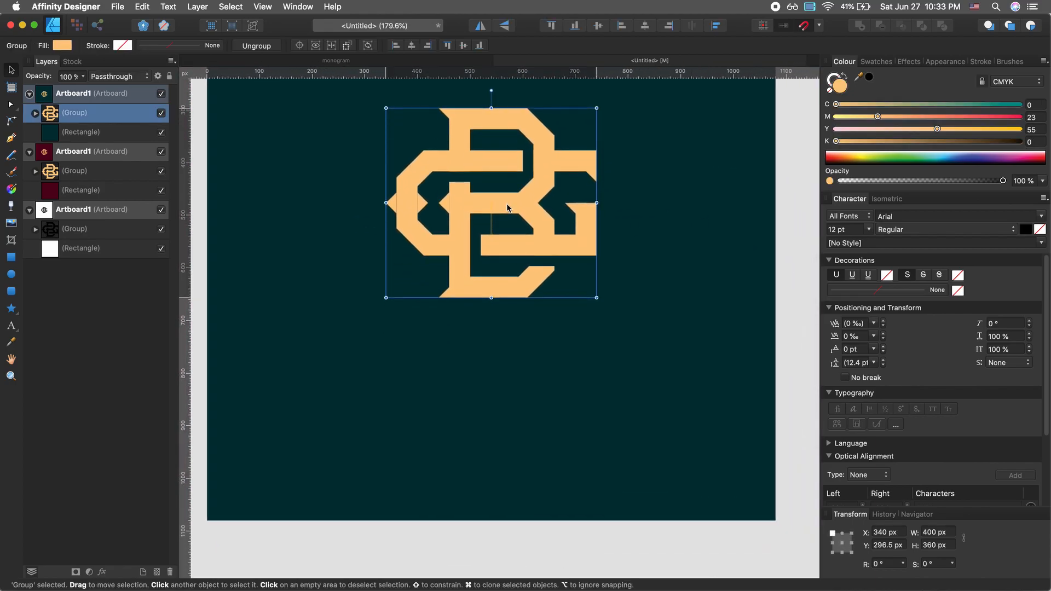
Start an artistic text object below the monogram on the teal artboard, with centred alignment and a 72 pt font size
left_click(489, 370)
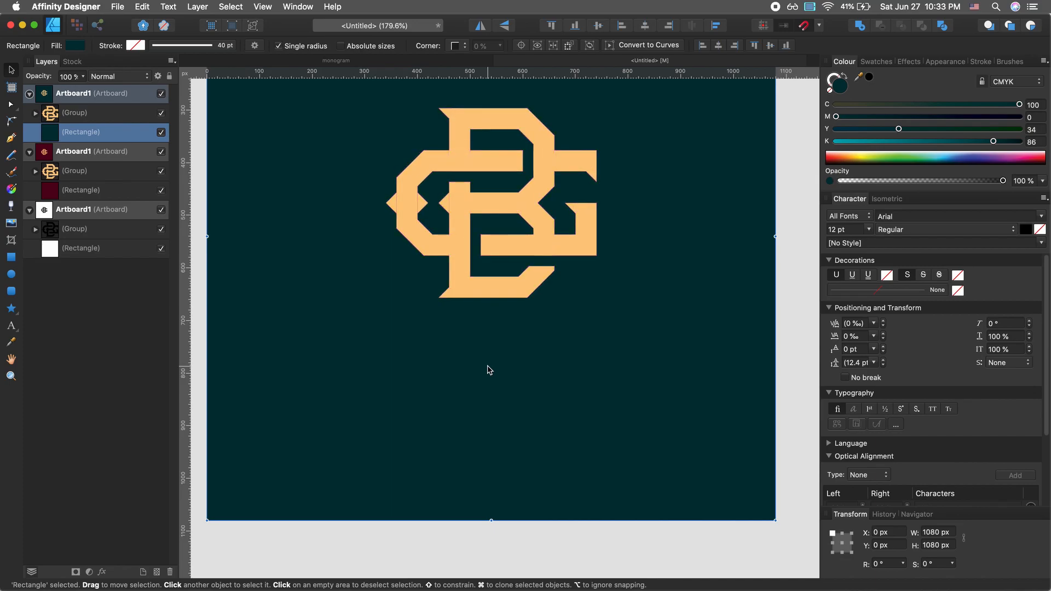
key("t")
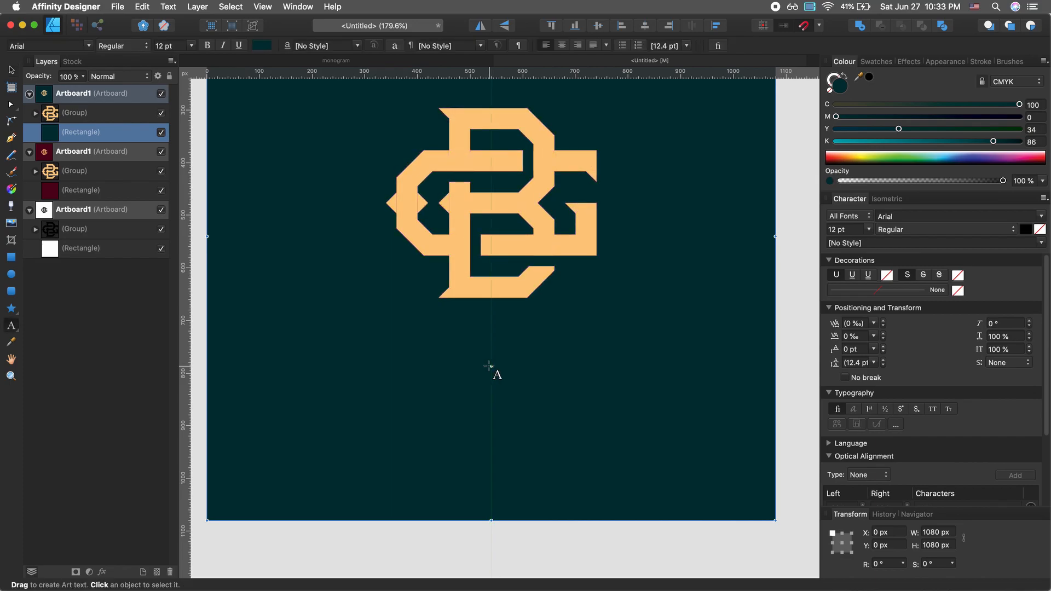
left_click(490, 366)
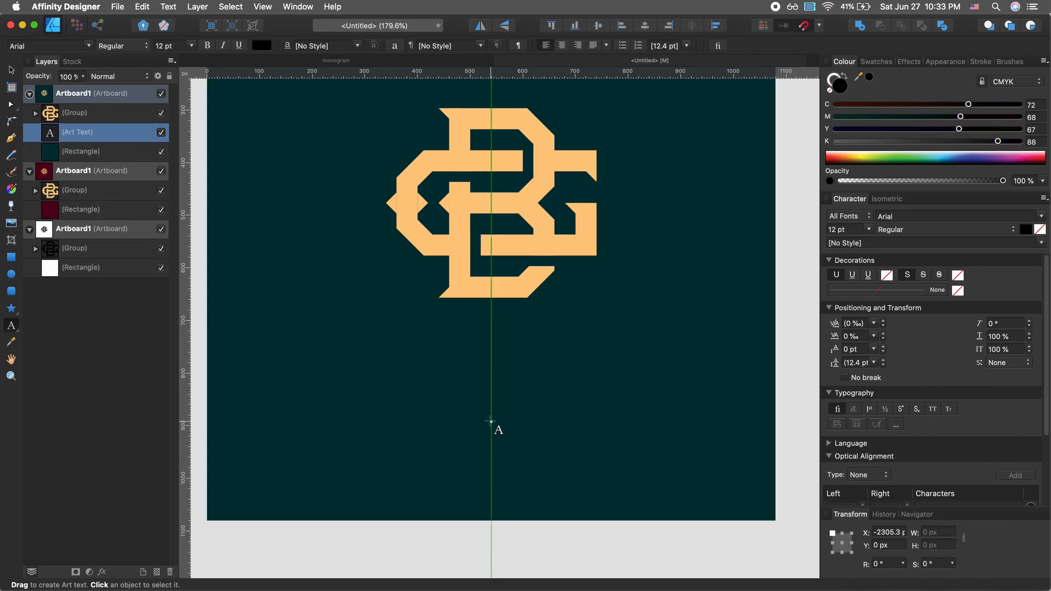
left_click(562, 46)
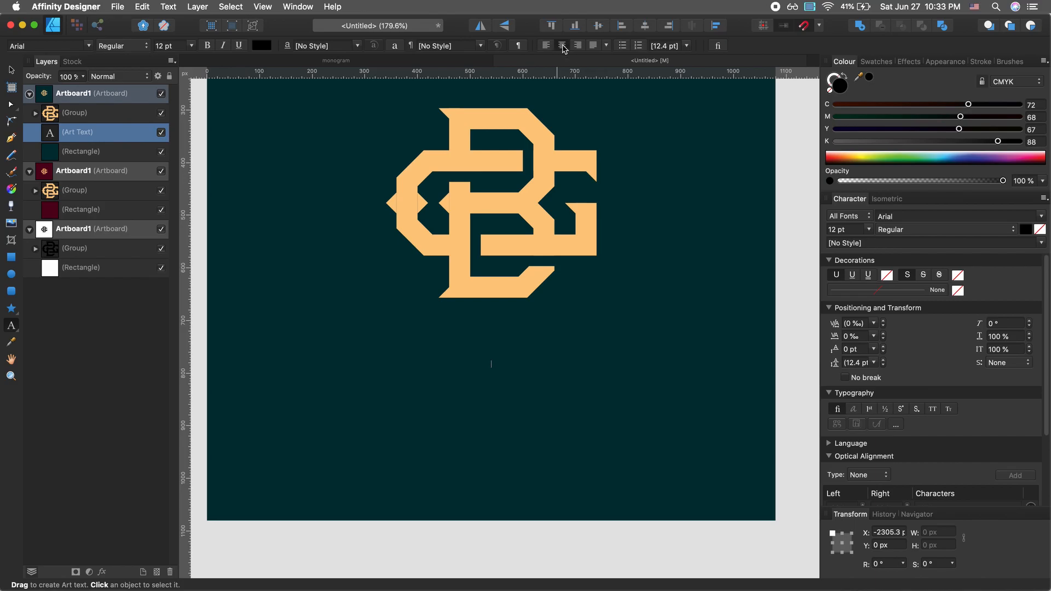
left_click(194, 46)
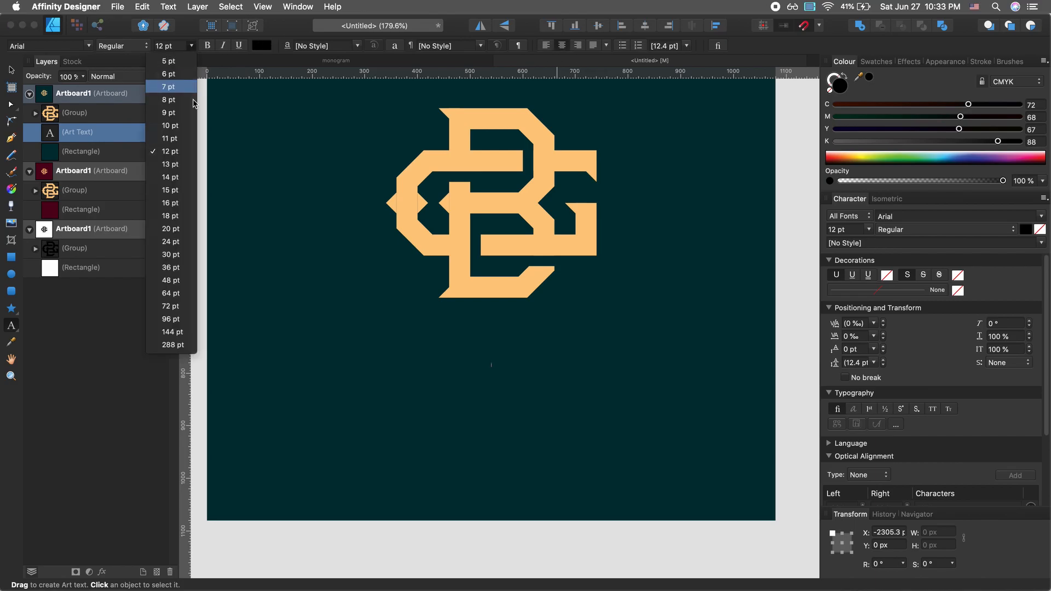
left_click(178, 307)
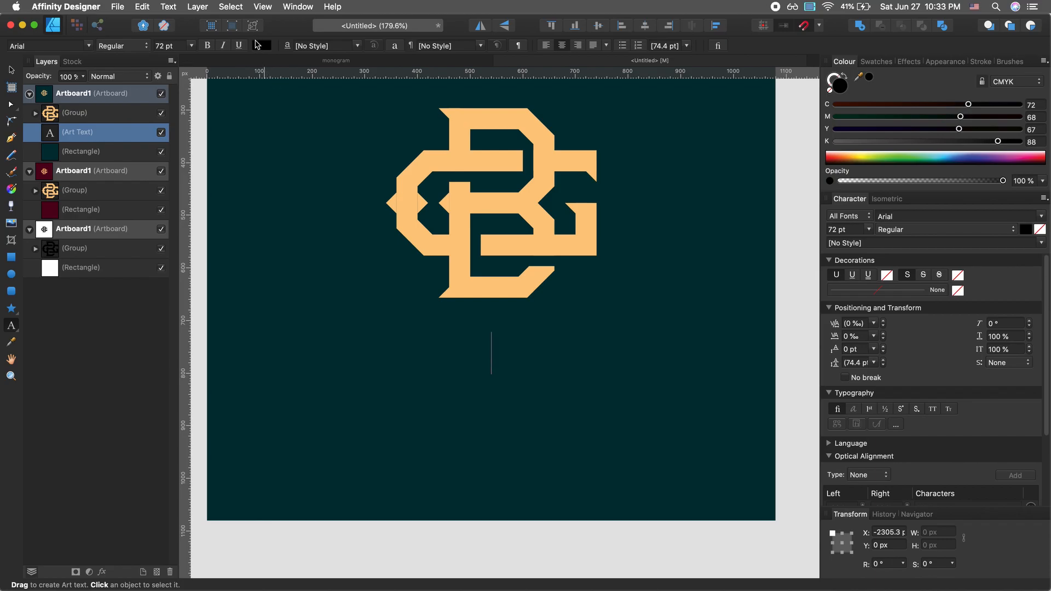
Colour the new text with the light gold sampled from the monogram
left_click(258, 46)
left_click_drag(397, 61, 456, 161)
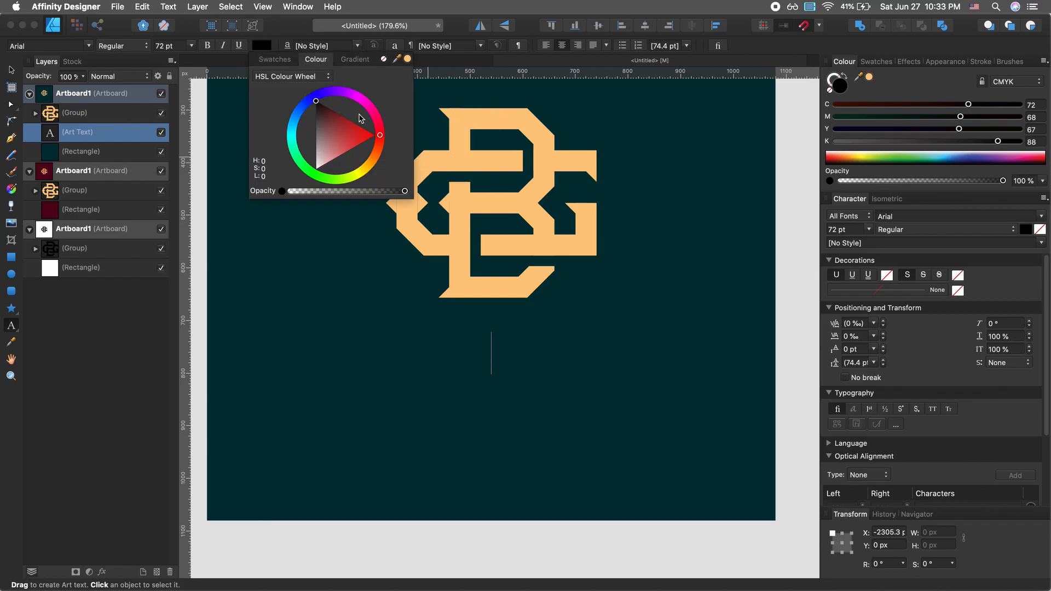
left_click(408, 58)
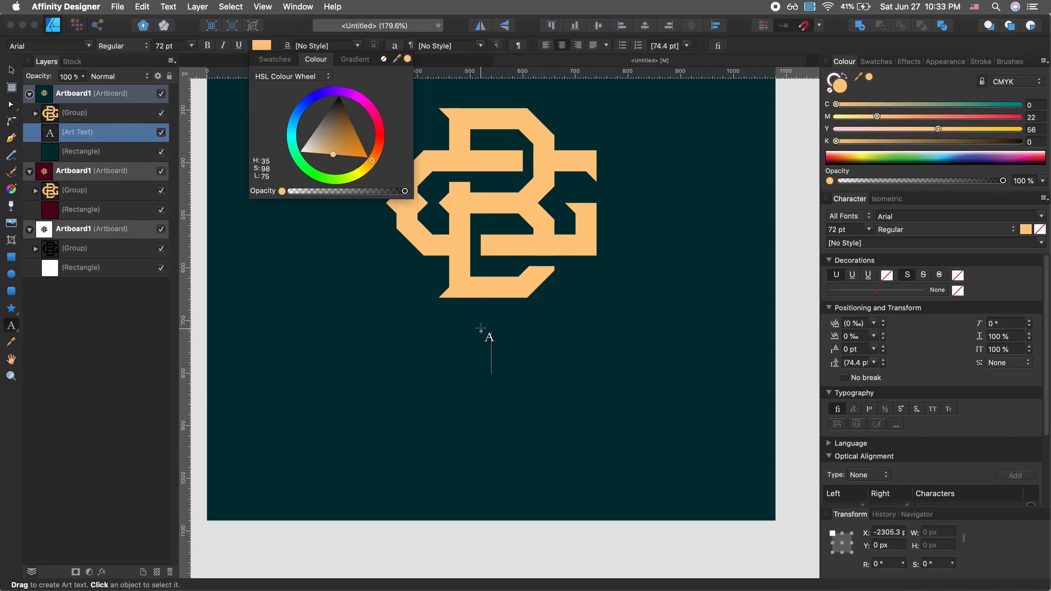
Enter the wordmark "General" and "Beats" on two lines centred below the monogram, and finish editing
left_click(491, 347)
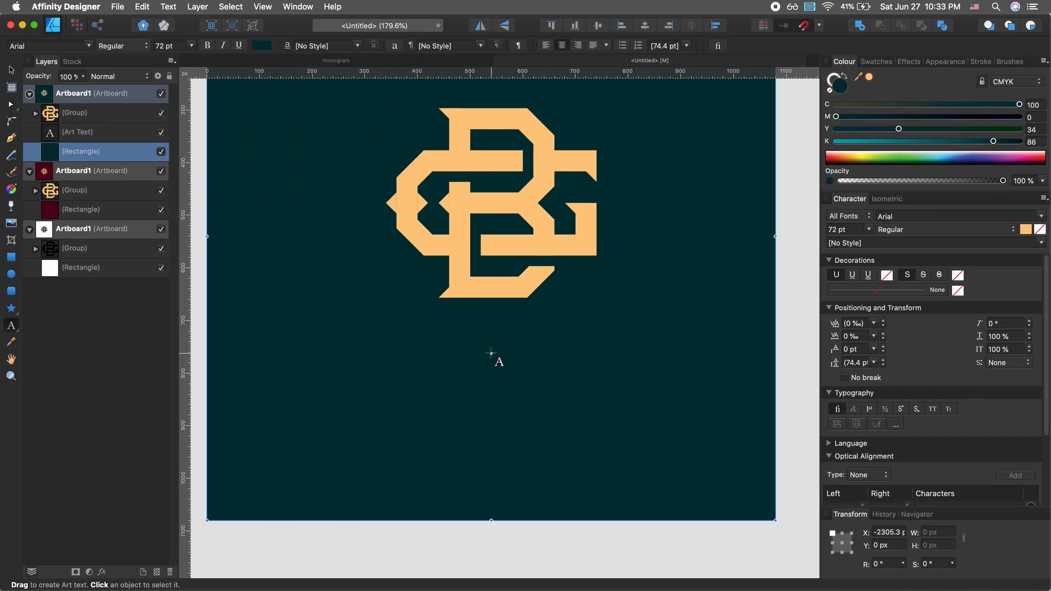
left_click(494, 371)
type("General ")
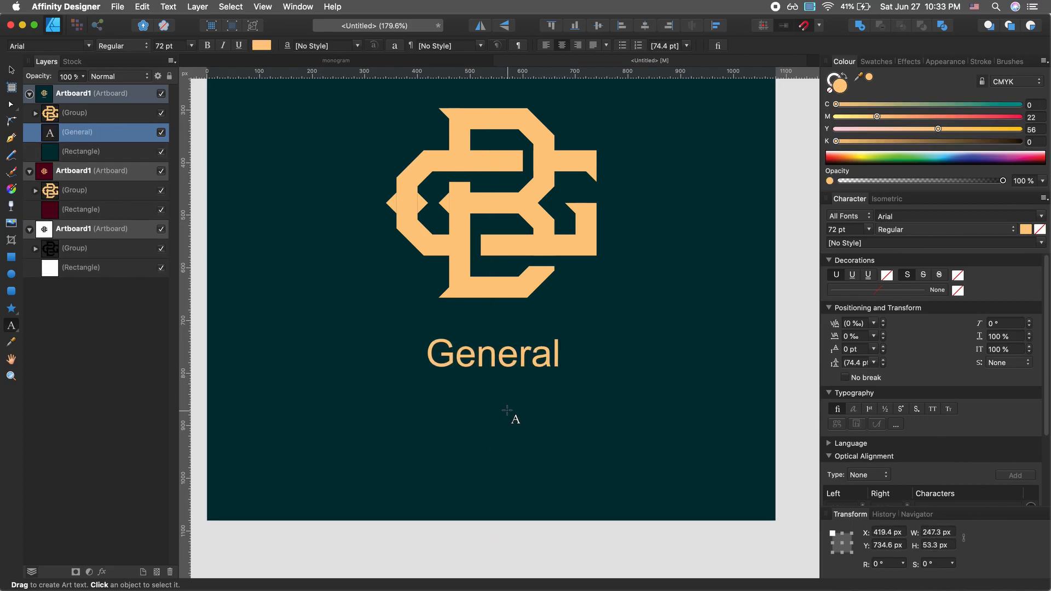
type("Beats")
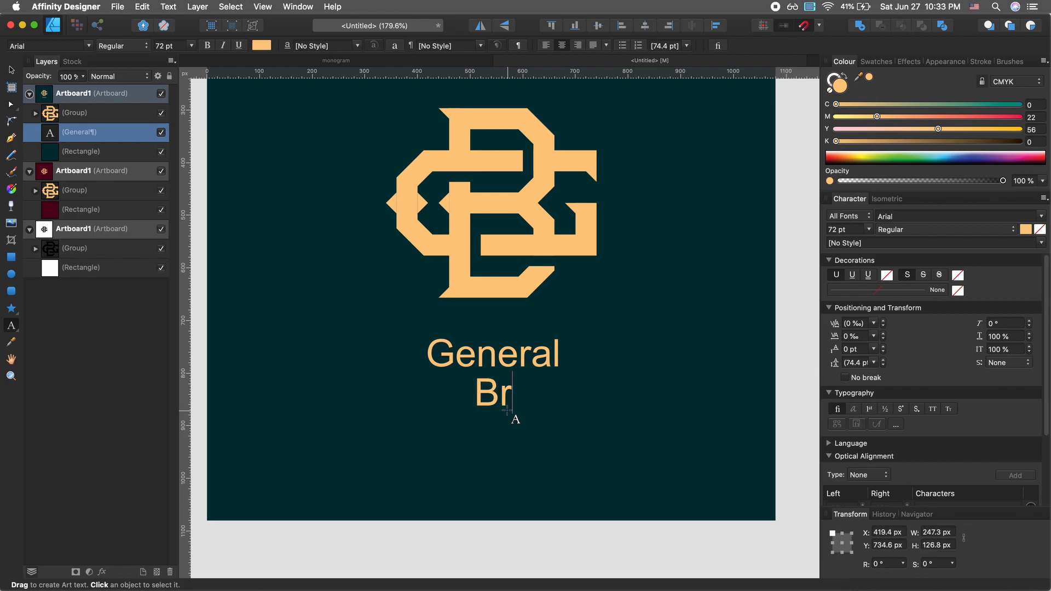
key("Escape")
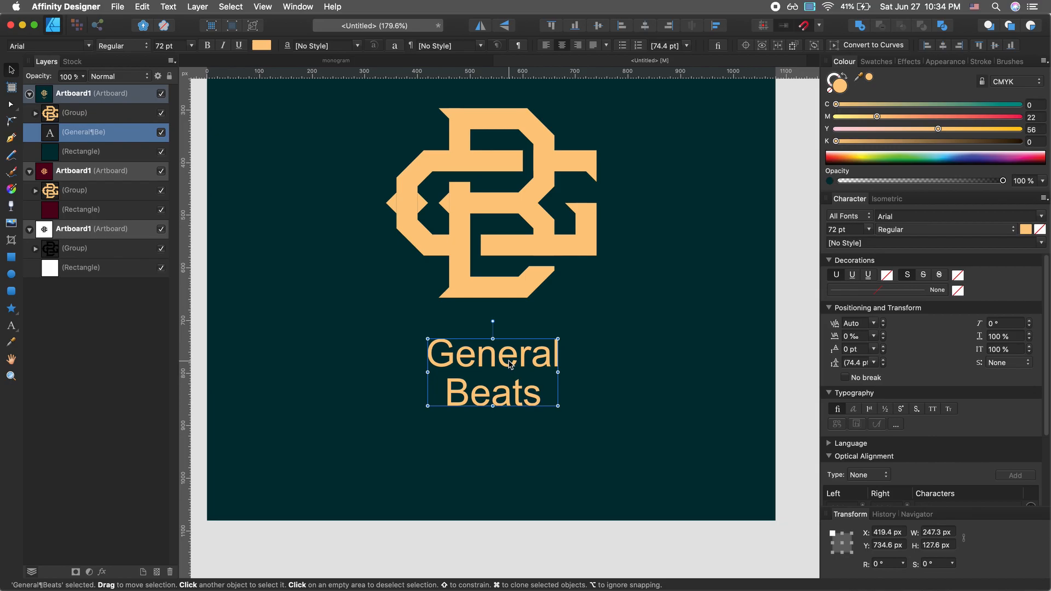
Change the wordmark's font to DIN Alternate and show it in all caps
left_click(899, 217)
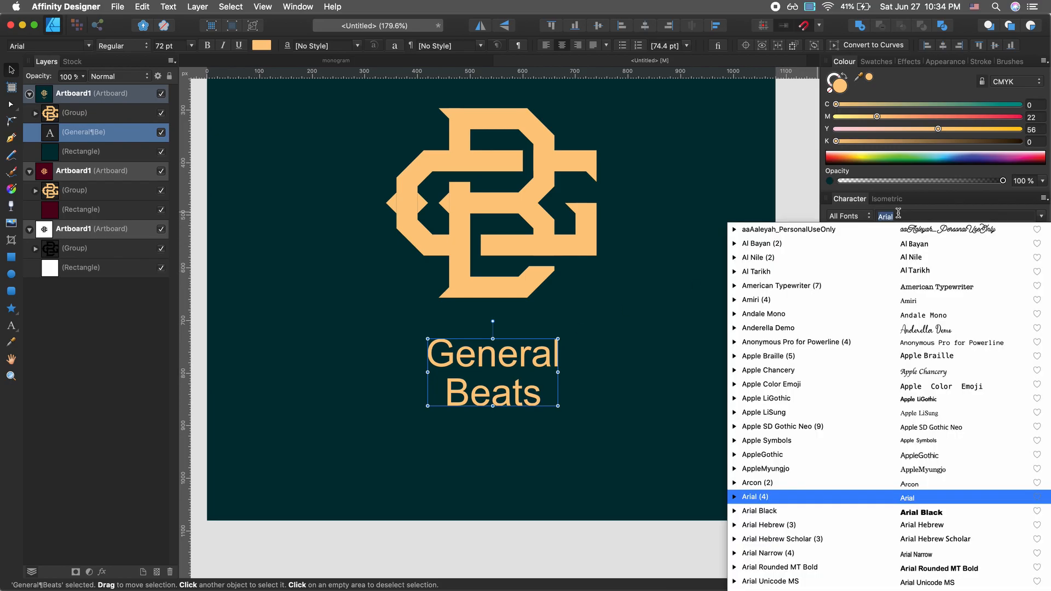
type("din")
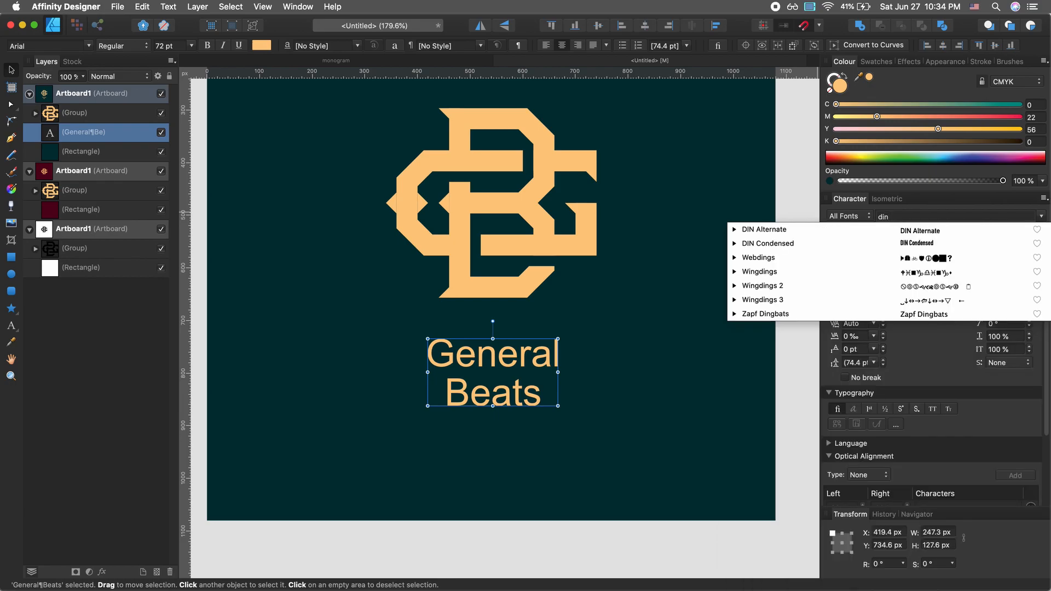
left_click(886, 232)
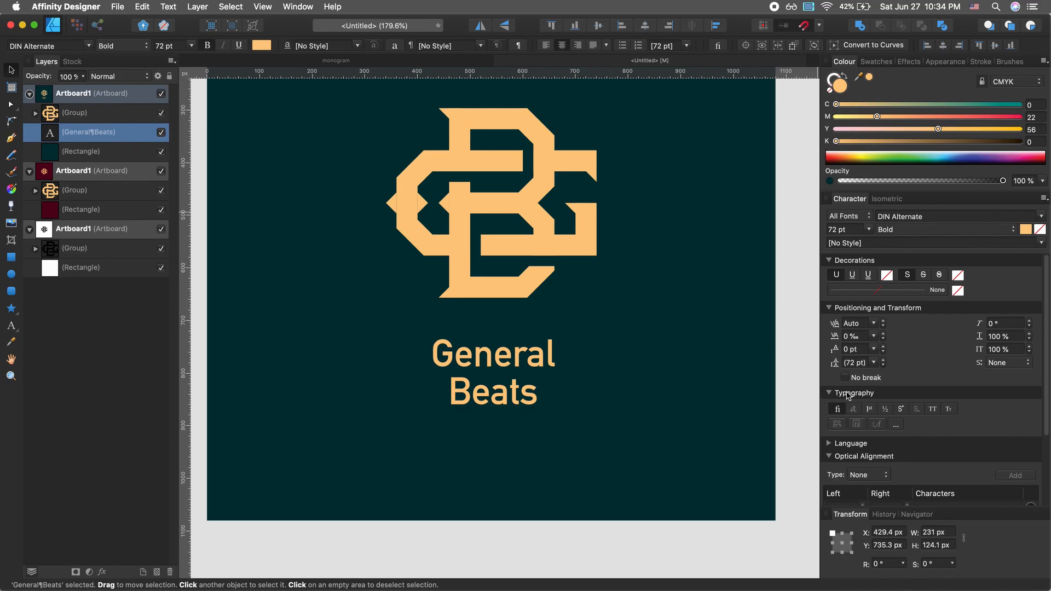
left_click(933, 410)
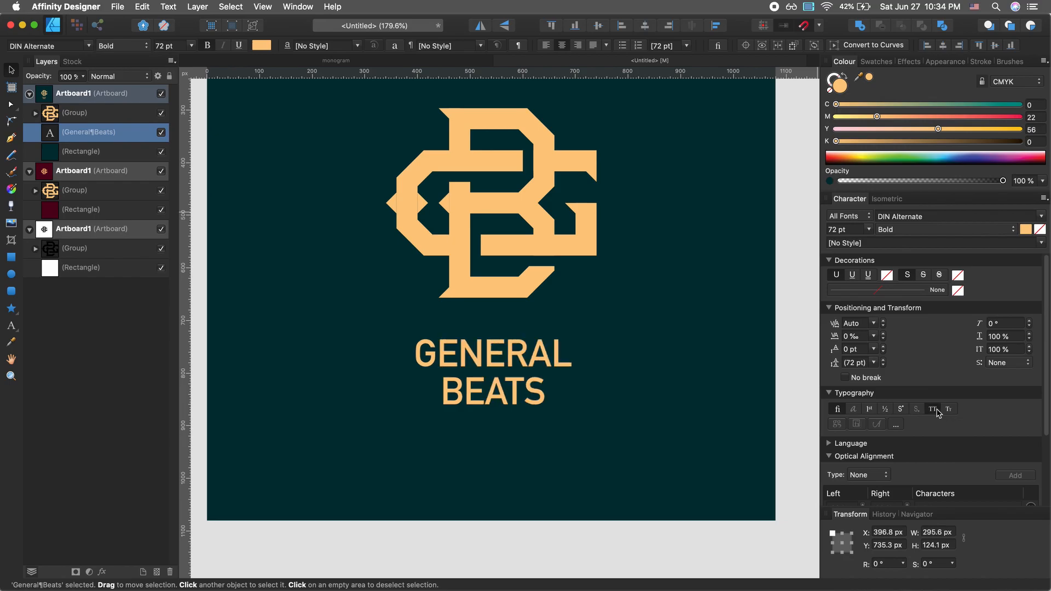
Widen the wordmark's letter spacing by setting its tracking to 250 ‰
left_click(873, 336)
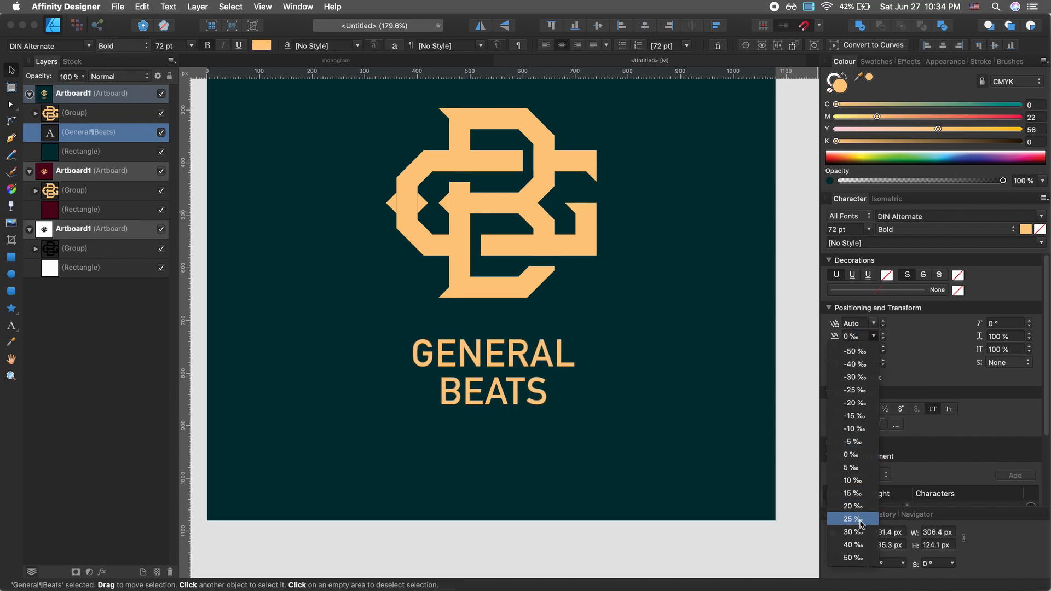
left_click(854, 558)
left_click(853, 336)
type("2")
key("Return")
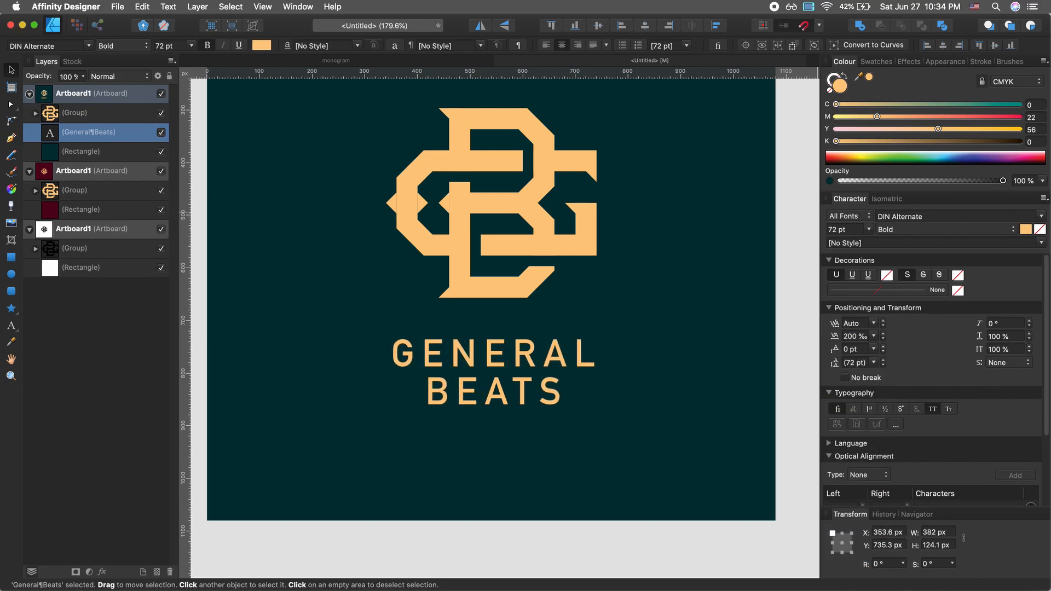
left_click(873, 336)
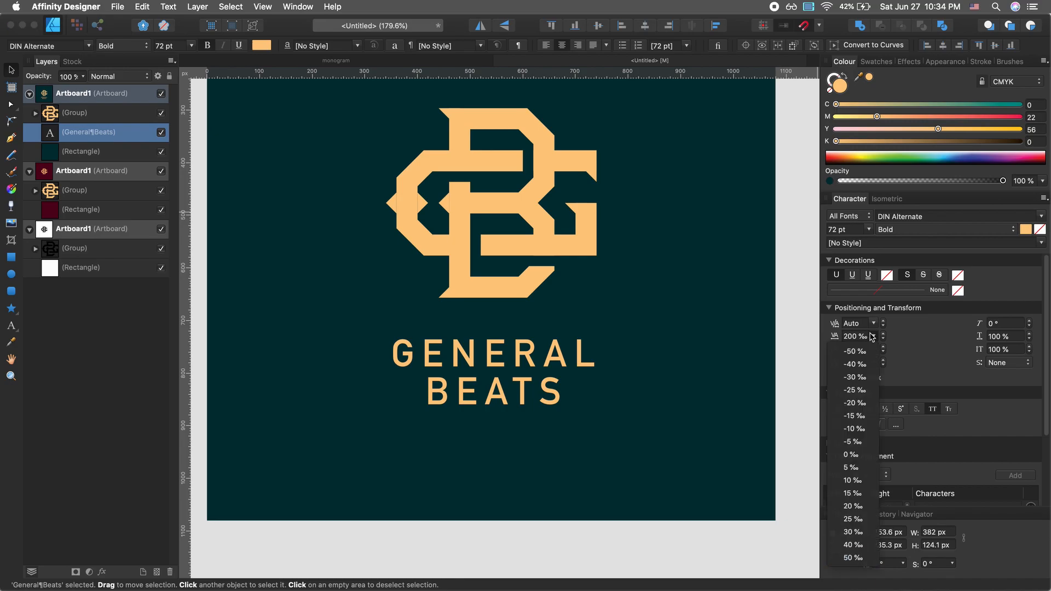
left_click(872, 338)
left_click(873, 337)
left_click(873, 338)
left_click(854, 336)
type("250")
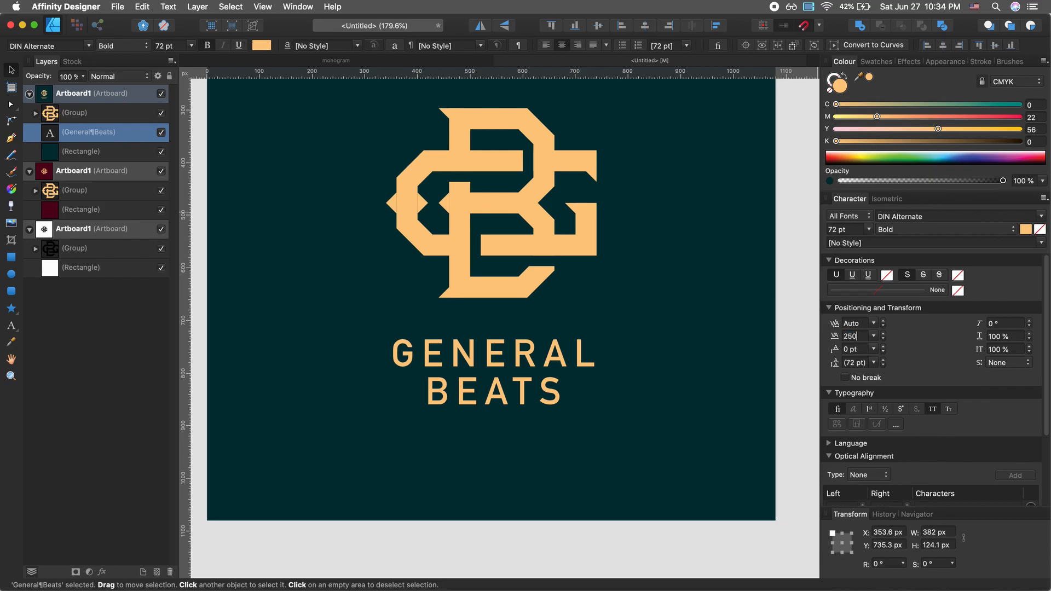
key("Return")
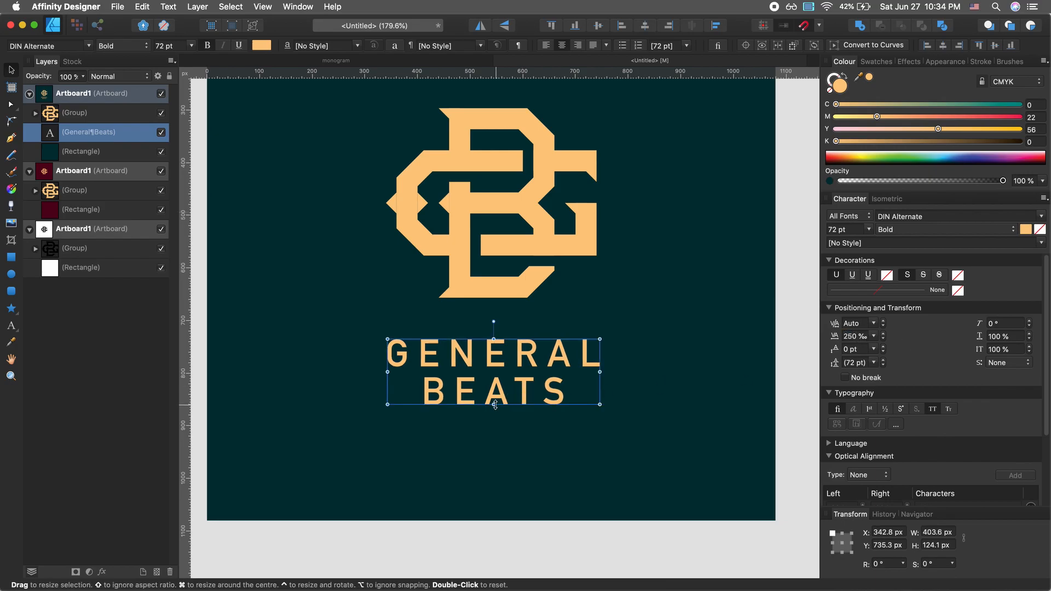
Scale the wordmark down to about 280 px wide and 86 px high, and deselect it
left_click_drag(494, 405, 497, 385)
left_click(504, 434)
scroll(505, 435, "down", 3)
scroll(506, 435, "up", 3)
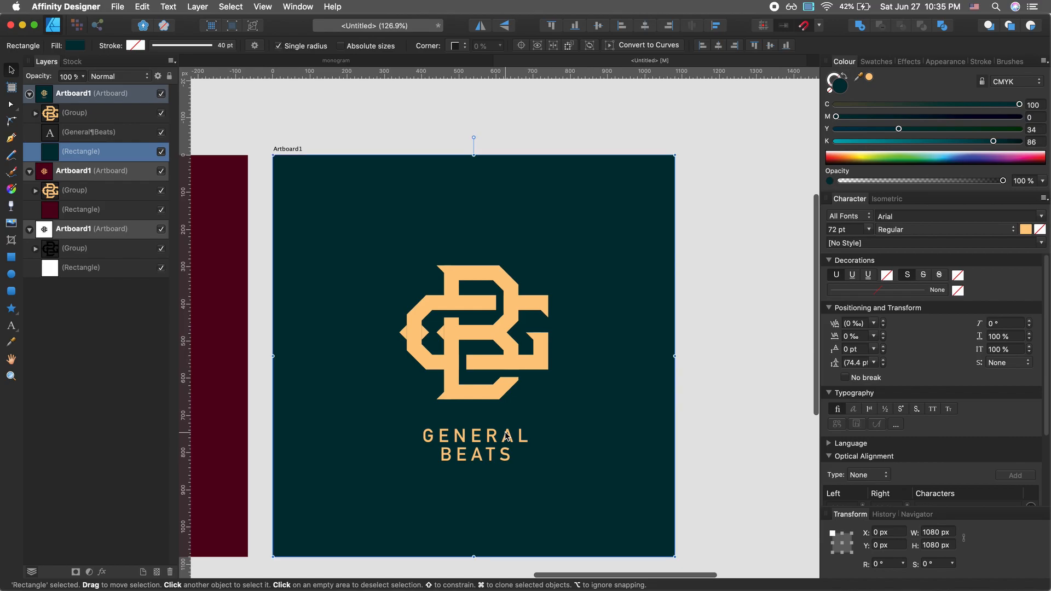
Align the gold monogram to the horizontal centre of the teal artboard
left_click(481, 390)
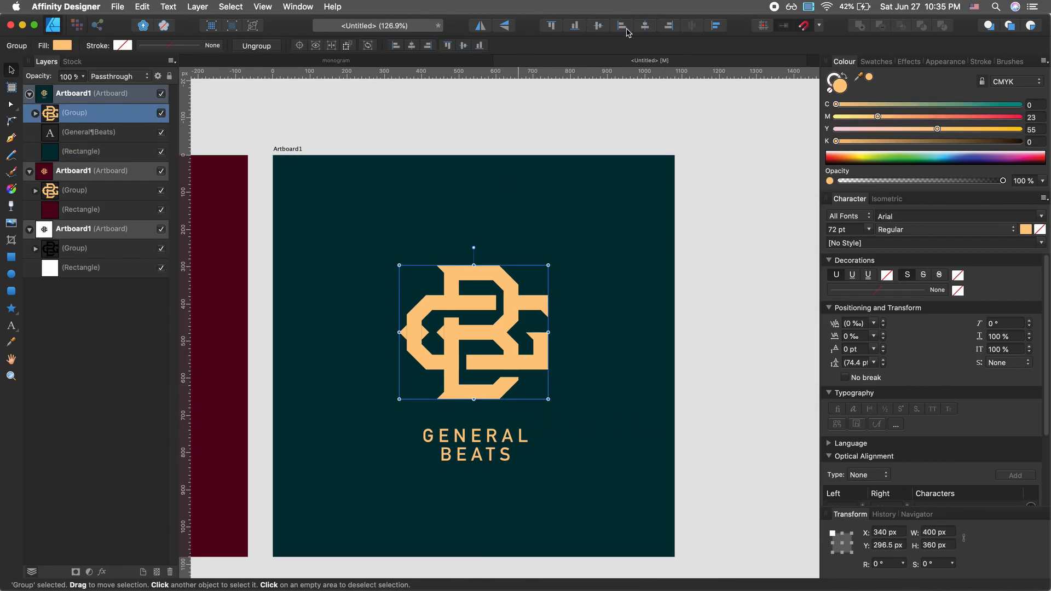
left_click(644, 26)
scroll(653, 380, "down", 2)
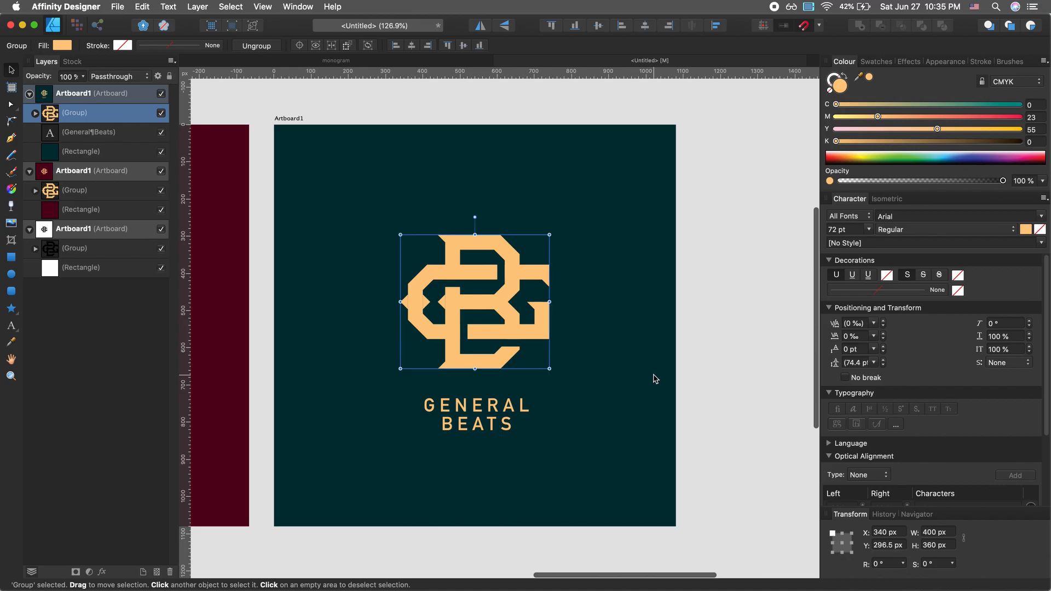
scroll(654, 378, "down", 5)
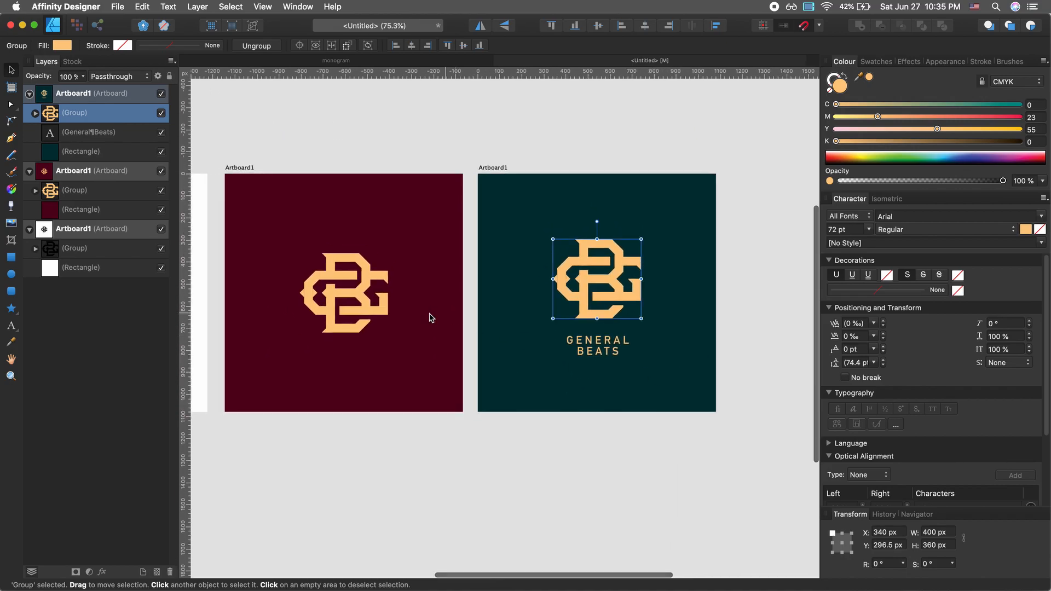
left_click(491, 291)
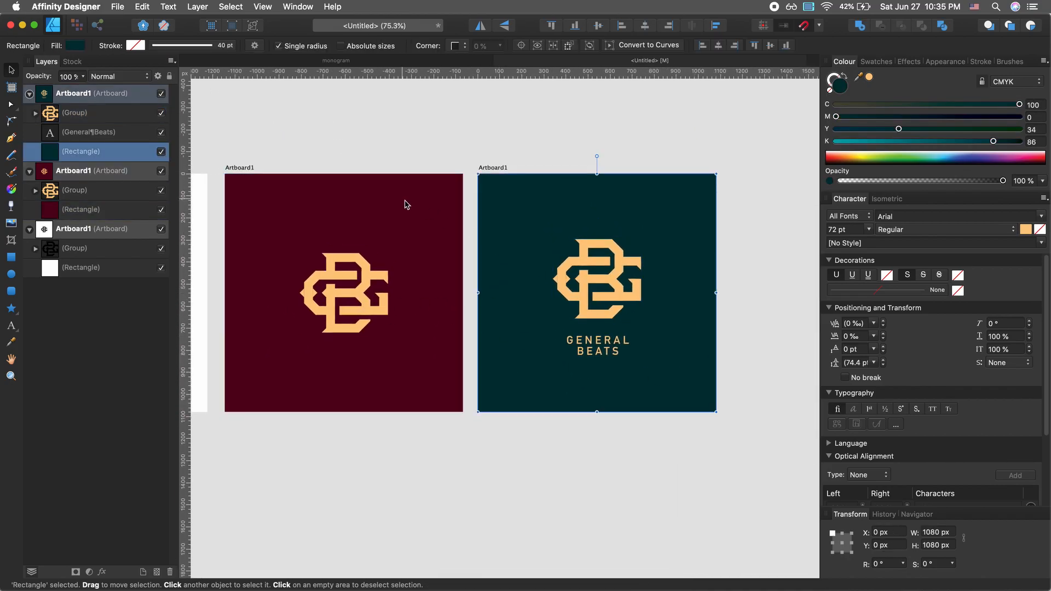
left_click_drag(602, 346, 348, 346)
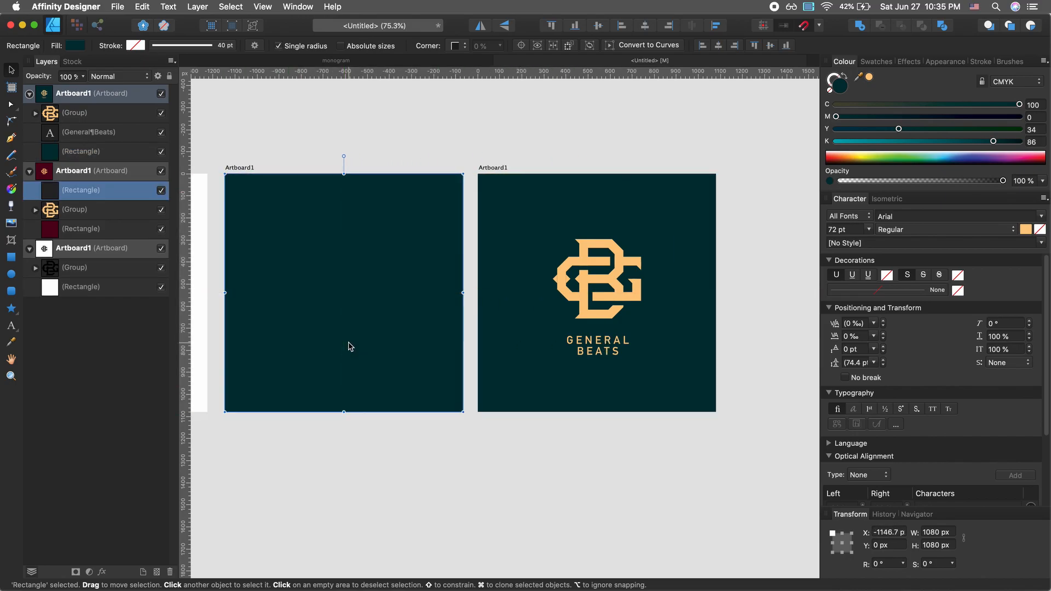
key("super+z")
Copy the wordmark straight across onto the maroon artboard, and raise that artboard's monogram to Y 296.5 px above it
left_click(600, 345)
left_click_drag(601, 344, 346, 345)
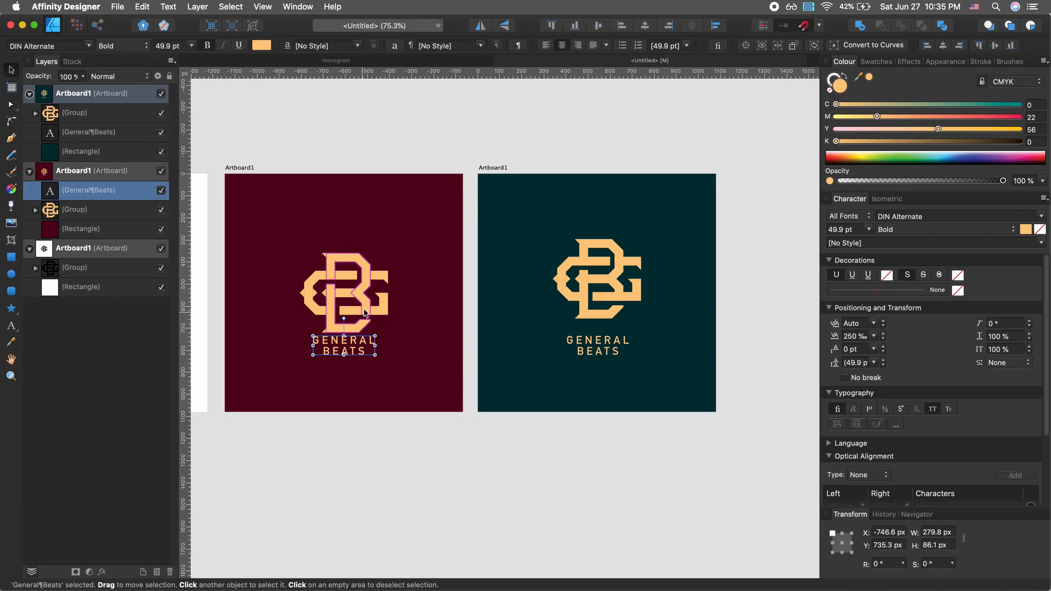
left_click(366, 281)
left_click_drag(366, 285, 366, 290)
scroll(385, 311, "up", 3)
scroll(385, 311, "left", 3)
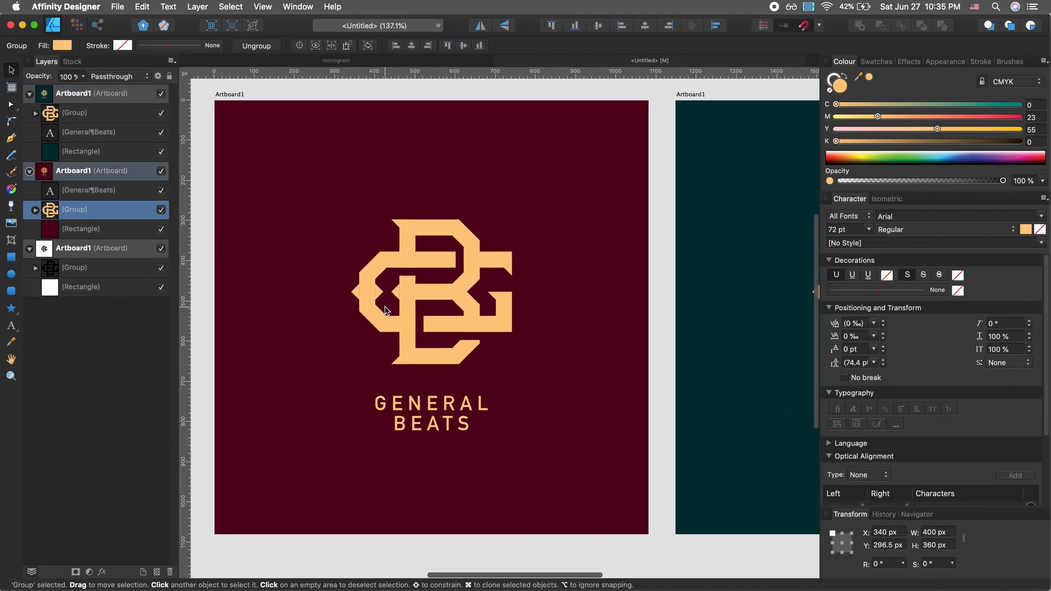
scroll(385, 311, "up", 2)
scroll(385, 311, "down", 1)
scroll(385, 310, "down", 1)
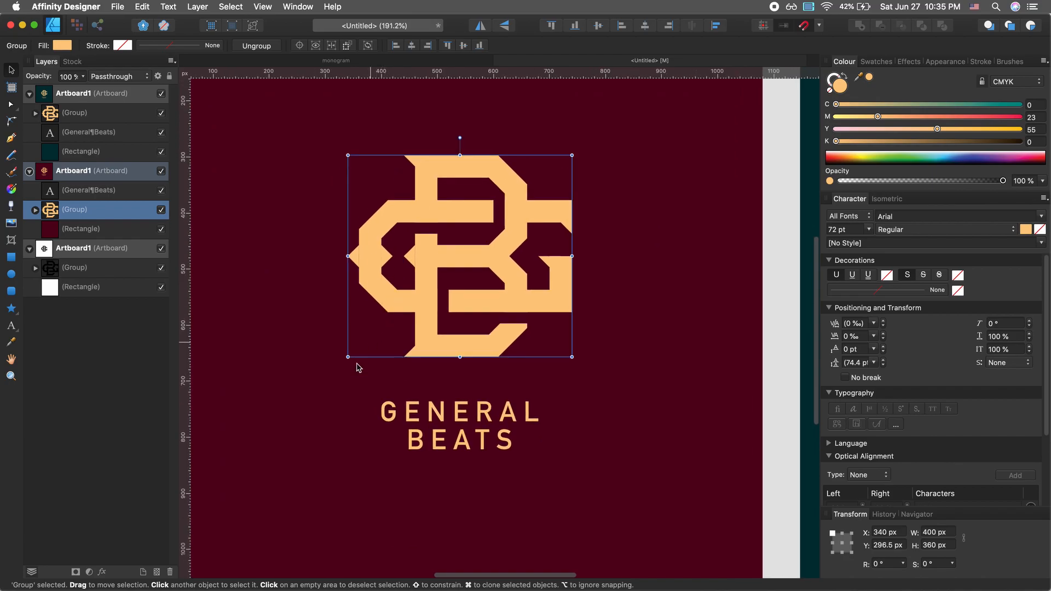
left_click(330, 399)
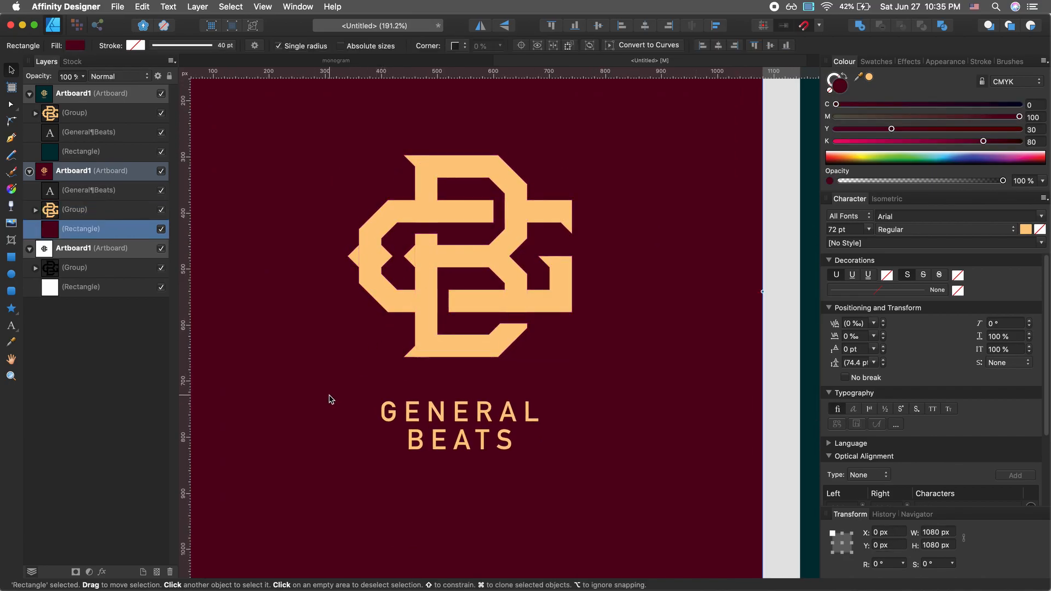
Switch to the monograms document and examine its three interlocking monogram variations in the same angular style
key("super+0")
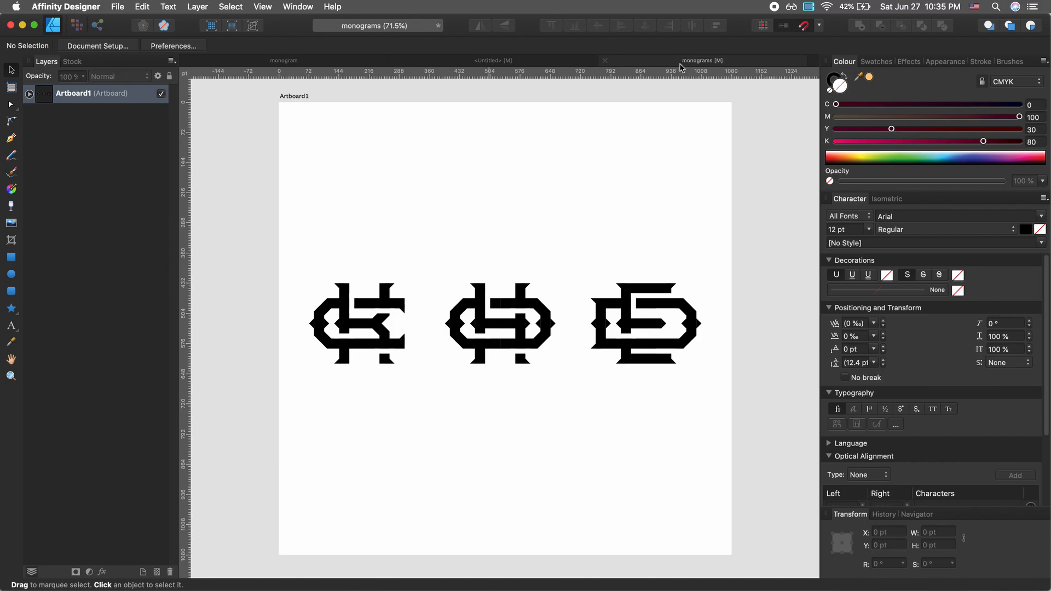
scroll(213, 411, "up", 3)
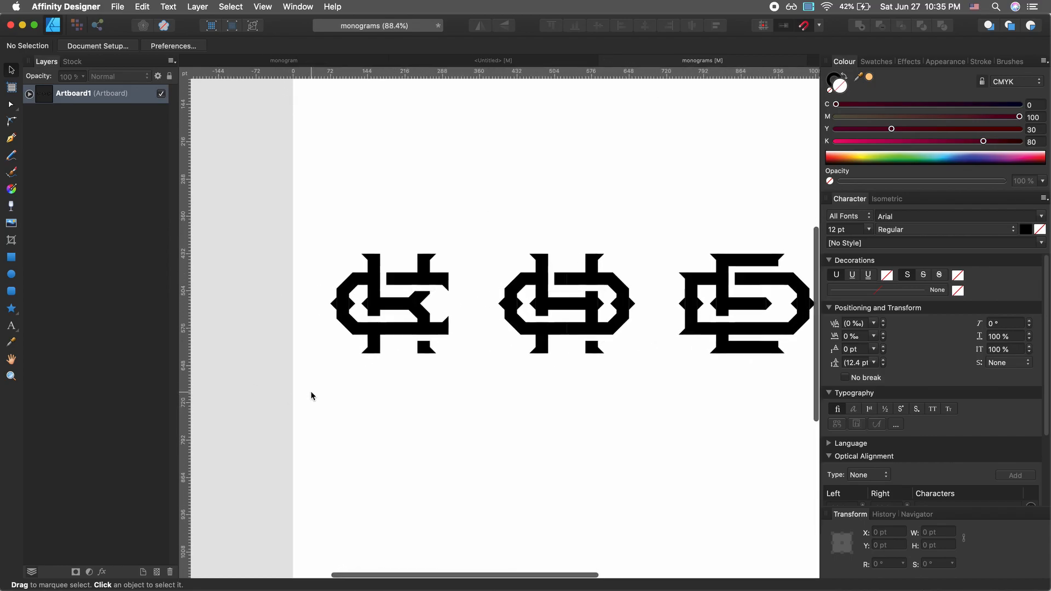
scroll(310, 391, "up", 3)
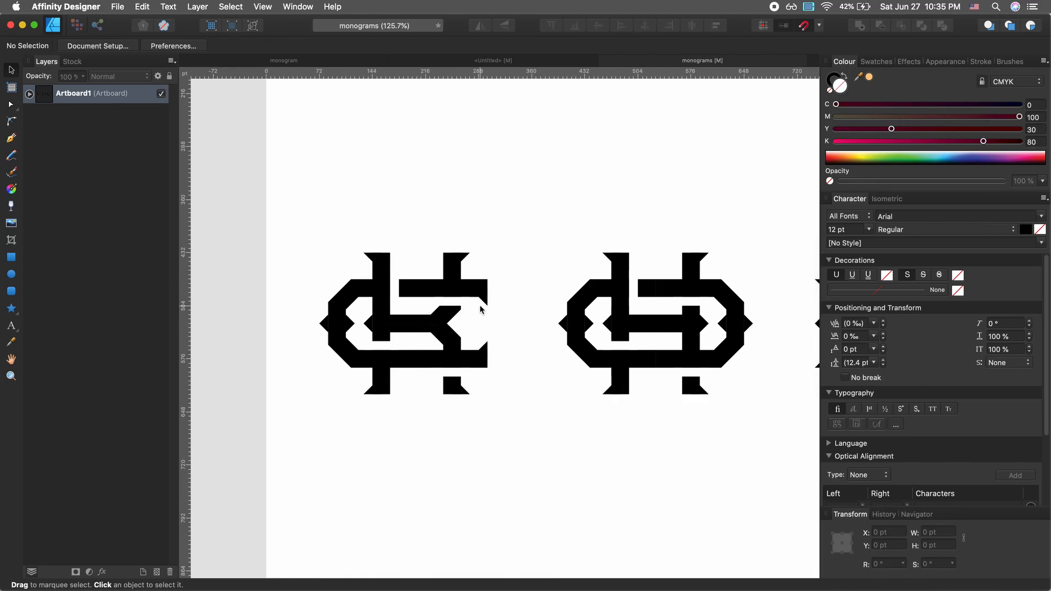
scroll(479, 305, "right", 3)
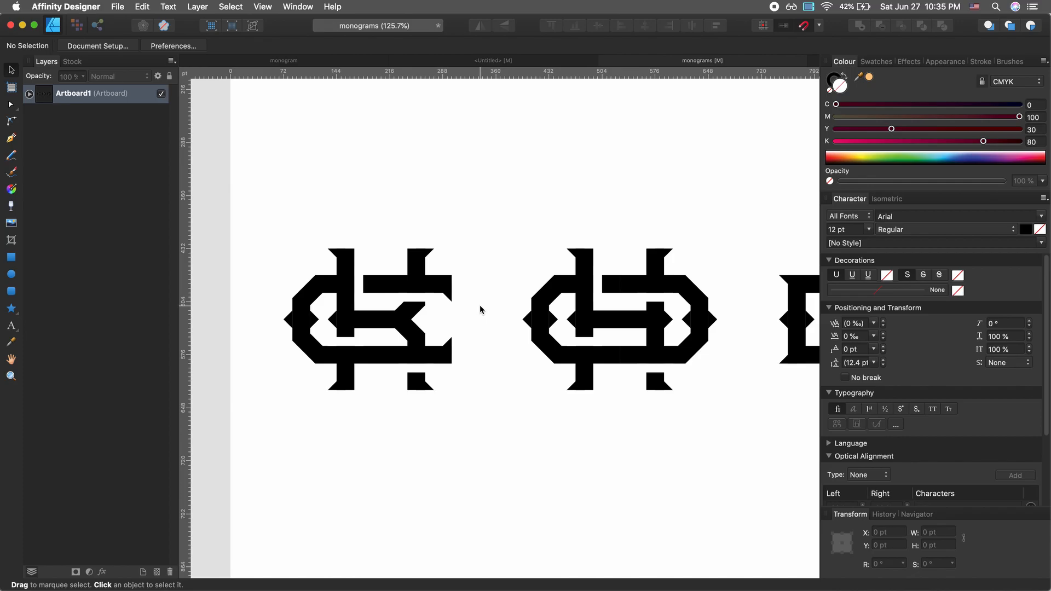
scroll(480, 305, "right", 6)
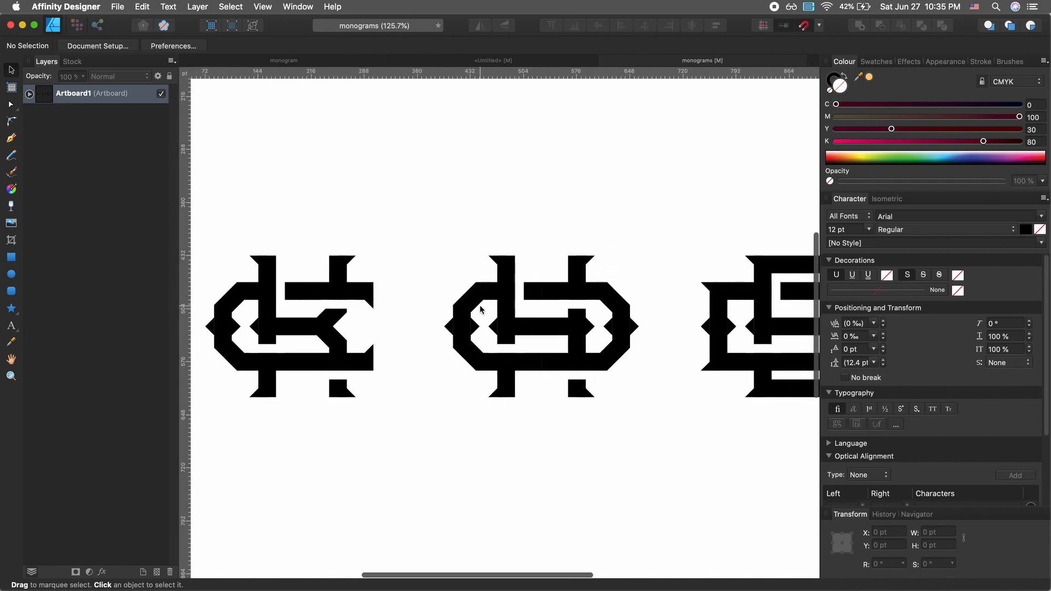
scroll(613, 320, "right", 10)
scroll(612, 320, "down", 2)
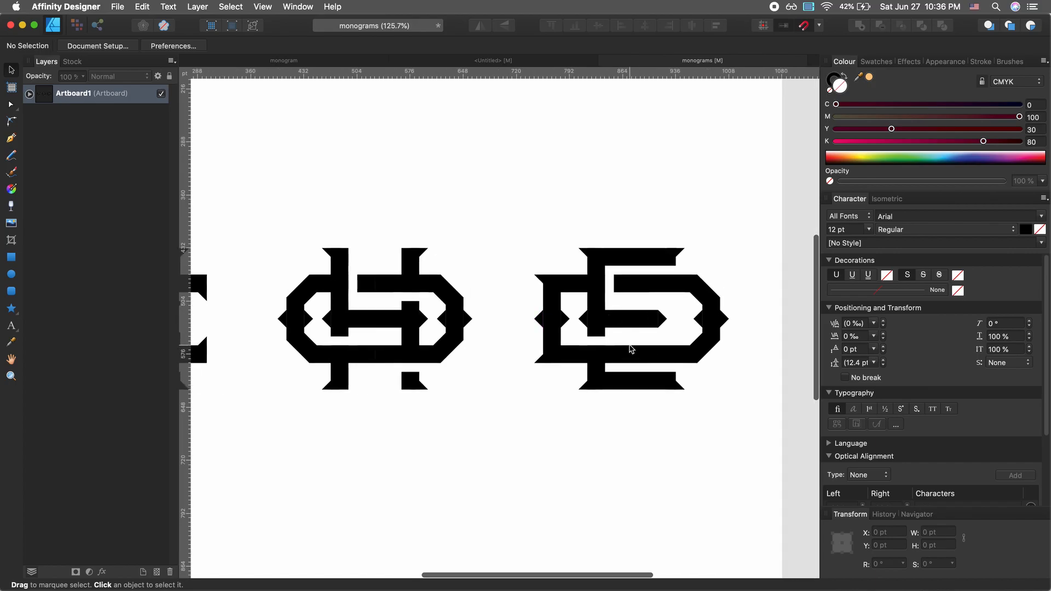
scroll(631, 349, "left", 5)
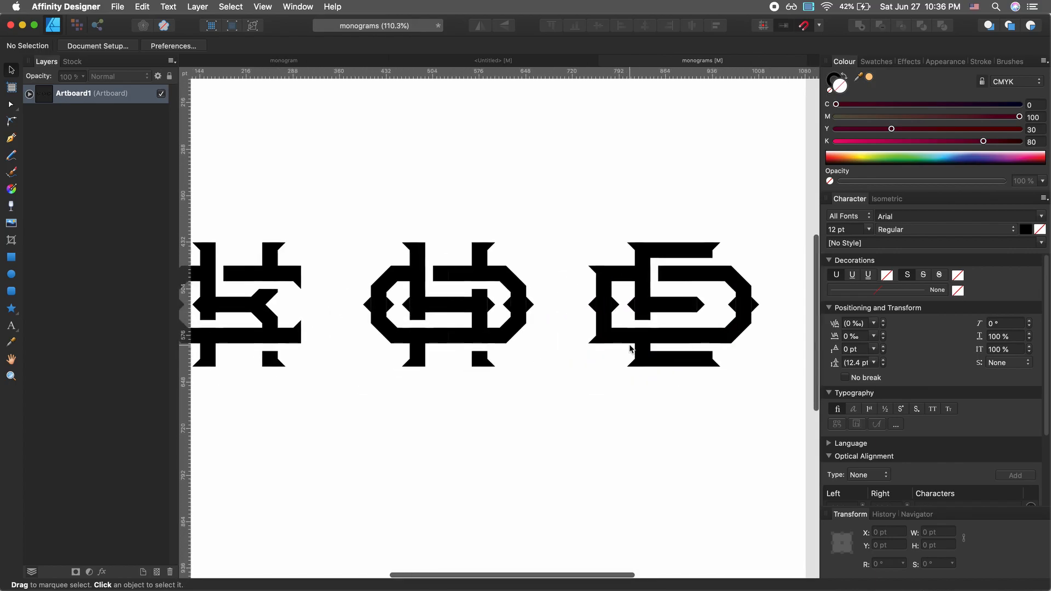
scroll(630, 348, "down", 2)
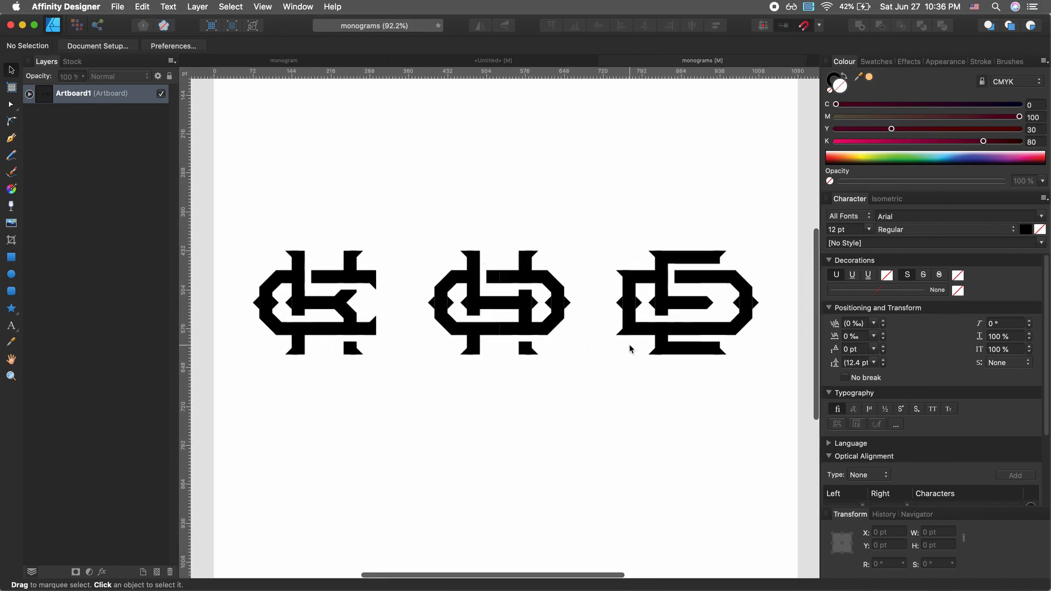